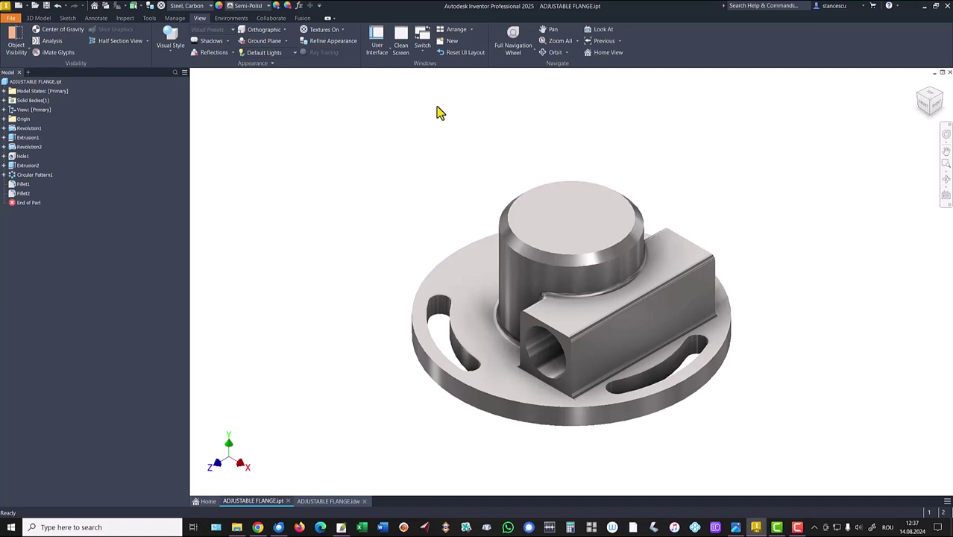
Bring up the ADJUSTABLE FLANGE.idw drawing for reference, and create a new part file.
click(333, 500)
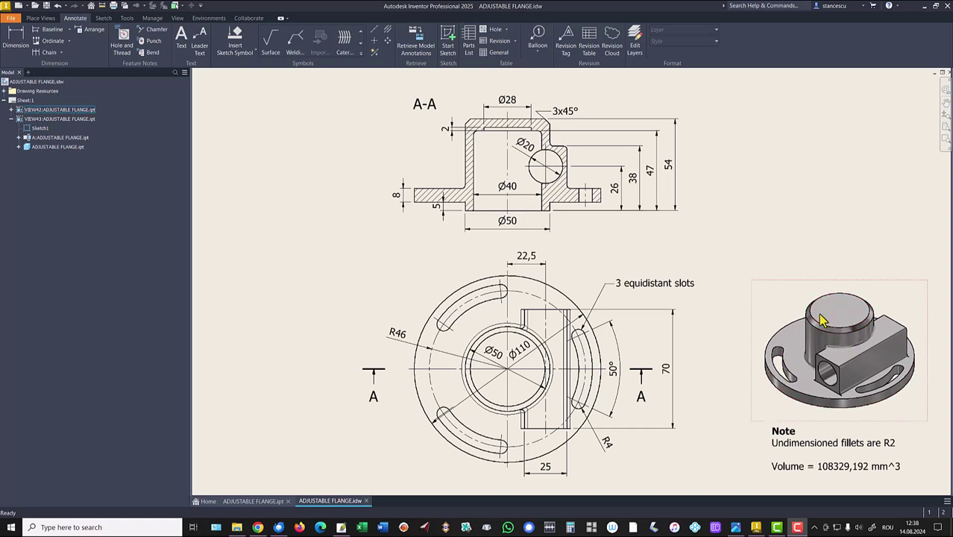
click(507, 231)
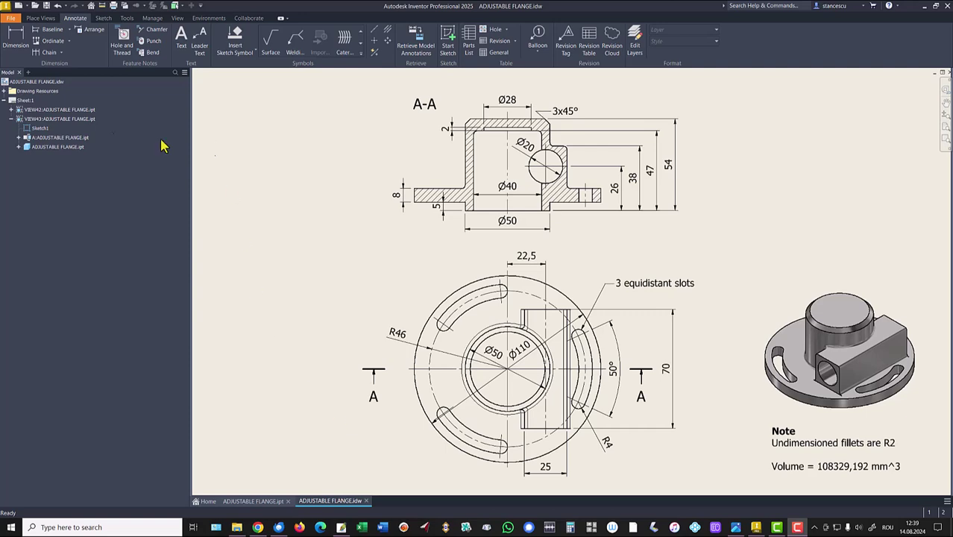
click(19, 6)
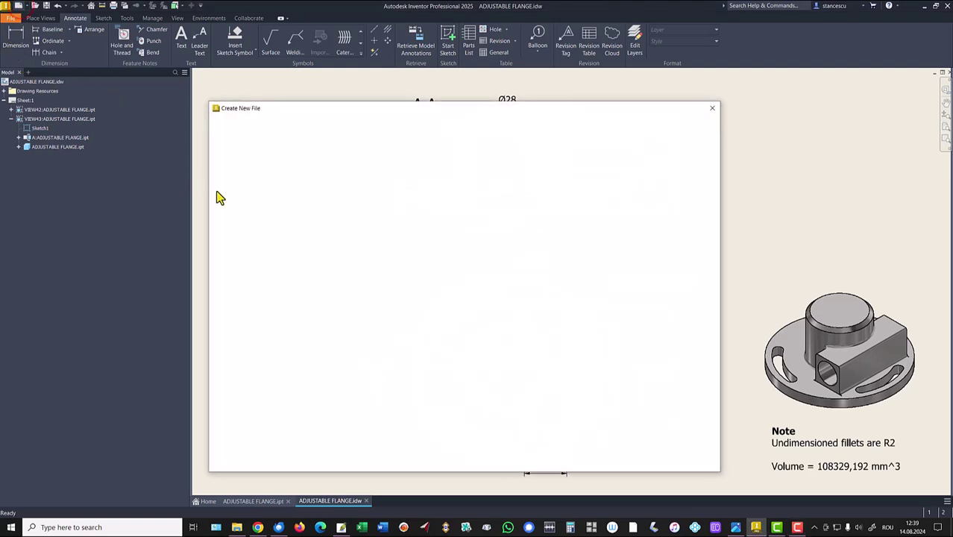
double_click(413, 167)
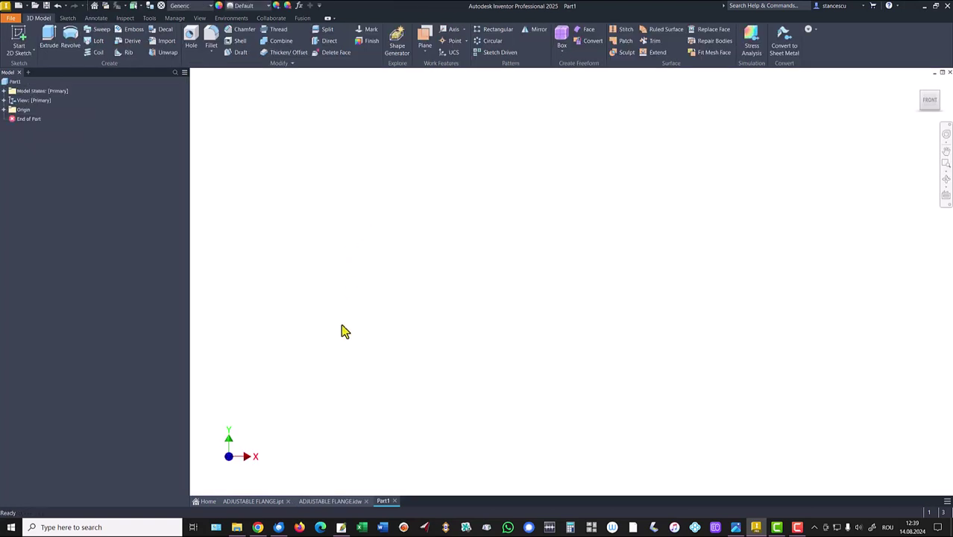
Start a sketch on the XY plane and draw a 54 mm vertical line up from the origin.
click(18, 41)
click(521, 174)
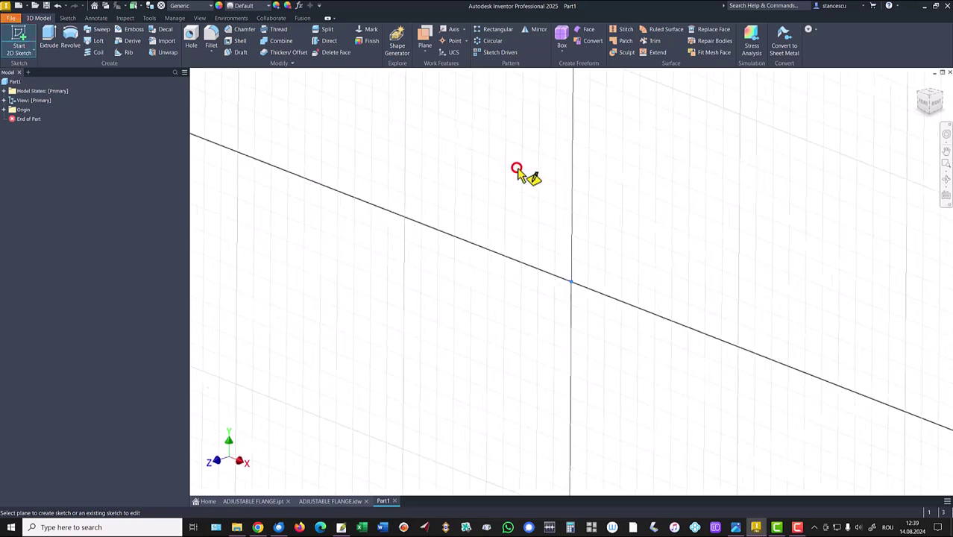
click(48, 37)
click(570, 282)
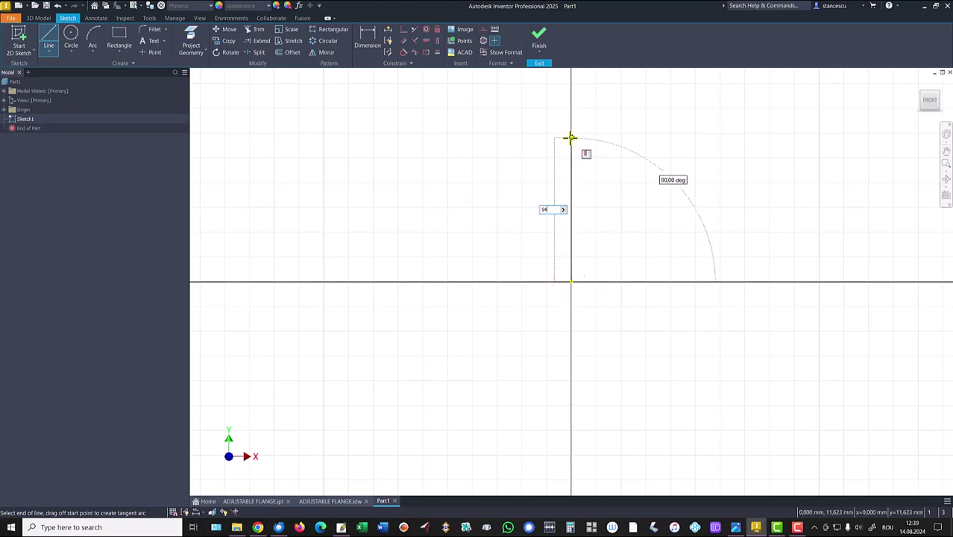
key(Return)
key(Escape)
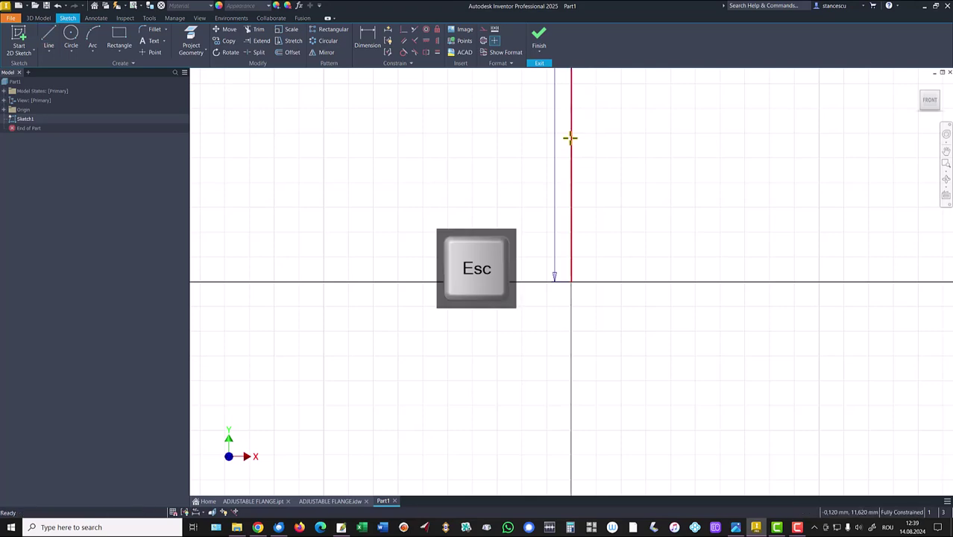
Move the 54 mm dimension to the line's right side and convert the line to a centerline.
key(Home)
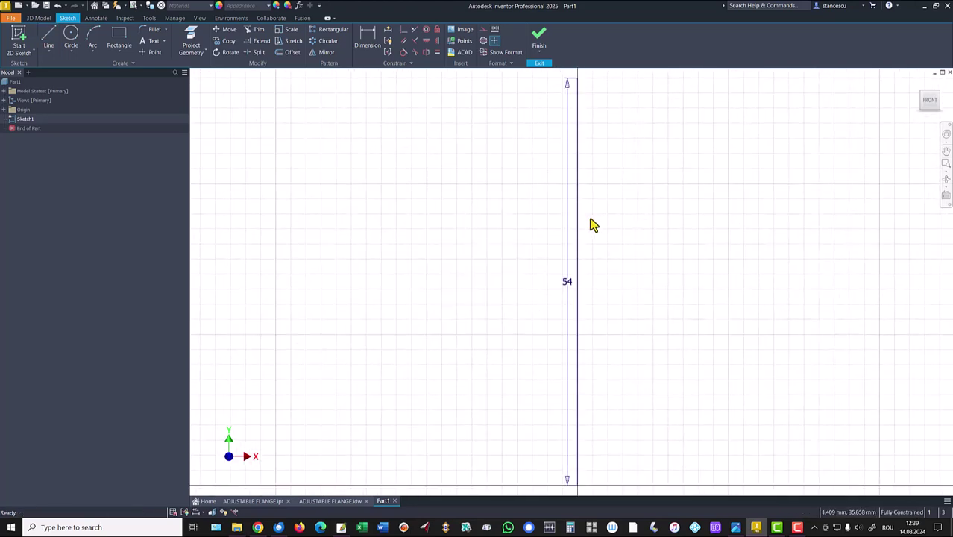
key(Escape)
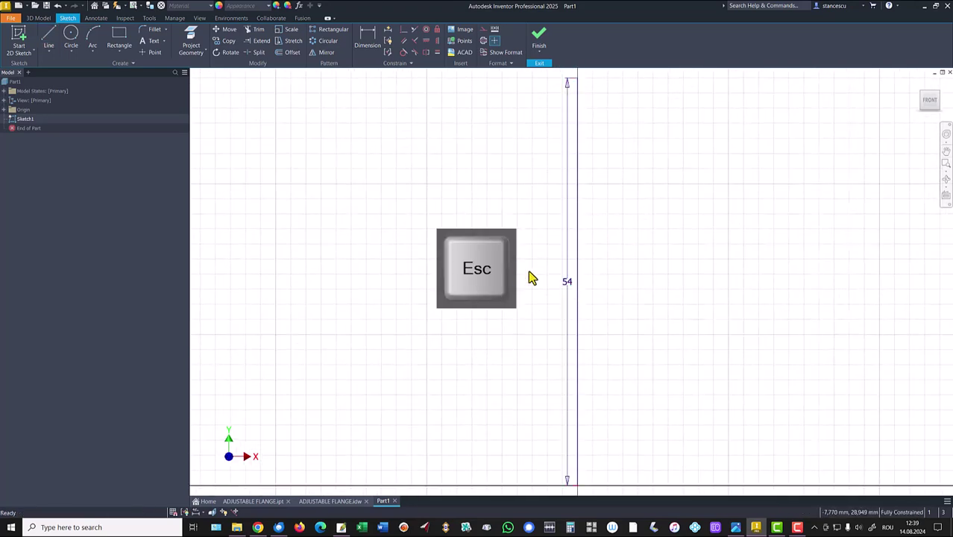
drag(567, 281, 675, 290)
click(583, 263)
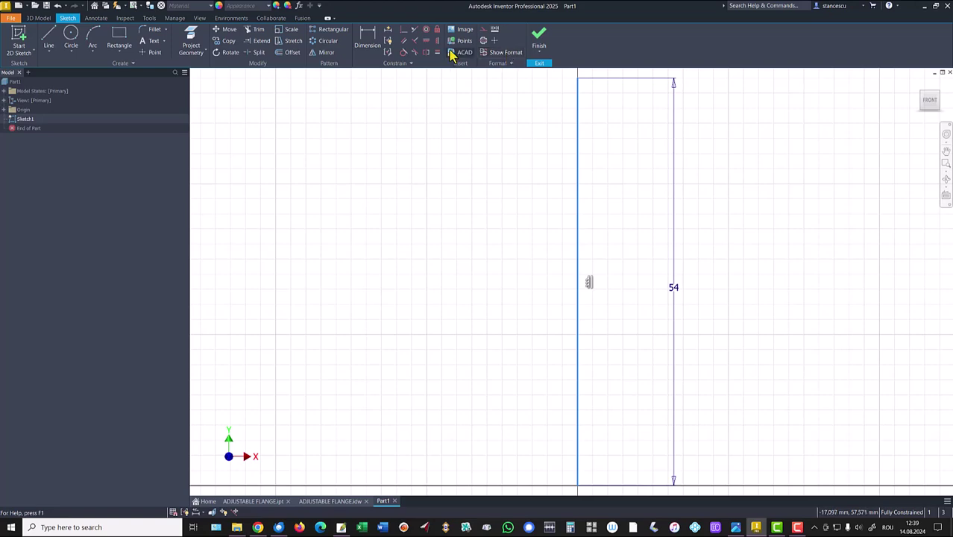
click(483, 41)
click(356, 171)
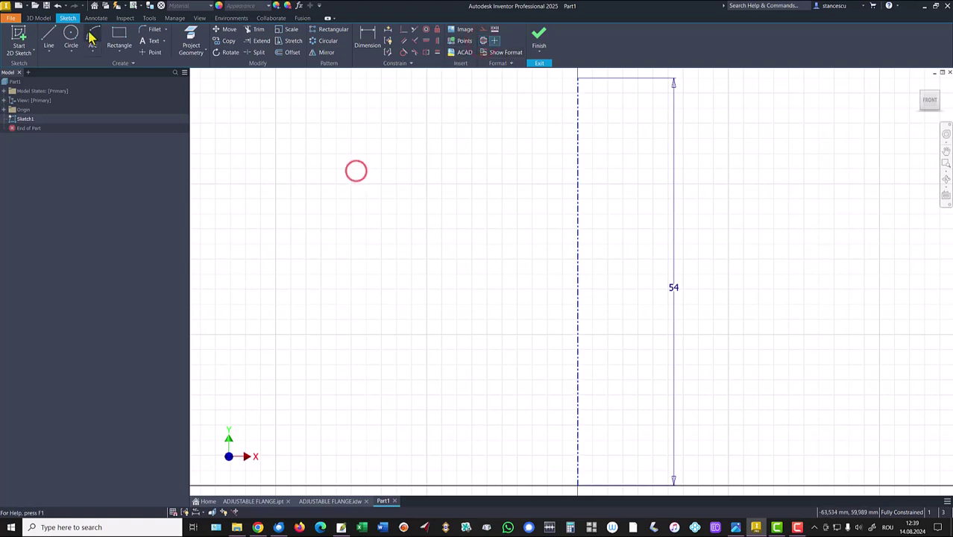
Sketch a closed stepped half-profile left of the centerline, with a body about 22 mm wide and a flange about 20 mm long and 4 mm thick.
click(49, 34)
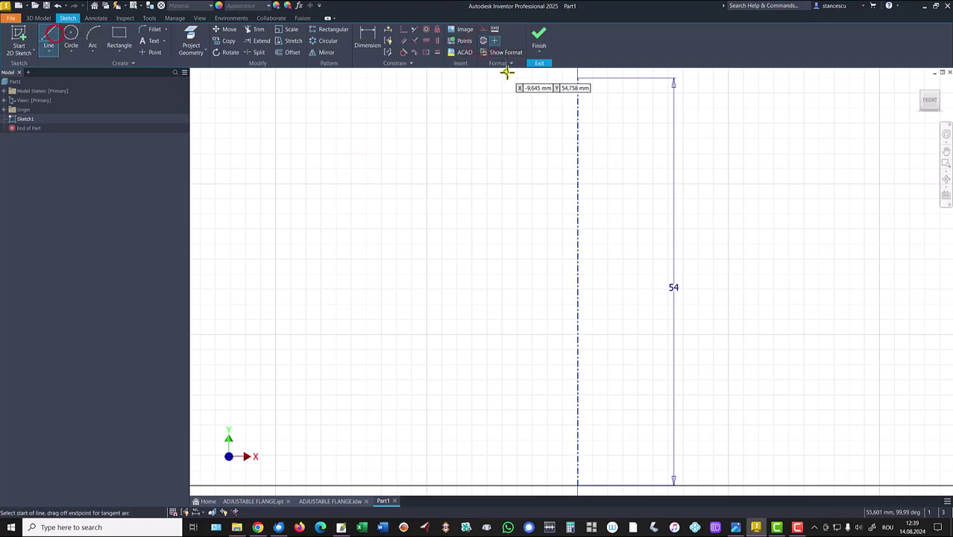
click(577, 77)
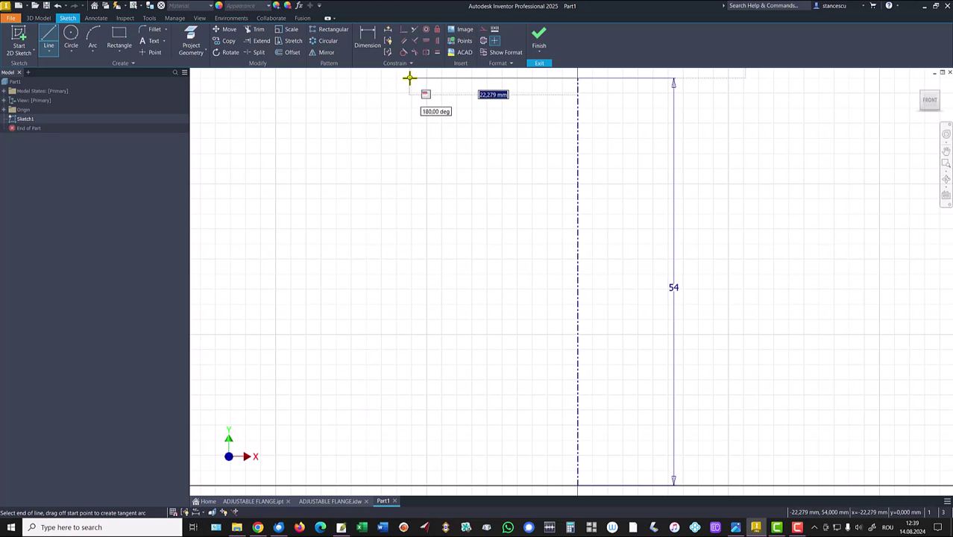
click(409, 78)
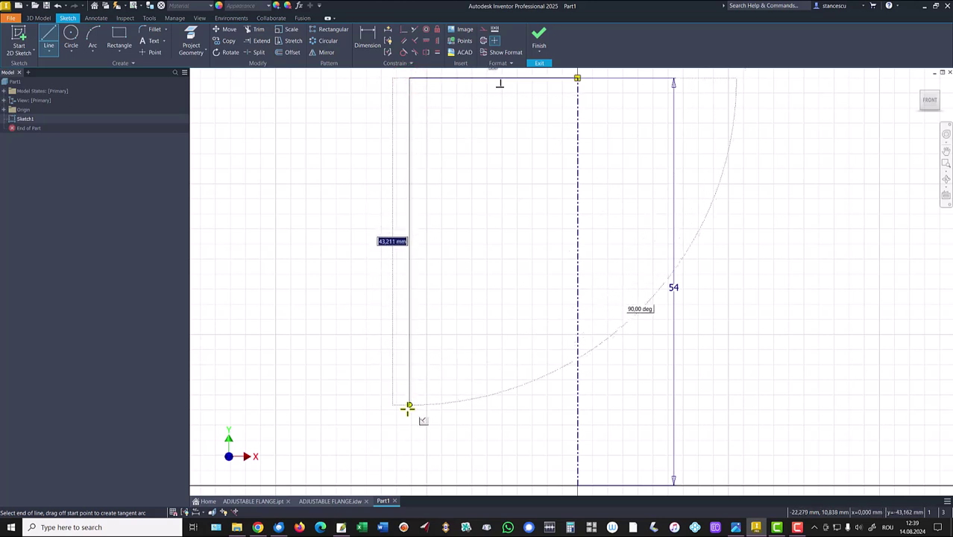
click(409, 408)
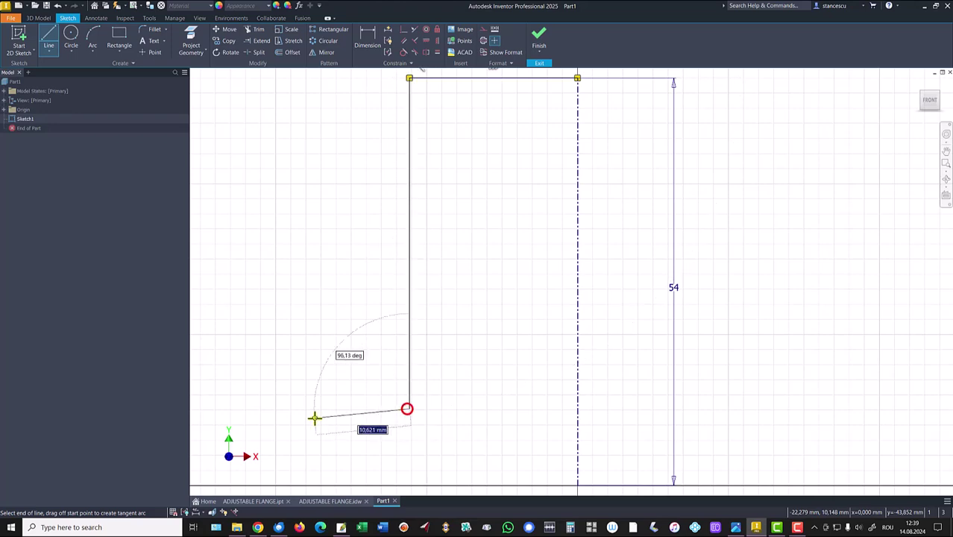
click(258, 408)
click(258, 440)
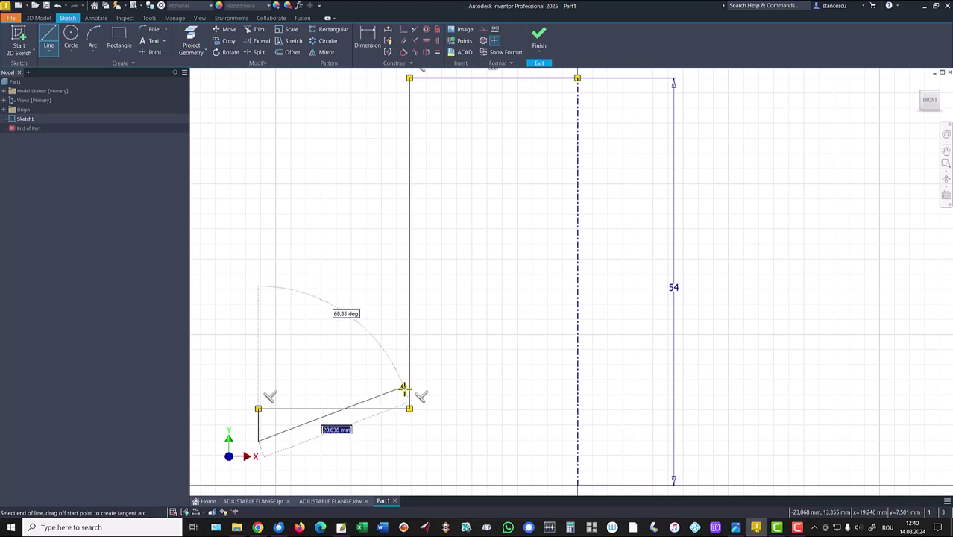
click(408, 442)
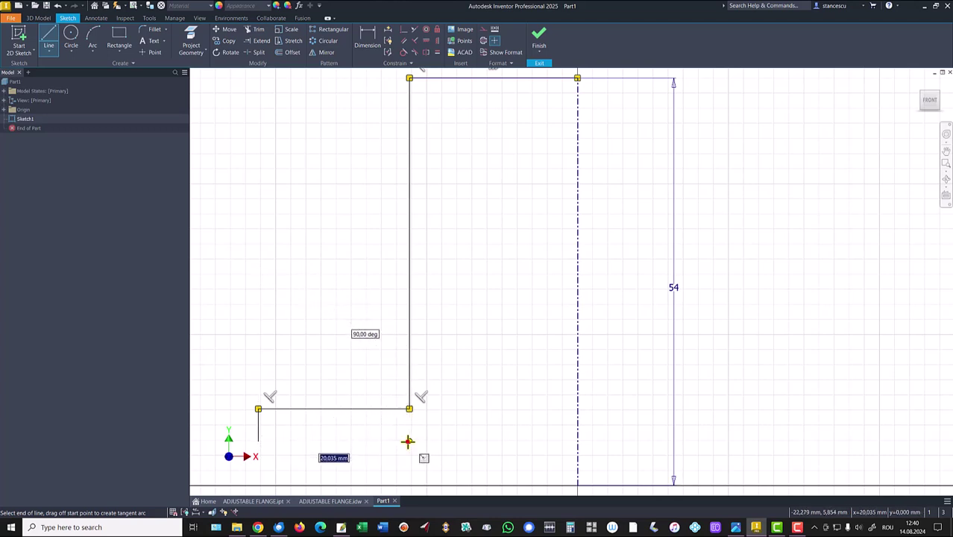
click(408, 486)
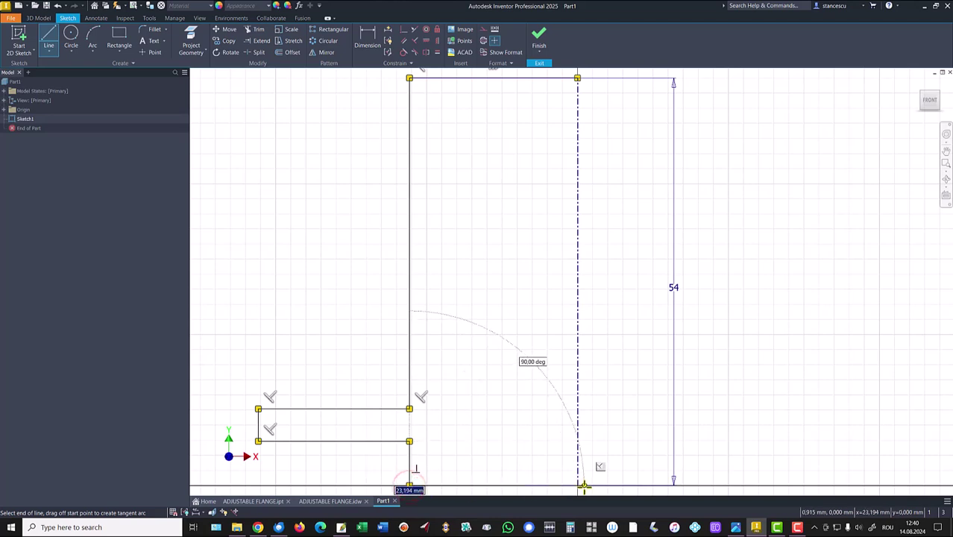
click(576, 485)
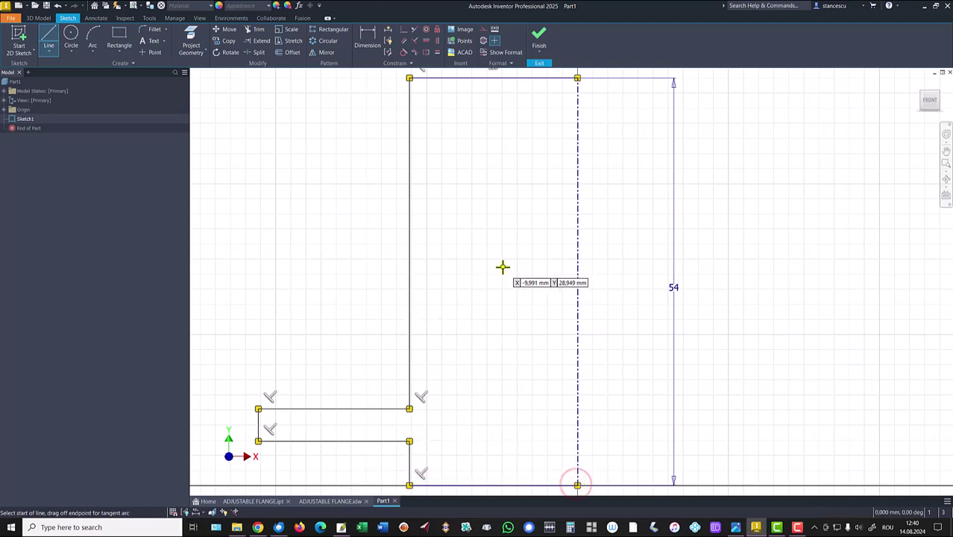
key(Escape)
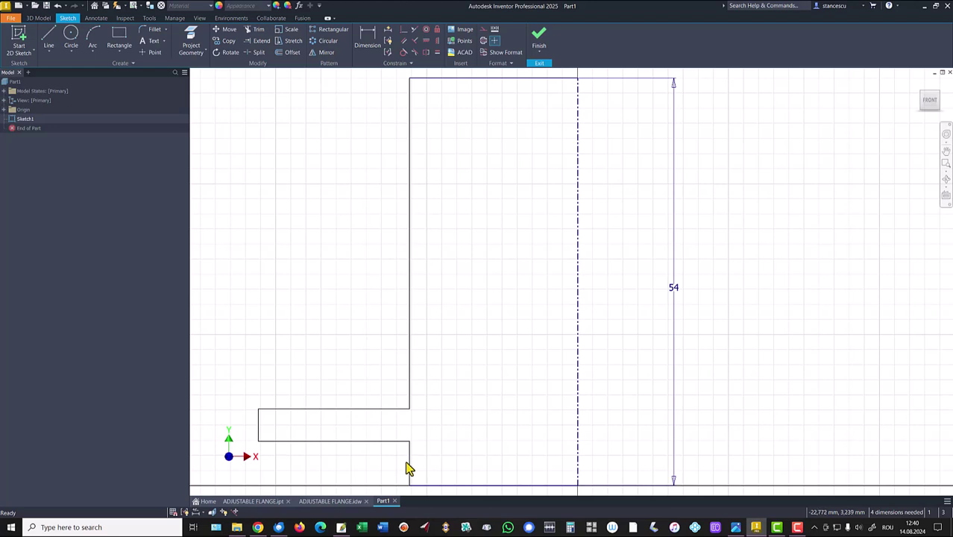
Pull the short lower vertical edge toward the centerline, and dimension the body's diameter about the centerline as 50 mm.
mouse_move(409, 466)
mouse_down()
mouse_move(441, 467)
mouse_move(432, 460)
mouse_up()
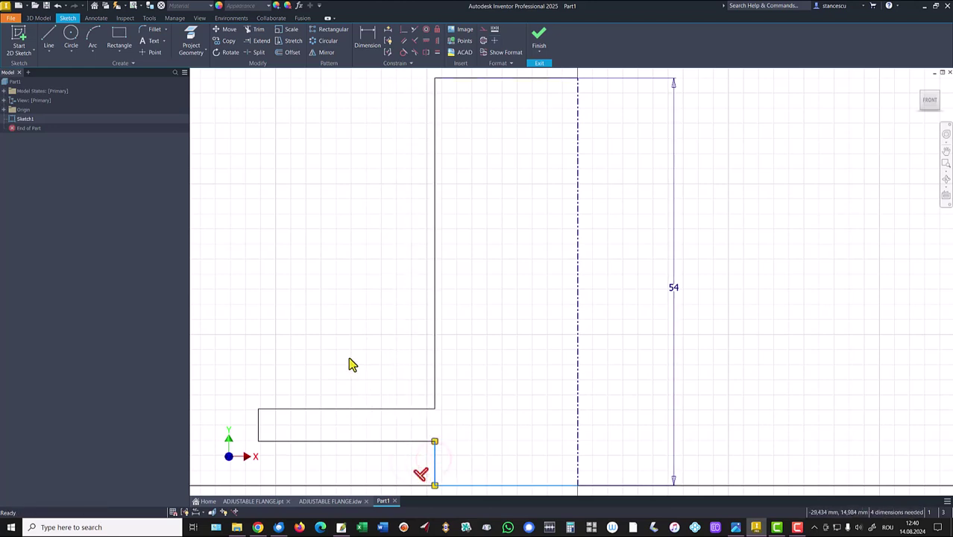
click(366, 36)
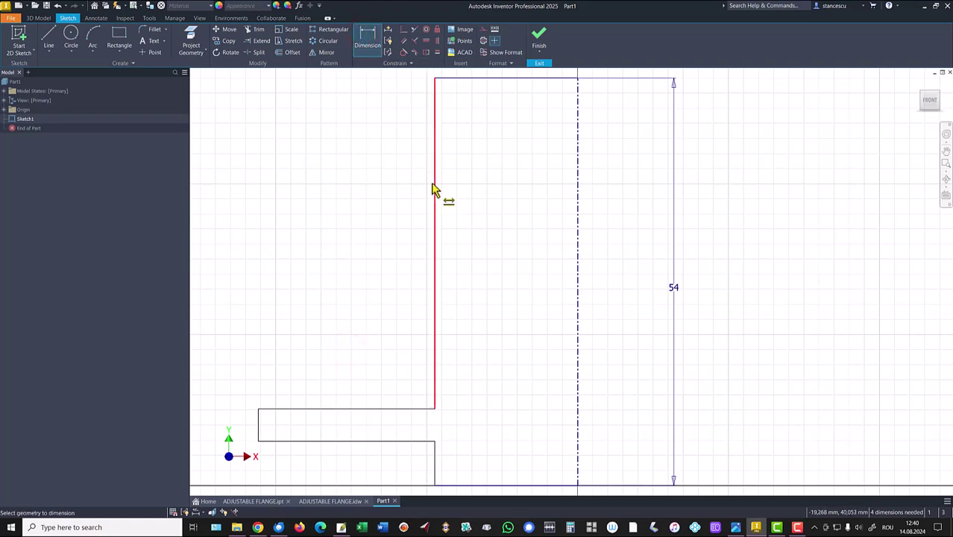
click(431, 184)
click(578, 193)
click(502, 191)
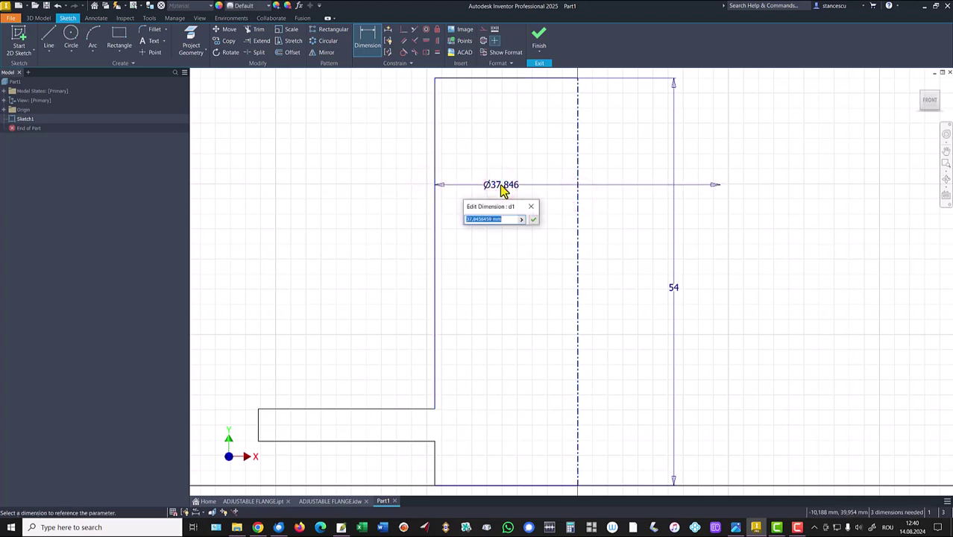
key(Return)
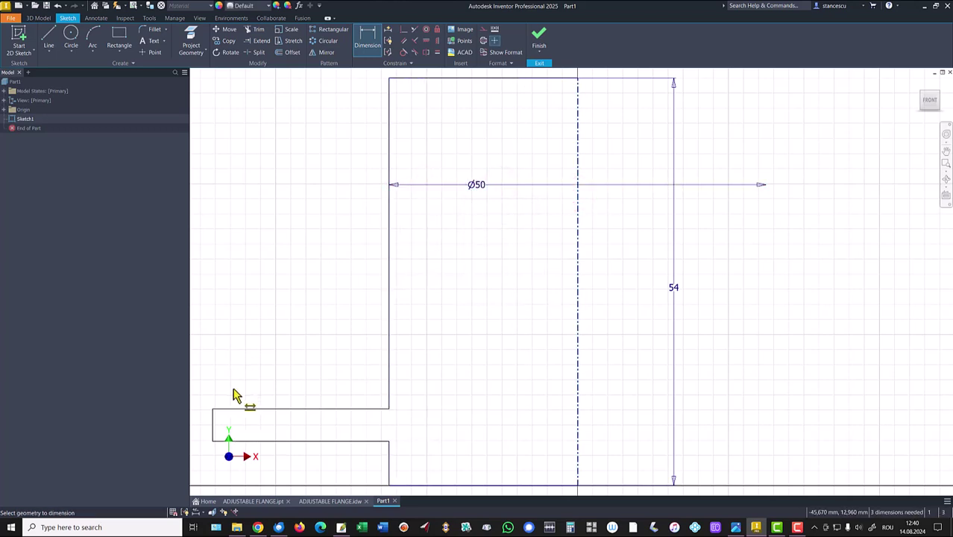
Dimension the flange's outer diameter about the centerline as 110 mm, placing the dimension below the profile.
click(213, 424)
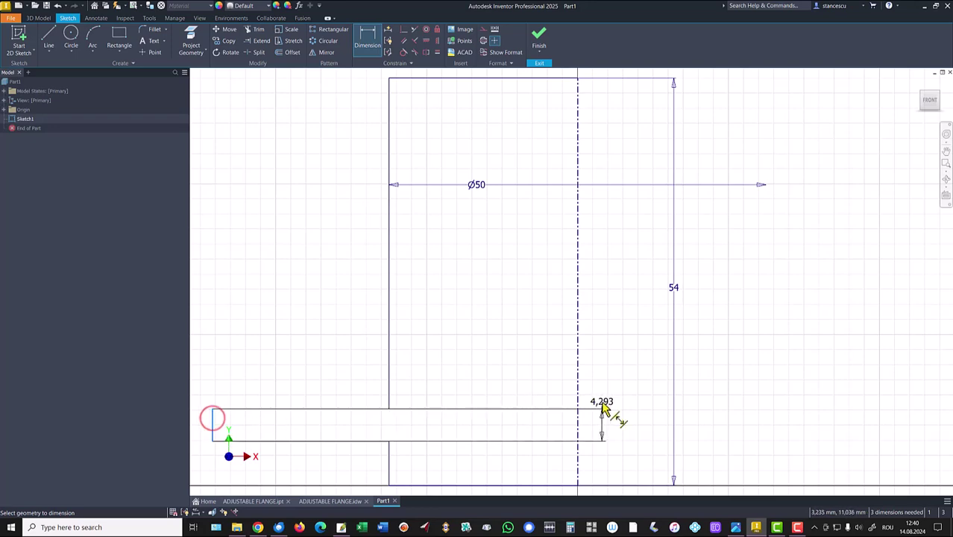
click(578, 399)
middle_drag(556, 349, 536, 234)
click(530, 424)
text(110)
key(Return)
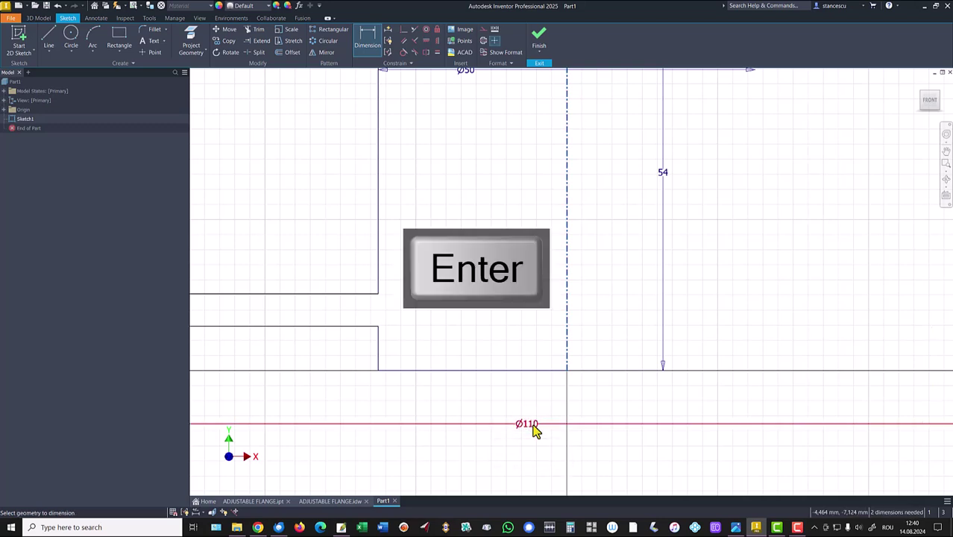
Dimension the short vertical edge below the flange as 5 mm.
click(380, 342)
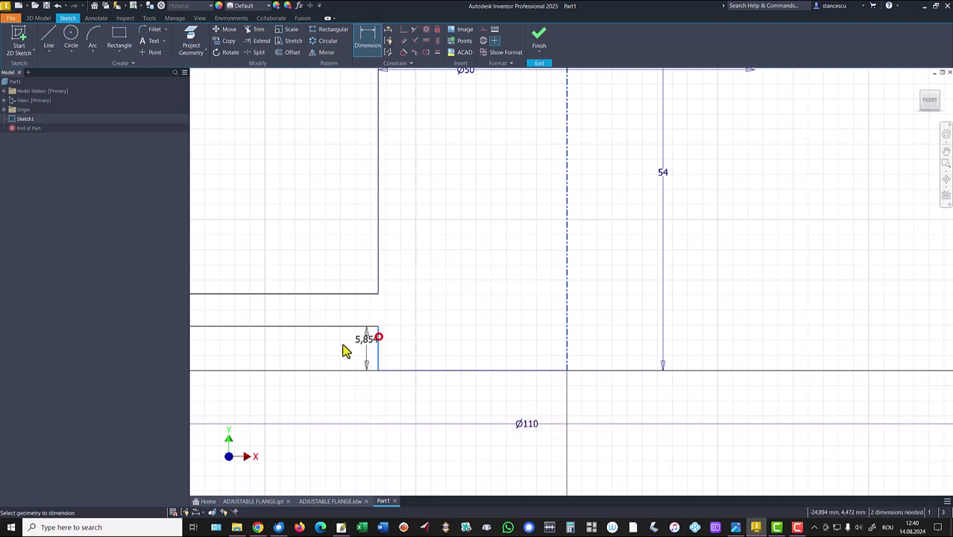
click(335, 345)
text(5,854251)
key(Return)
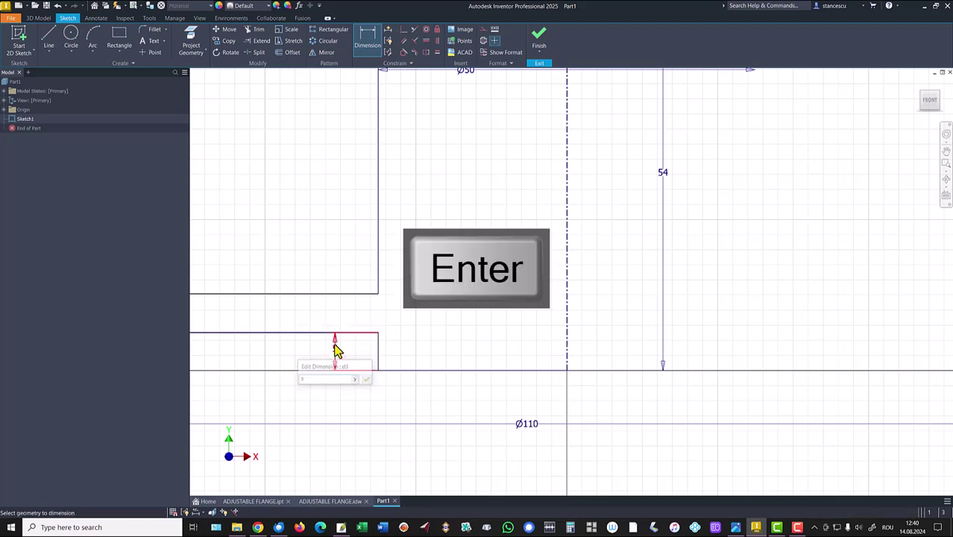
Dimension the flange thickness between its two horizontal edges as 8 mm.
click(292, 293)
click(293, 333)
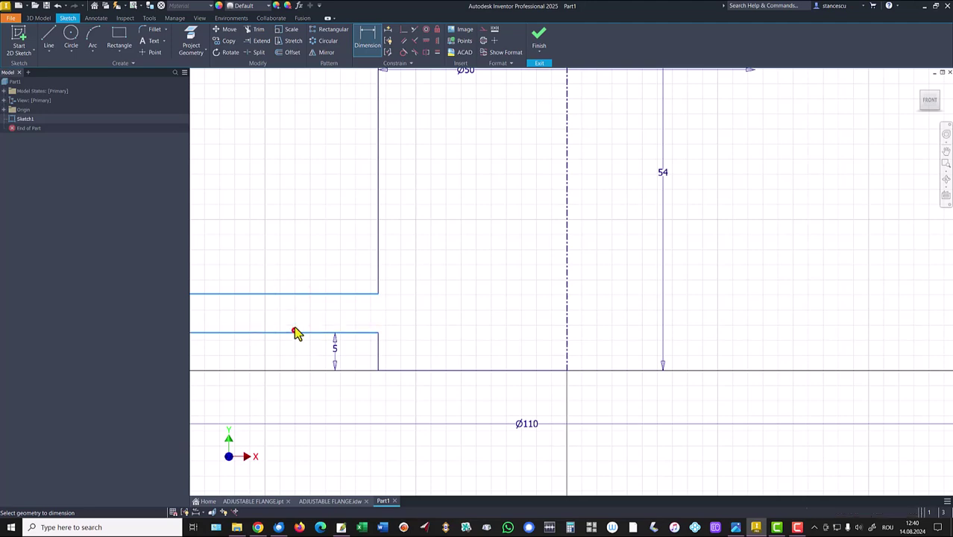
click(295, 315)
text(8)
key(Return)
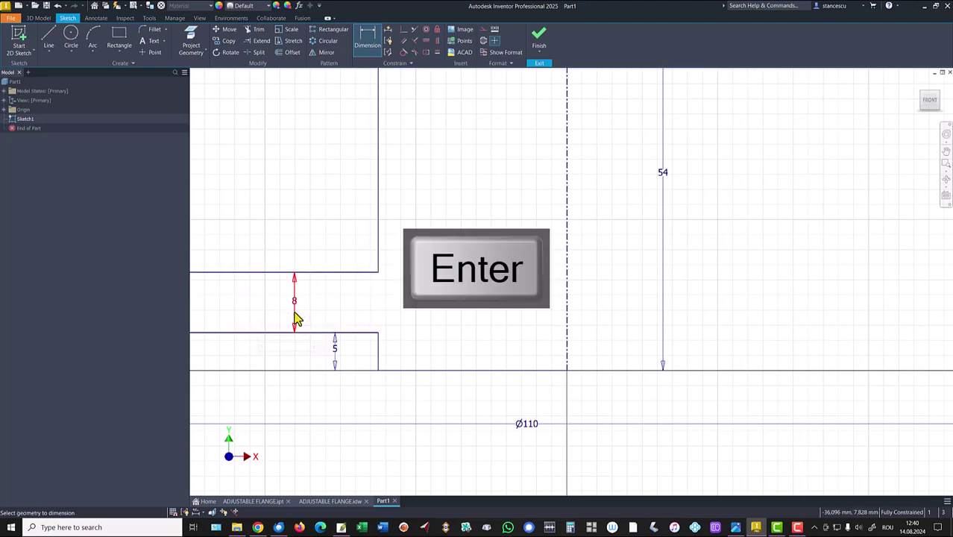
key(Home)
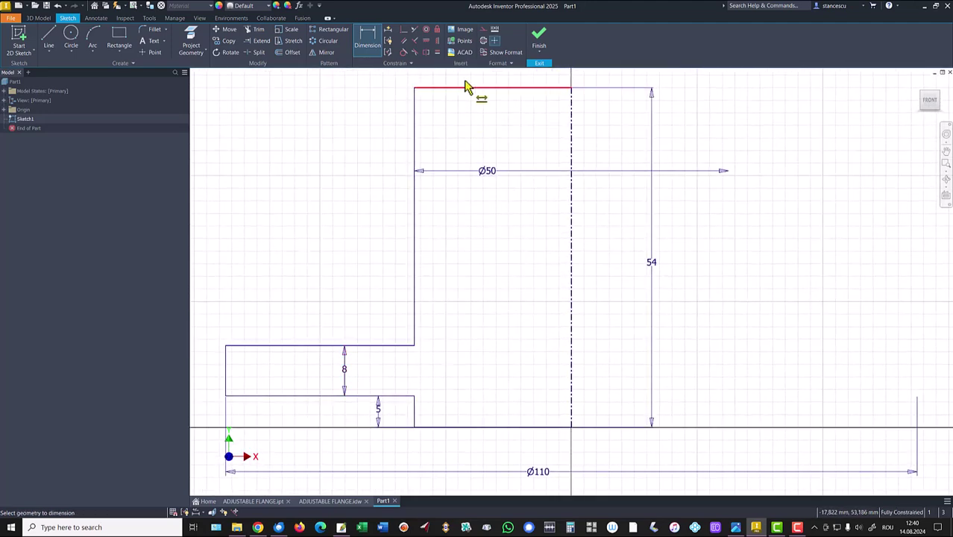
Finish the sketch and revolve the profile a full 360 degrees about the centerline into a solid.
click(536, 35)
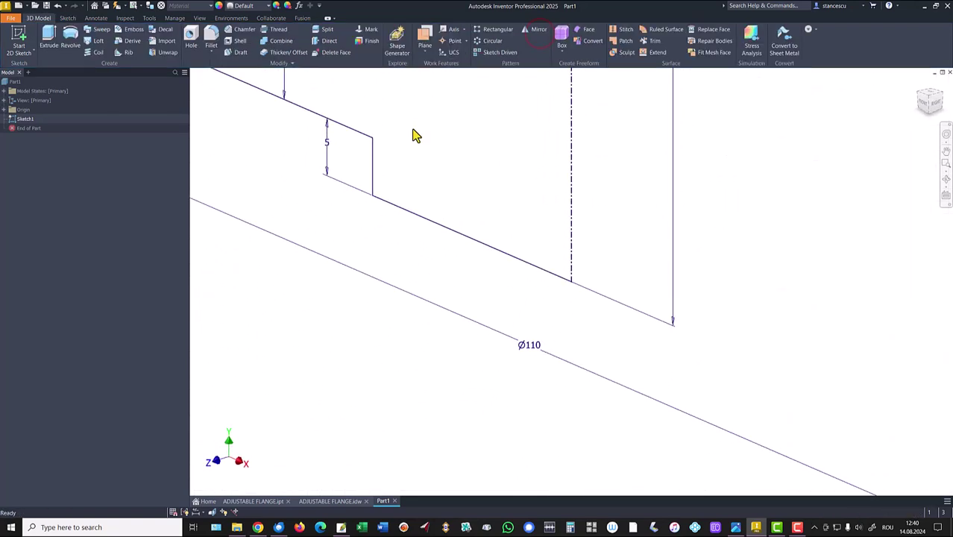
key(F6)
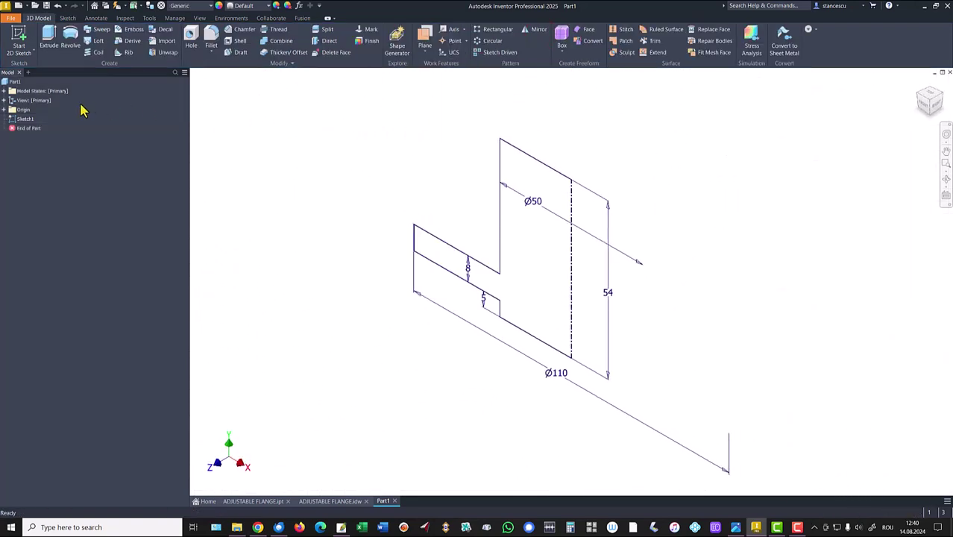
click(71, 38)
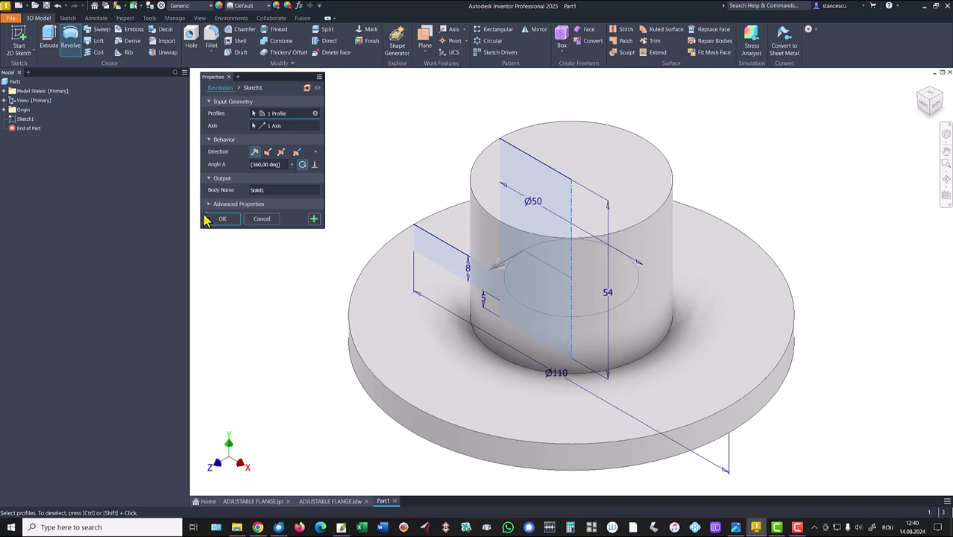
click(219, 219)
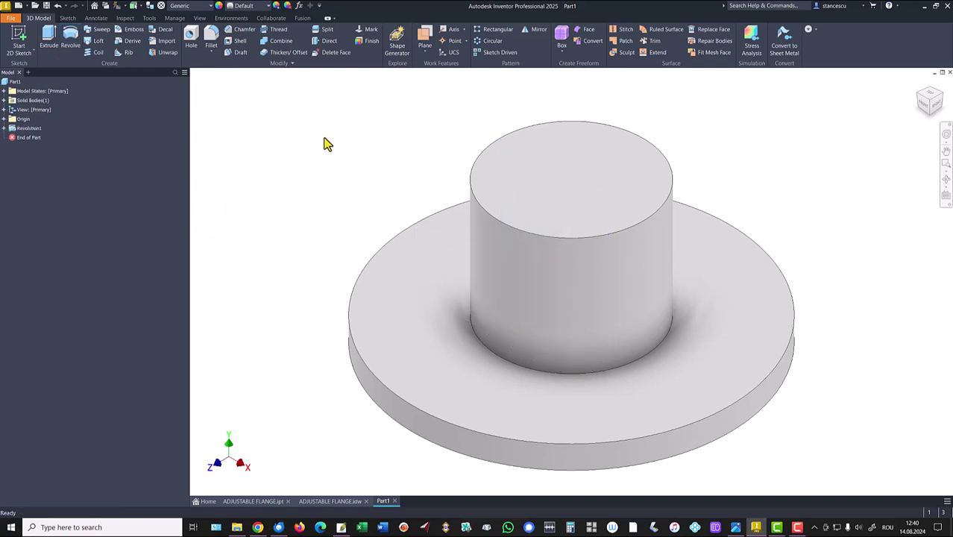
Check the chamfer callout in the flange drawing and chamfer the top circular edge of the central cylinder by 3 mm.
click(326, 501)
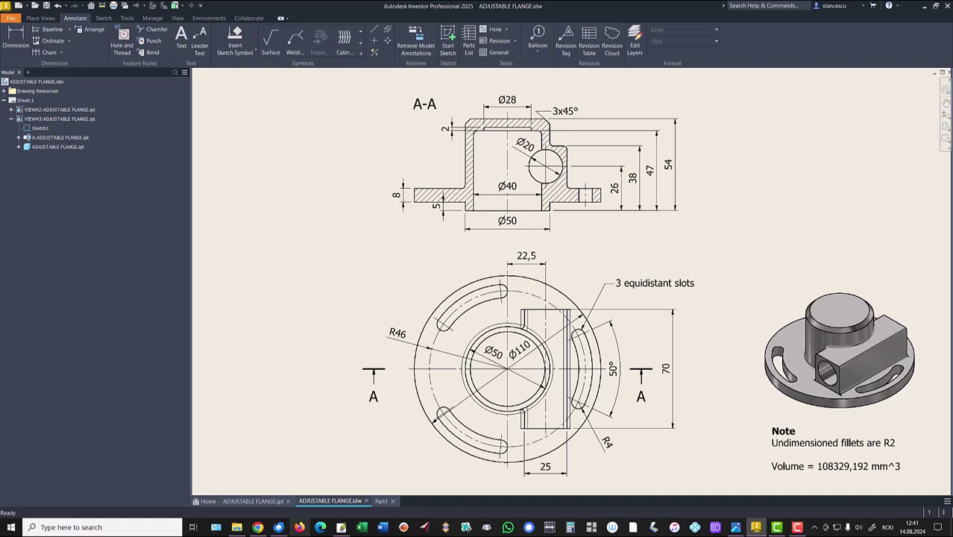
click(382, 502)
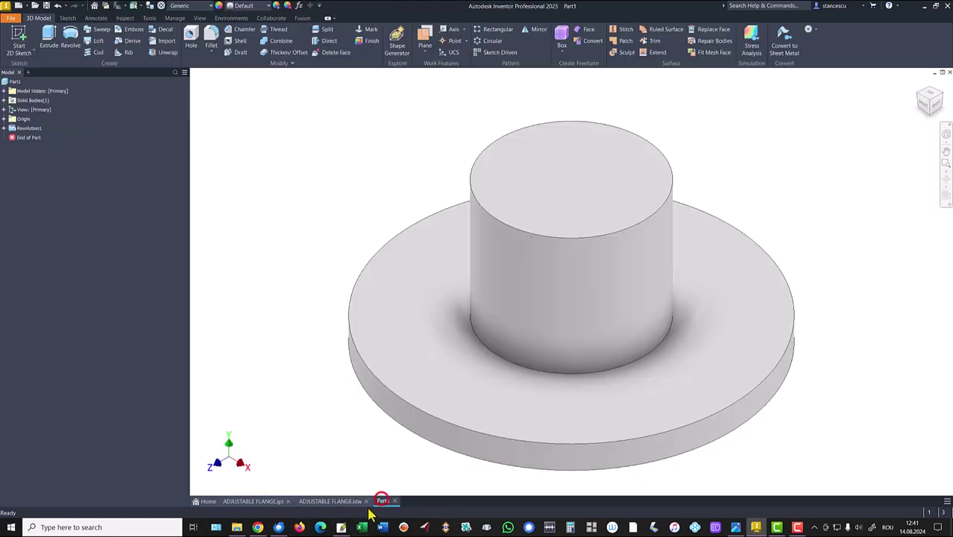
click(470, 188)
click(493, 179)
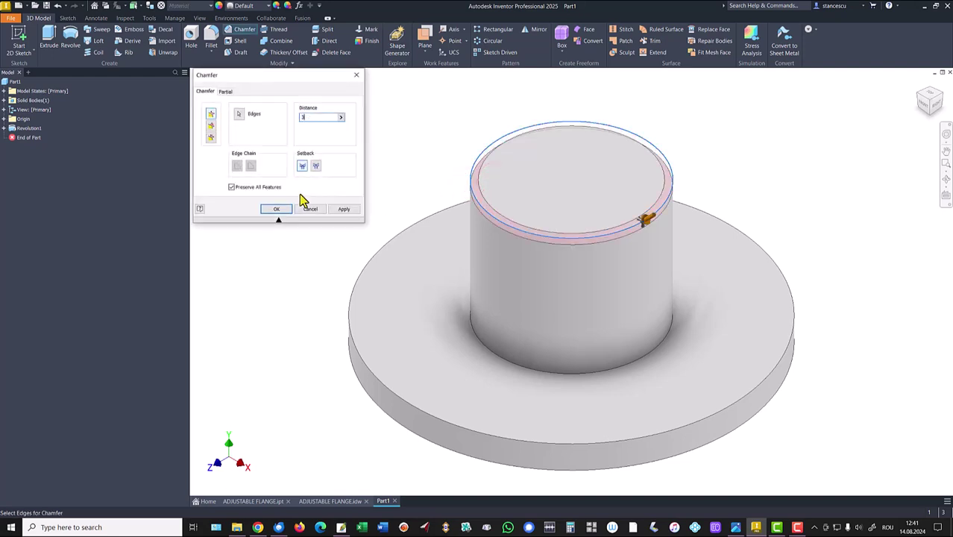
text(3)
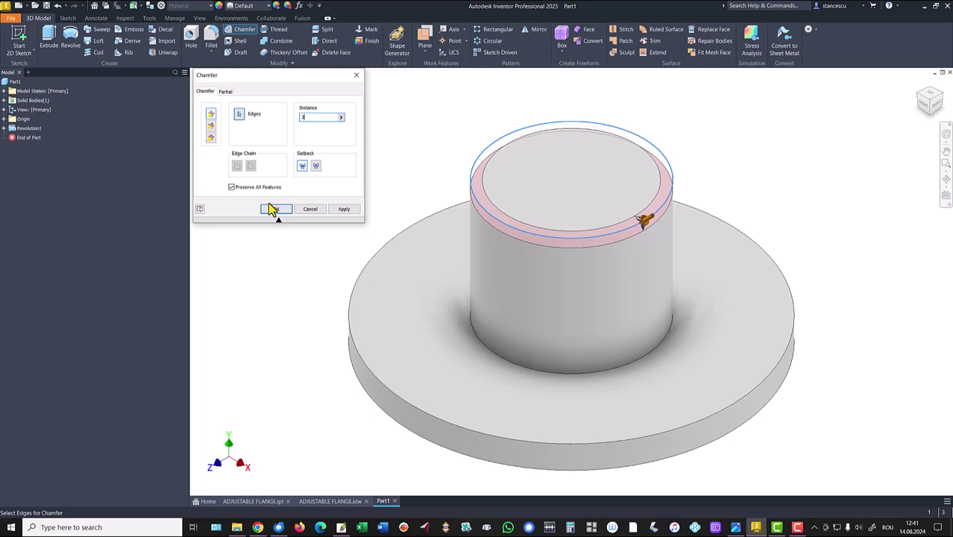
click(274, 211)
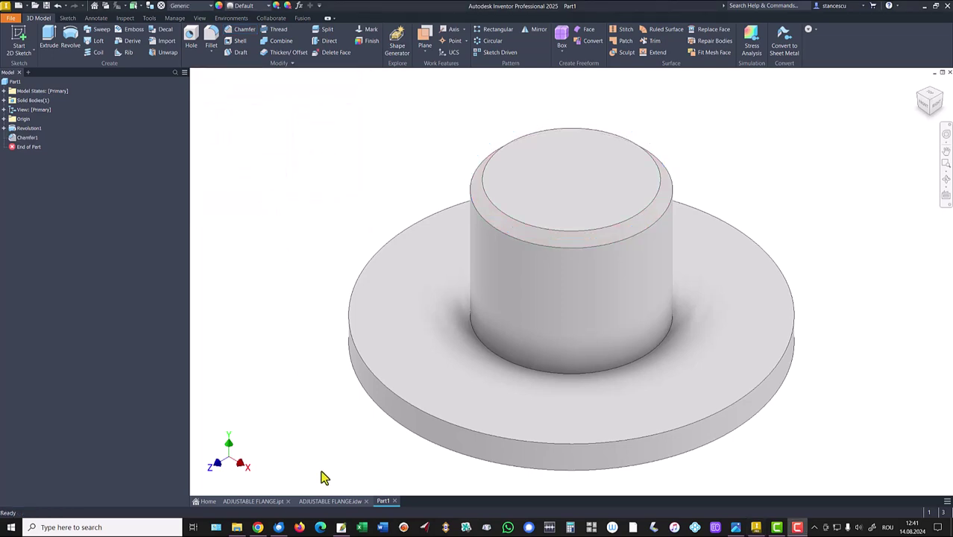
Consult the drawing for the side block, then start a sketch on the part's XY plane with the solid sliced at that plane.
click(332, 501)
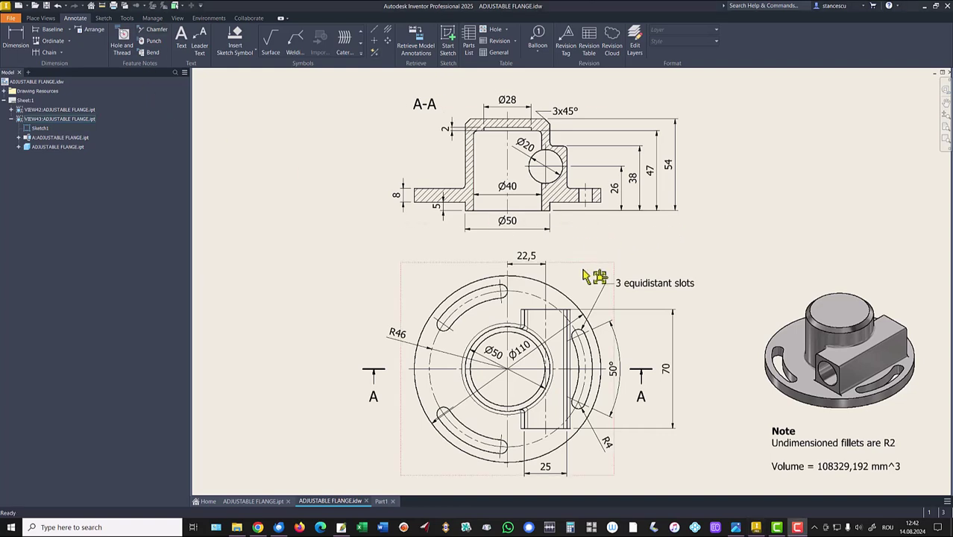
click(645, 187)
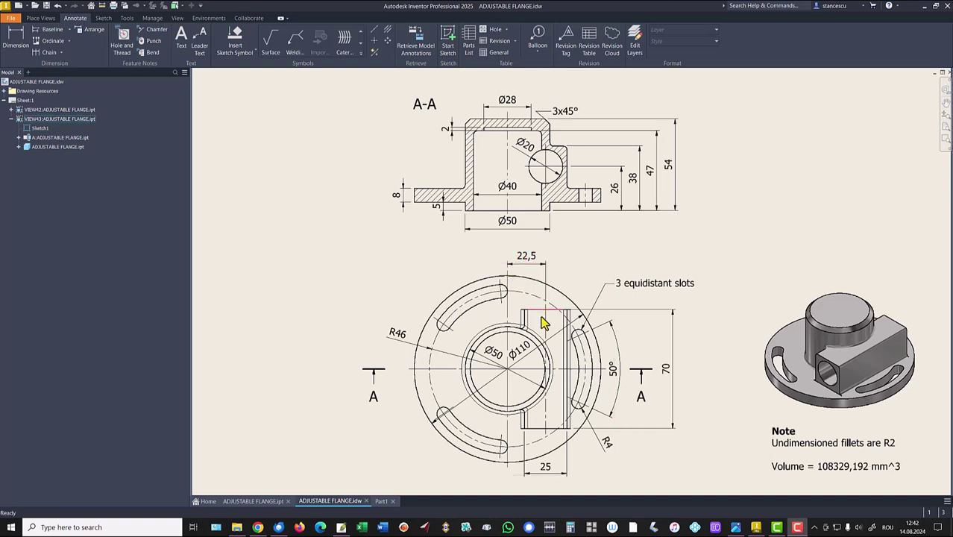
click(380, 500)
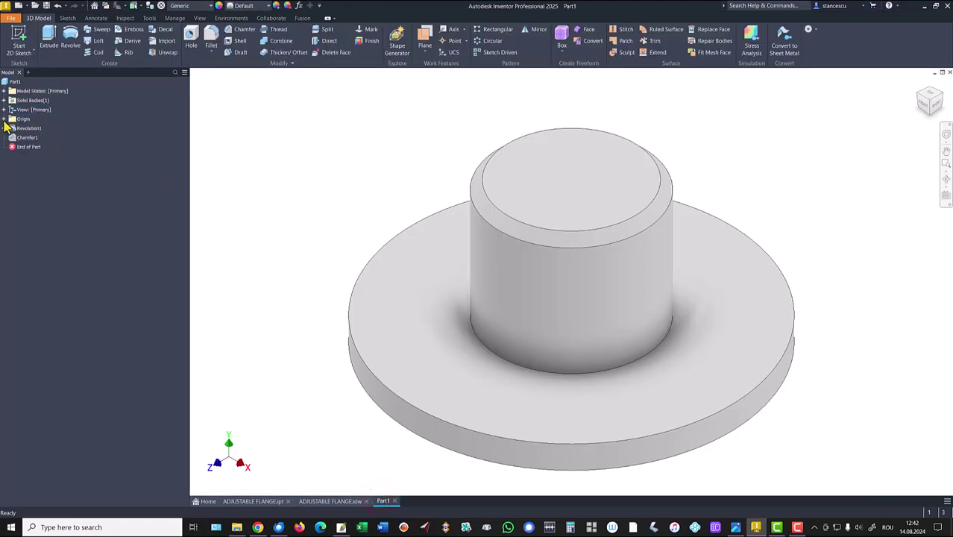
click(4, 119)
click(32, 148)
click(585, 268)
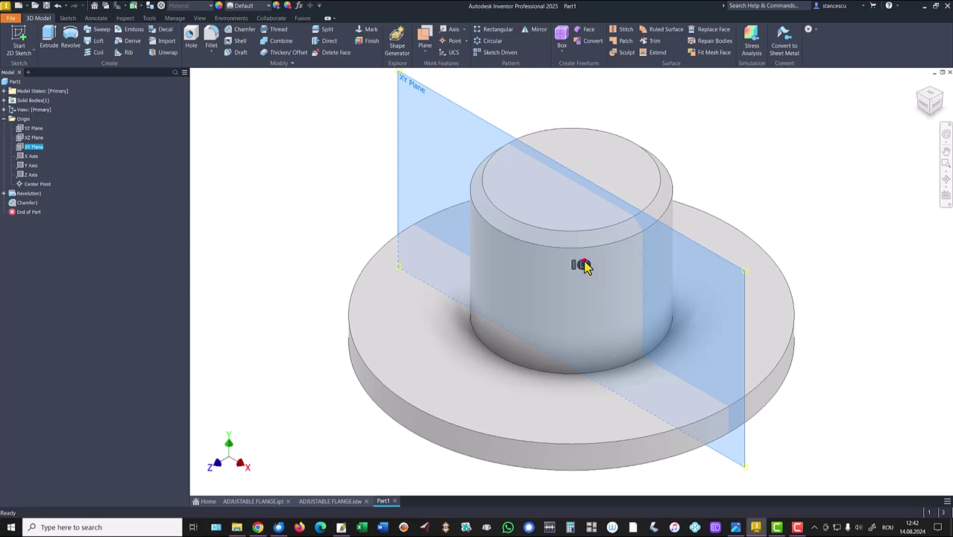
key(F7)
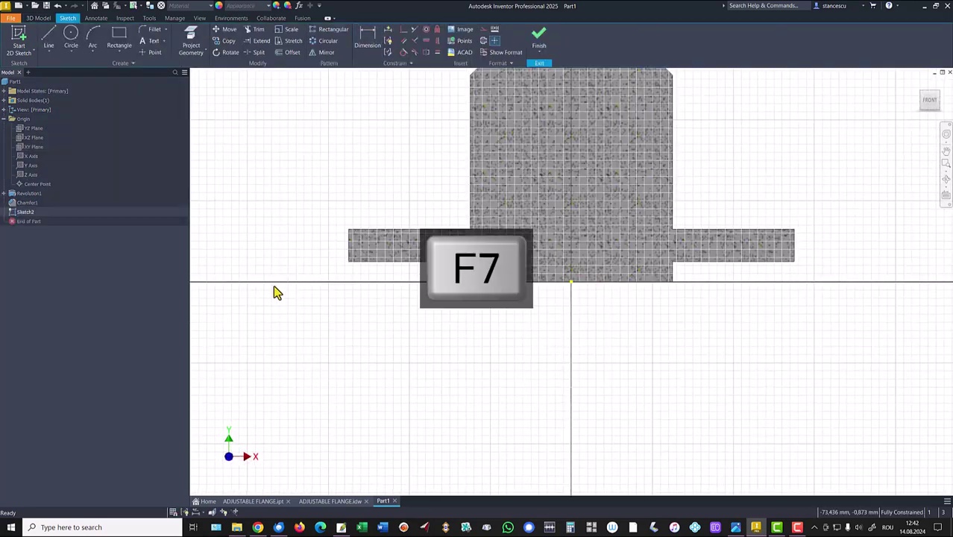
key(Home)
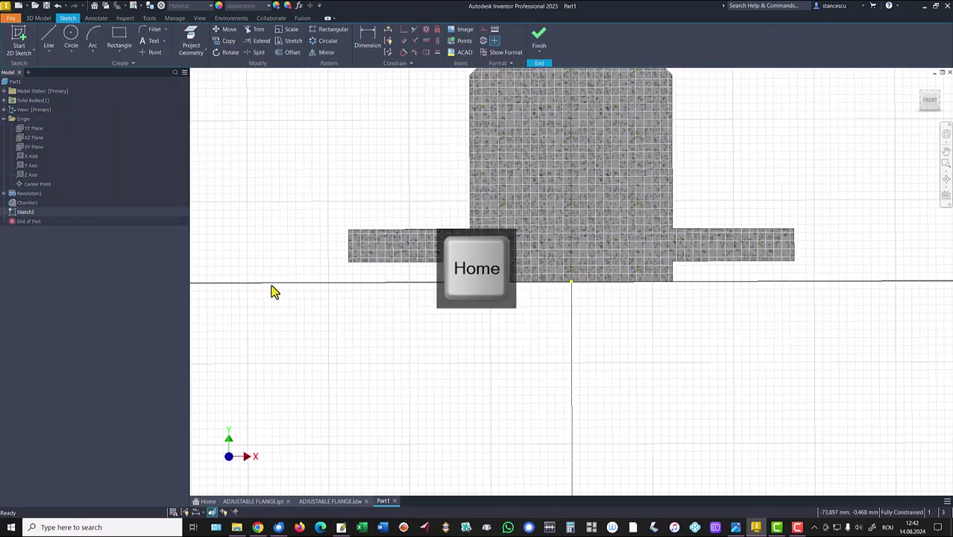
Sketch a rectangle about 22 mm wide overlapping the right side of the cylinder above the flange.
click(118, 41)
click(656, 226)
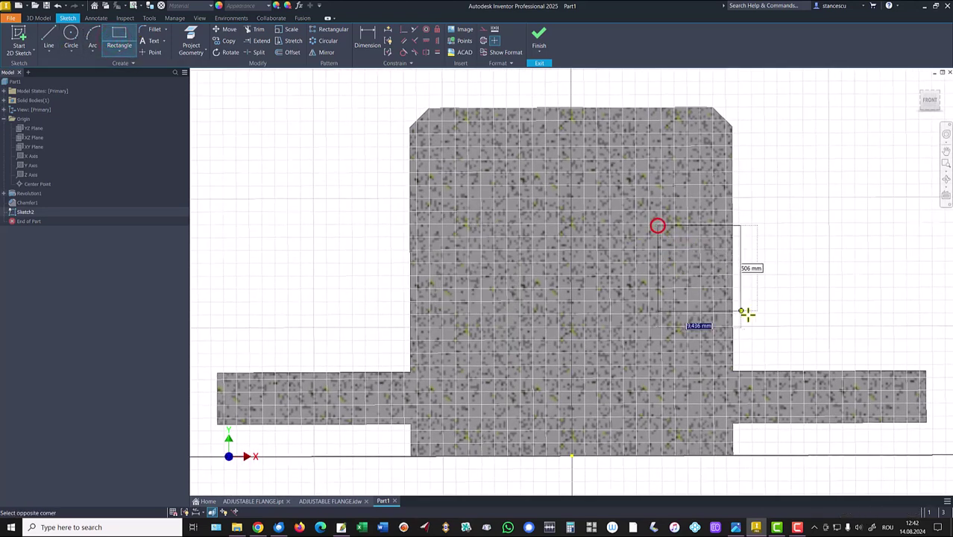
click(802, 351)
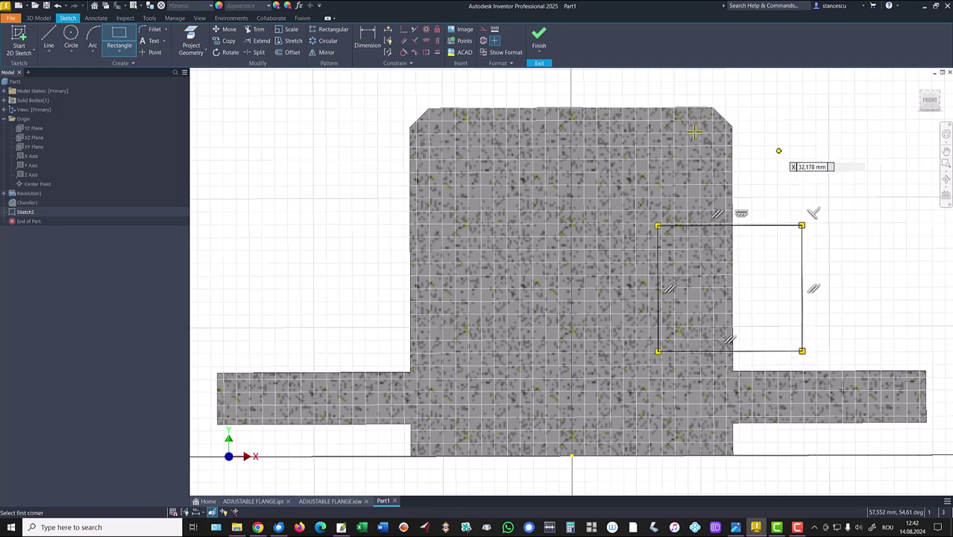
Dimension the height of the rectangle's top edge above the origin as 38 mm.
click(368, 38)
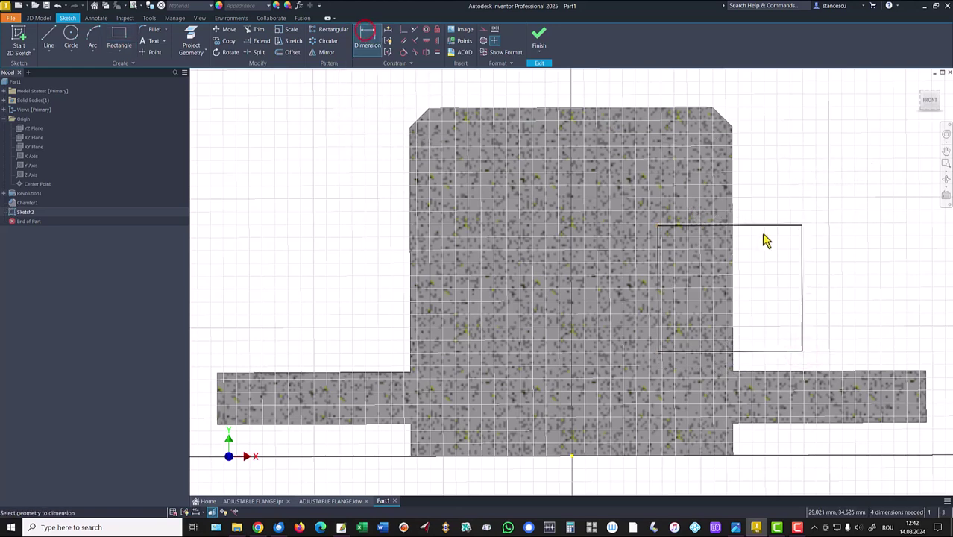
click(774, 226)
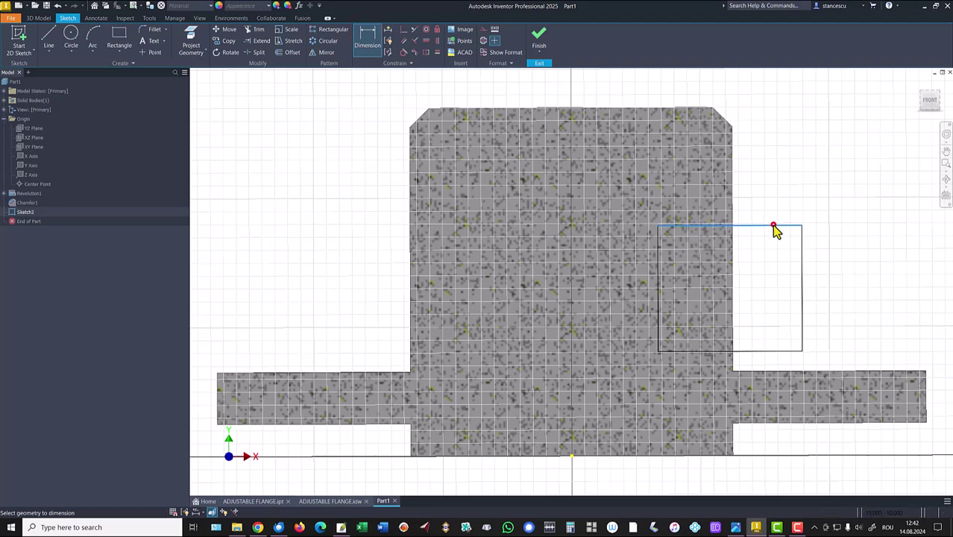
click(571, 456)
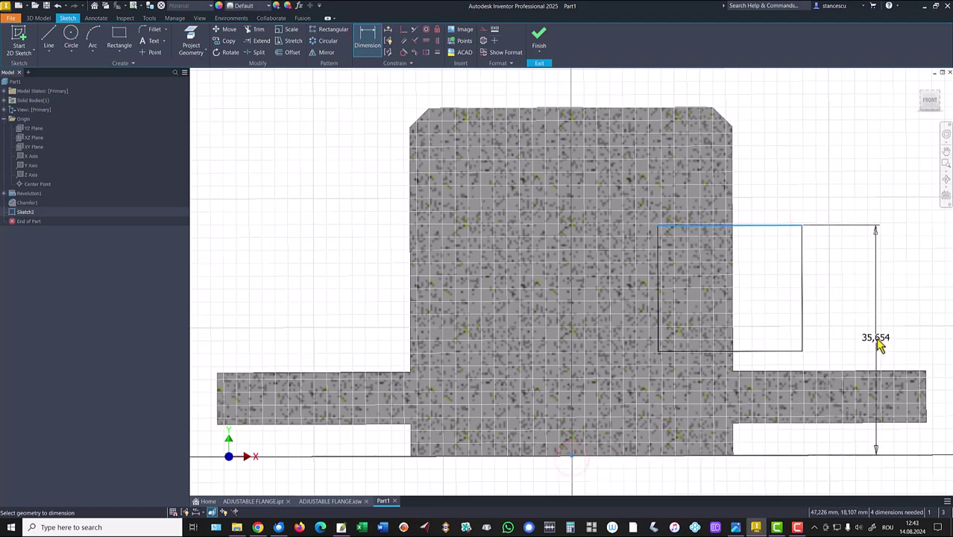
click(878, 342)
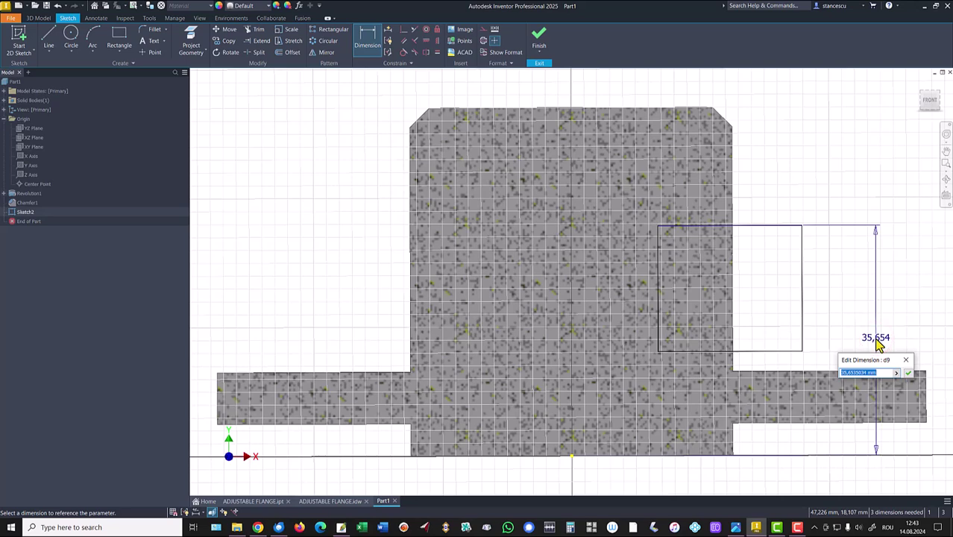
key(Return)
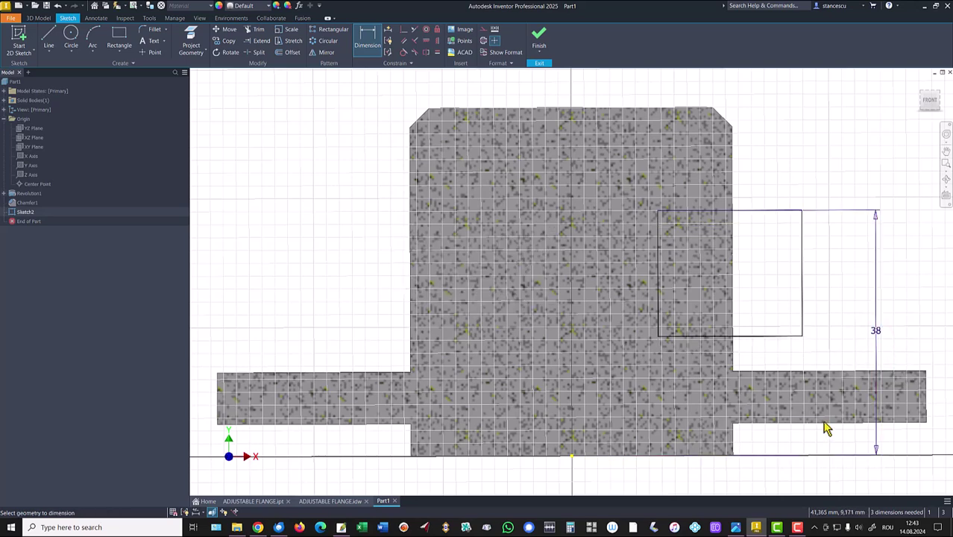
Dimension the rectangle's width along its top edge as 25 mm.
click(766, 216)
click(760, 181)
text(25)
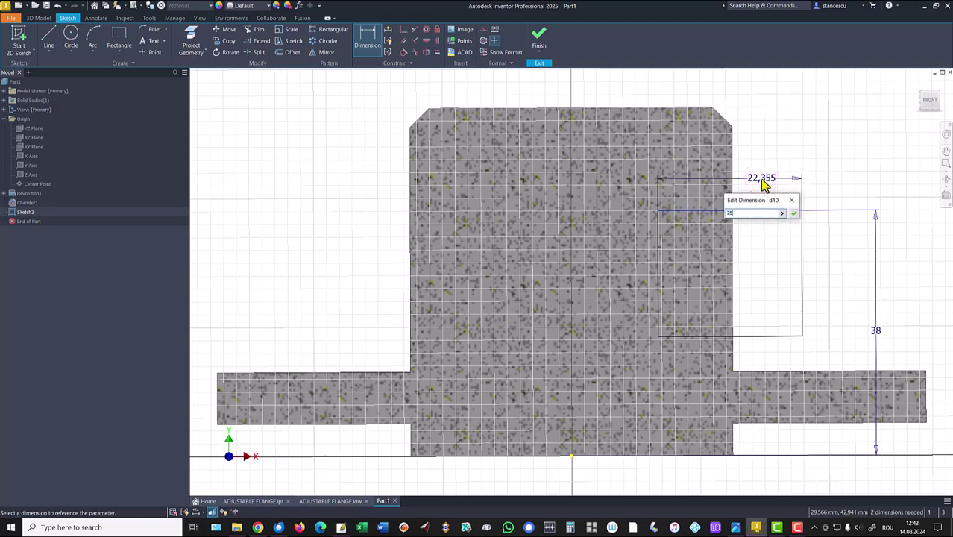
key(Return)
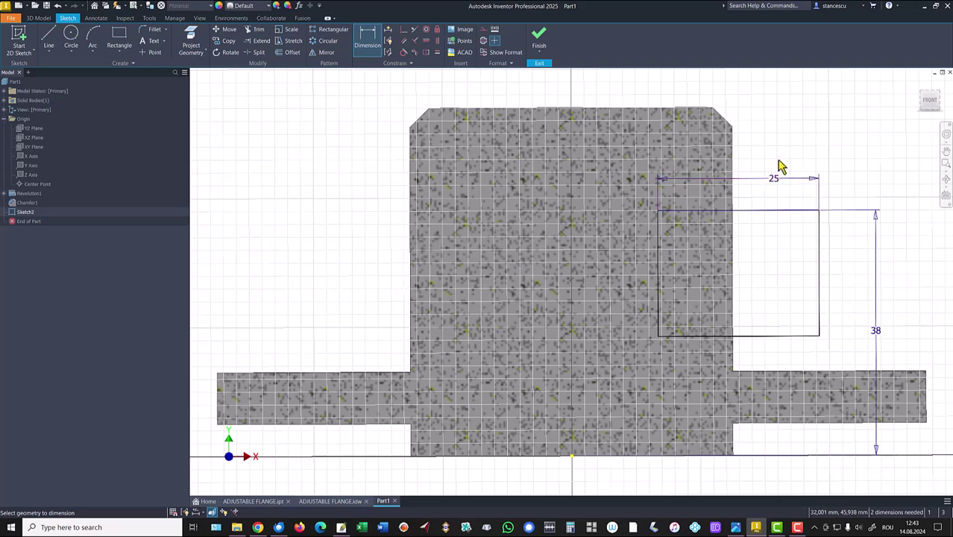
Dimension the horizontal distance from the origin to the midpoint of the rectangle's top edge as 22,5 mm.
click(737, 210)
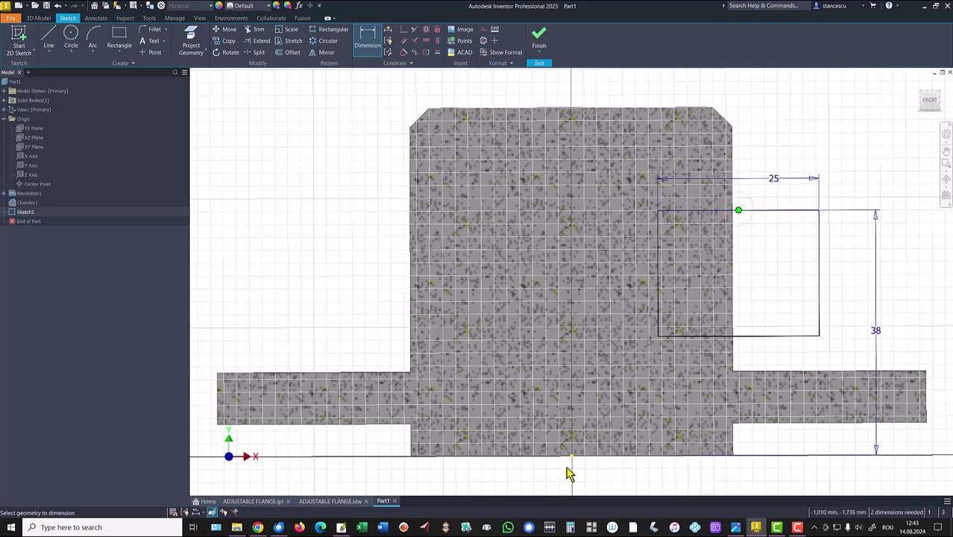
click(571, 456)
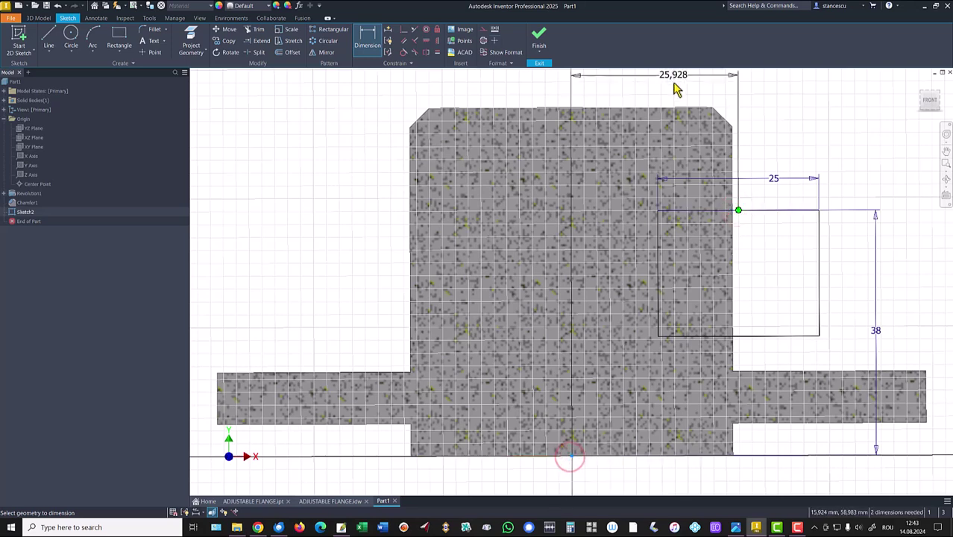
click(671, 85)
text(22)
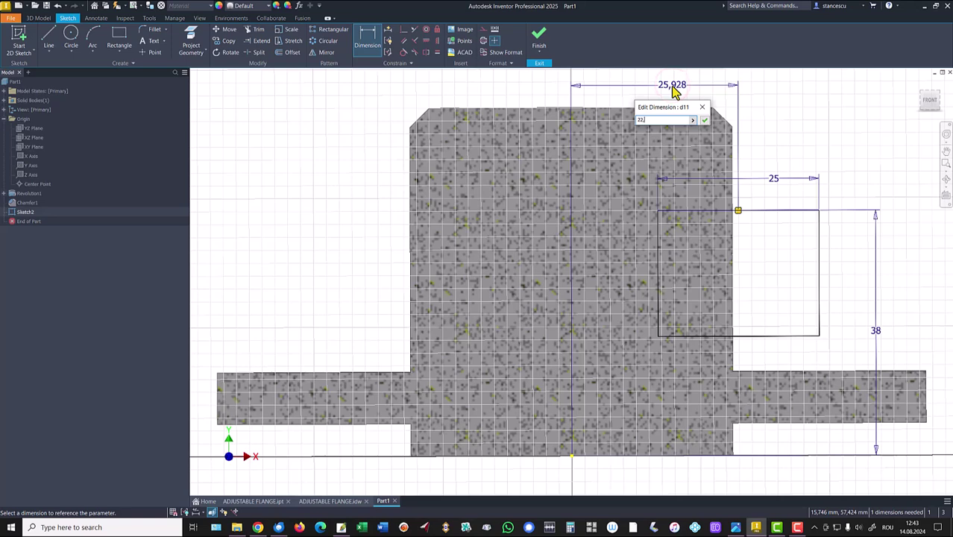
text(,5)
key(Return)
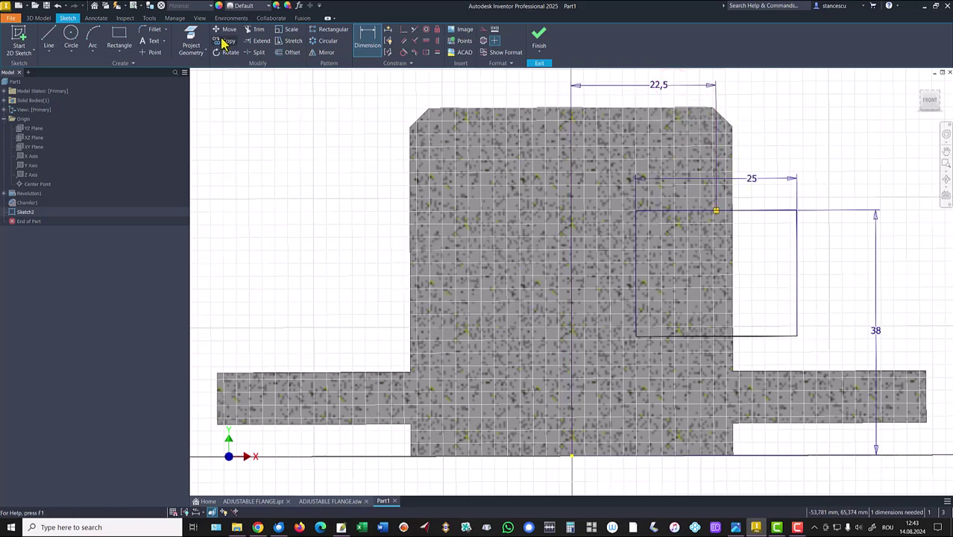
Project the flange's top edge into the sketch and make the rectangle's bottom edge collinear with it.
click(190, 43)
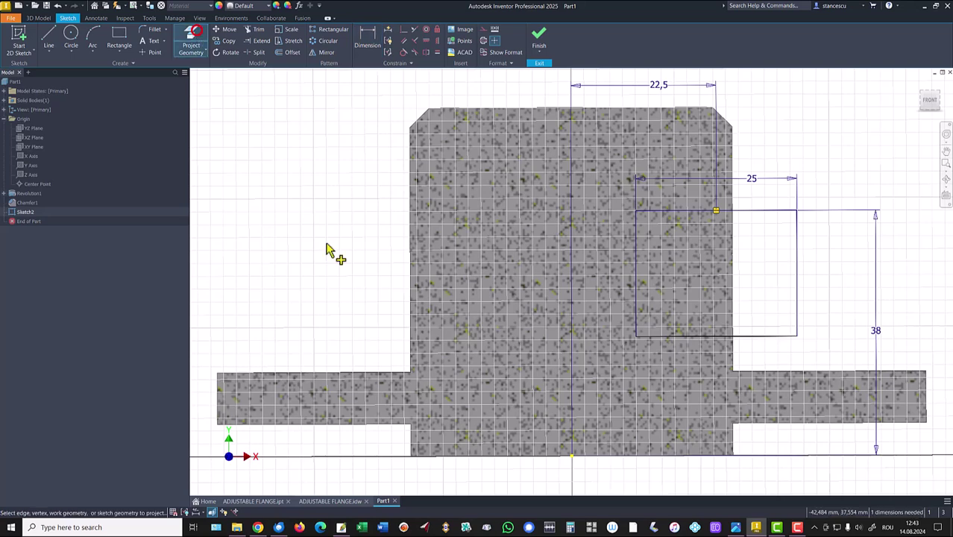
click(763, 374)
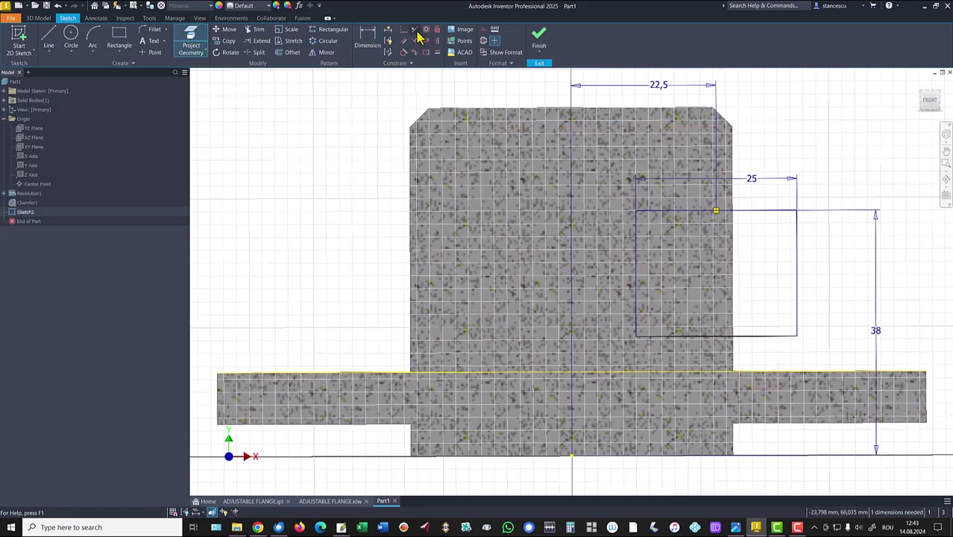
click(414, 30)
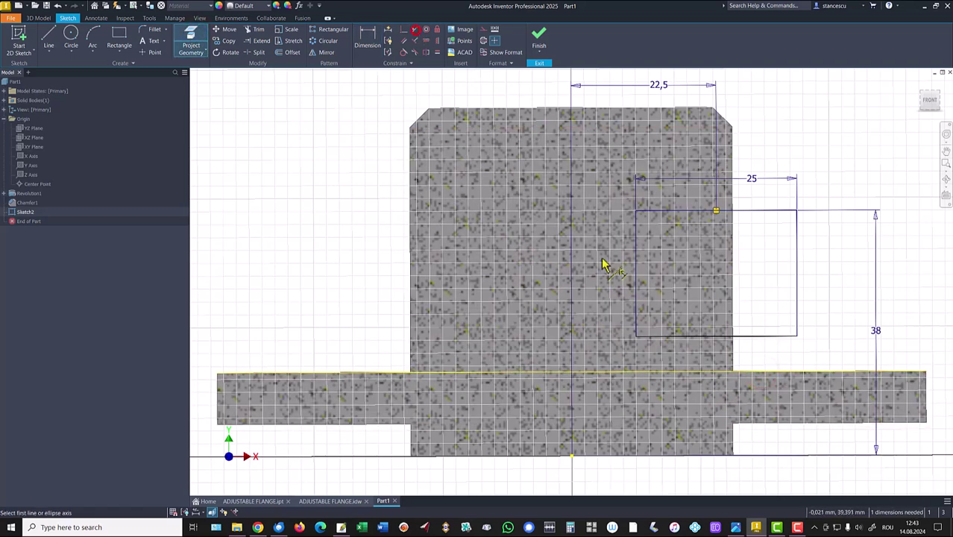
click(759, 336)
click(749, 371)
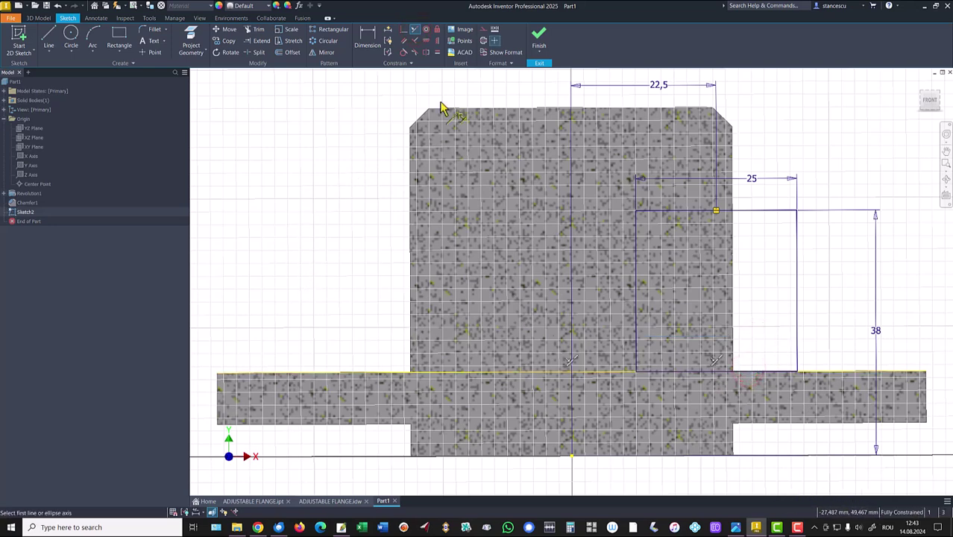
Finish the sketch and extrude the rectangle symmetrically by 70 mm, joined to the flange body.
click(538, 42)
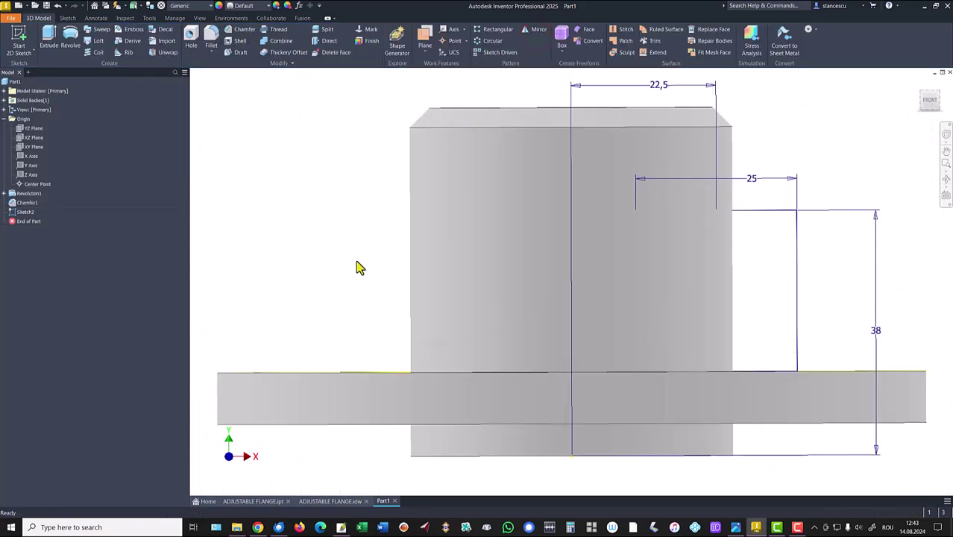
key(F6)
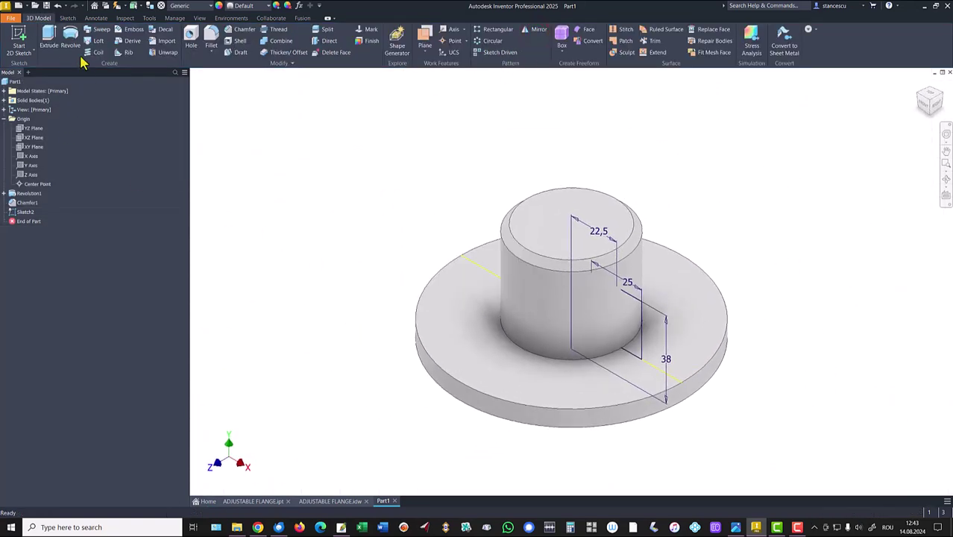
click(56, 41)
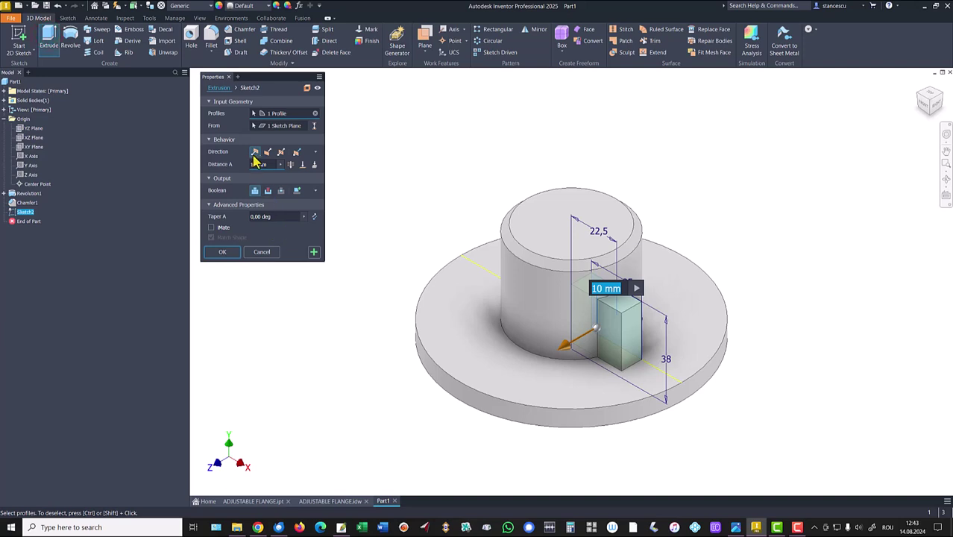
click(280, 152)
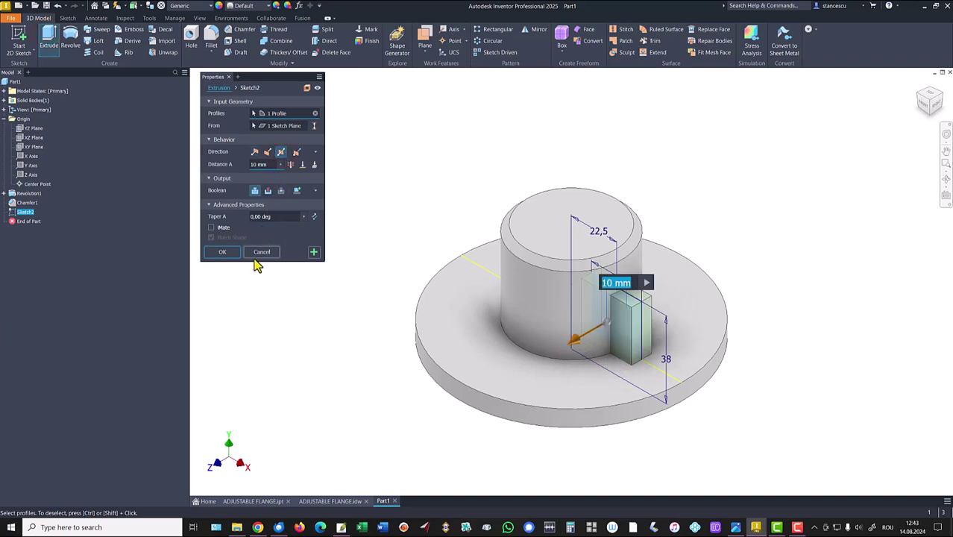
text(70)
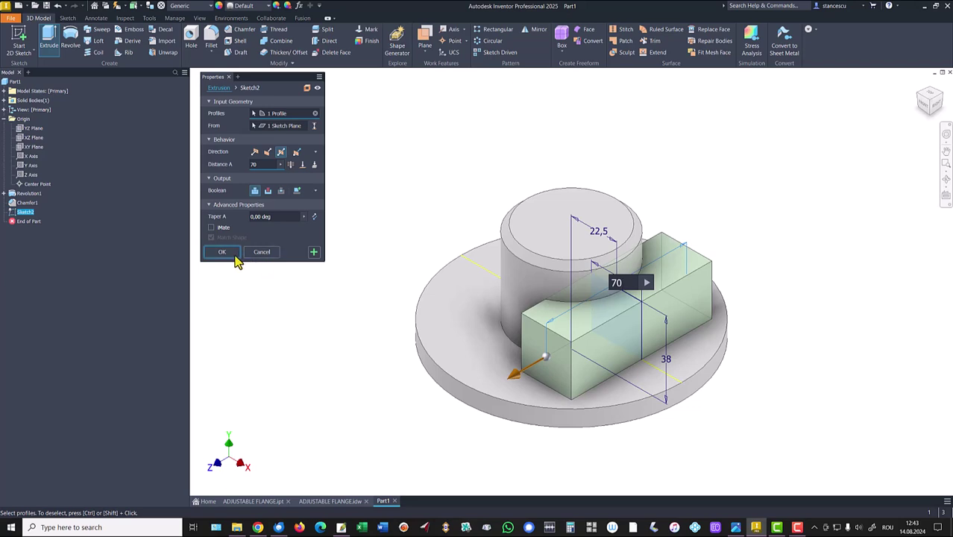
click(233, 254)
key(F6)
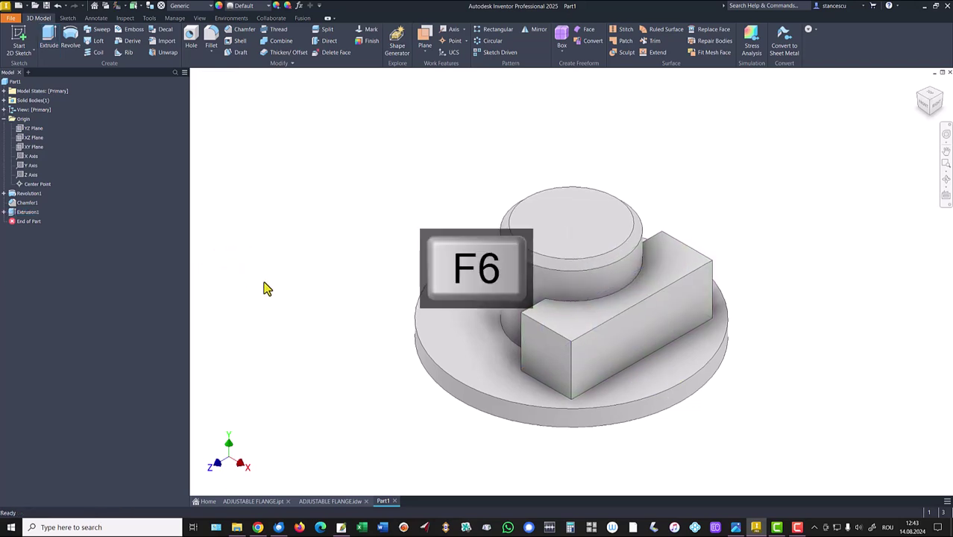
Check the bore dimensions in ADJUSTABLE FLANGE.idw, and in Part1 start a sketch on the XY plane with the model sliced at the sketch plane.
click(336, 500)
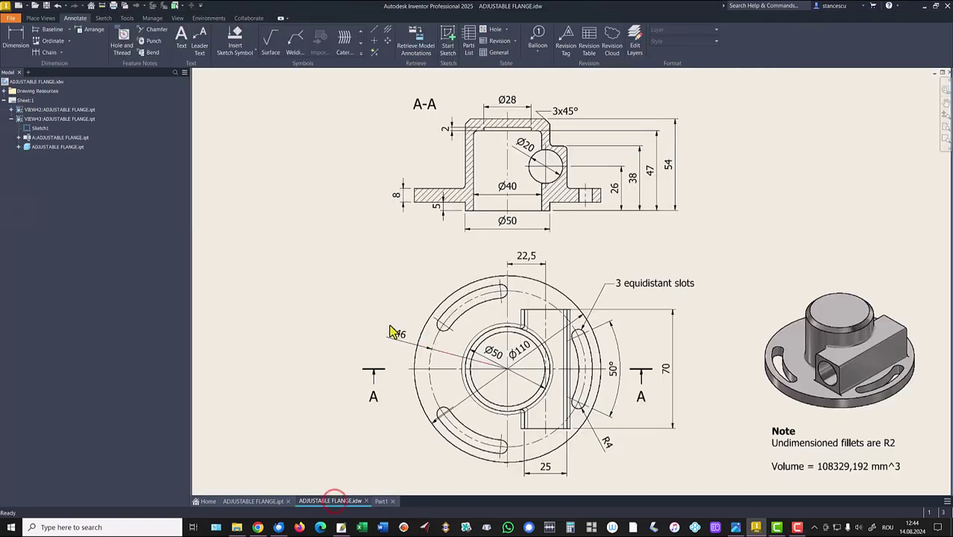
click(511, 194)
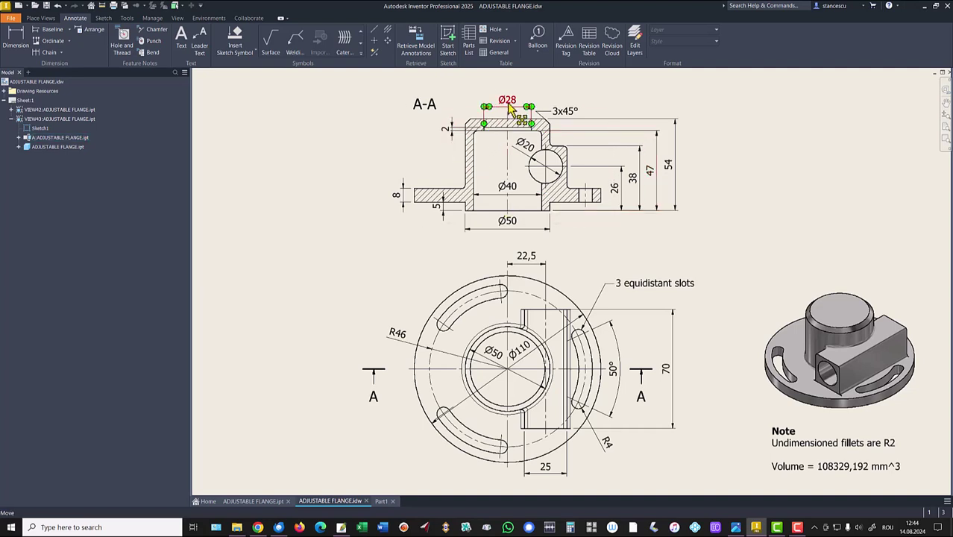
click(381, 500)
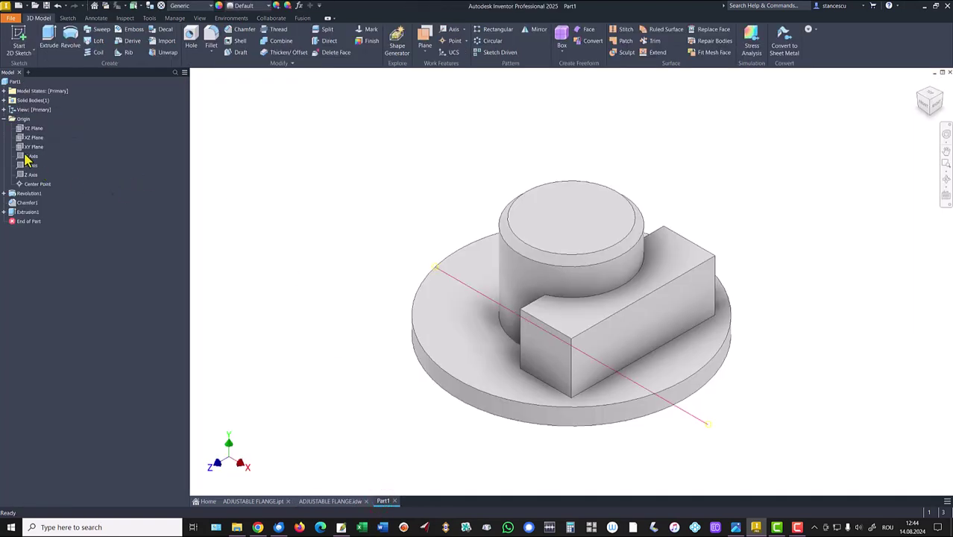
click(24, 151)
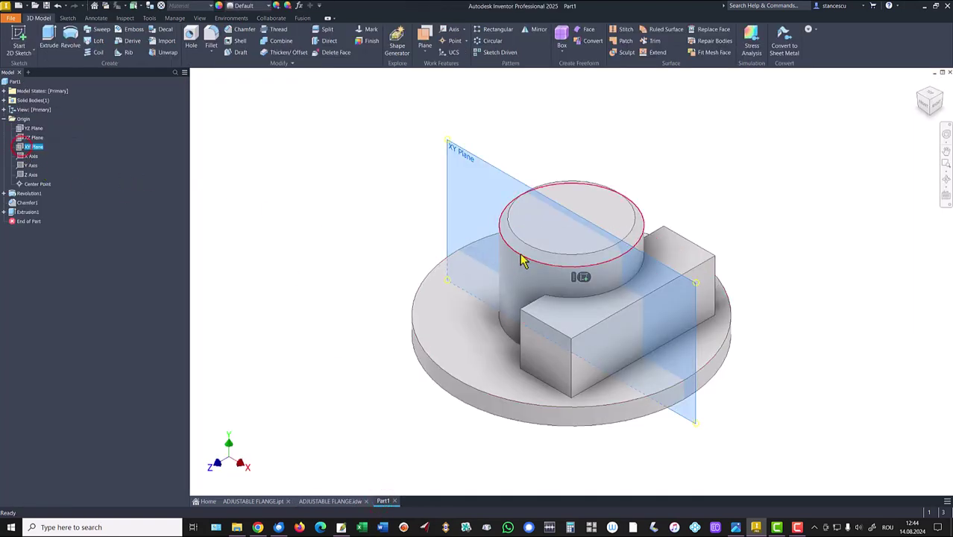
click(581, 279)
key(F7)
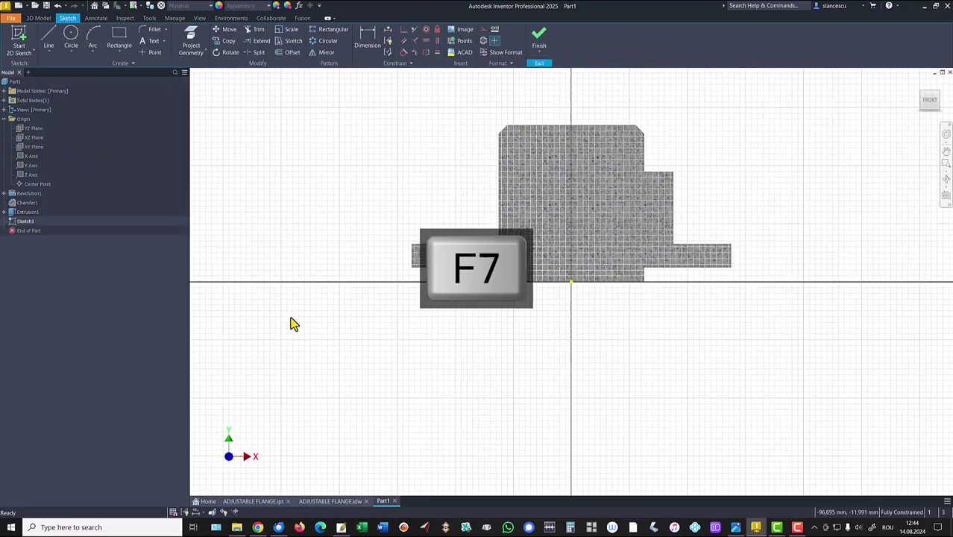
key(Home)
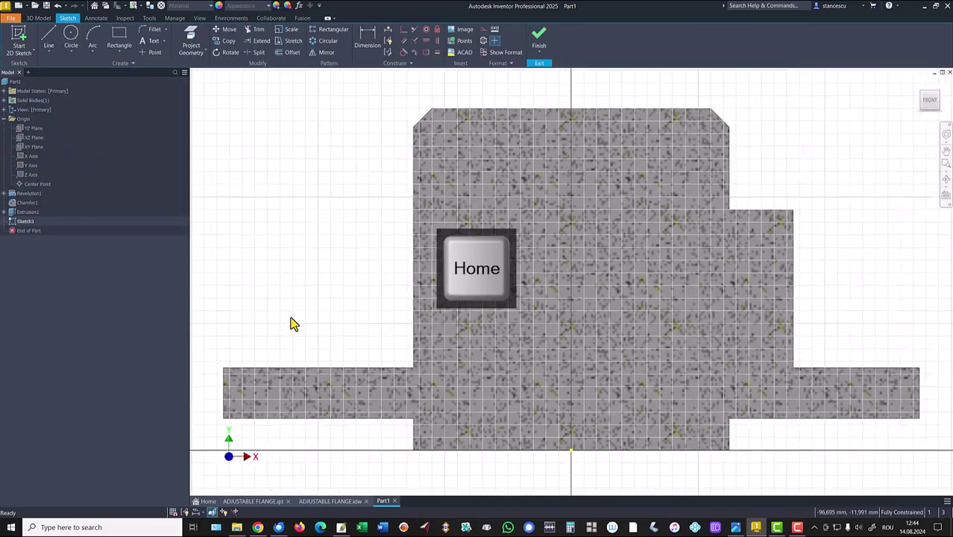
Draw a closed, stepped half-profile of the bore, about 17 mm wide, up from the base's bottom edge, with a vertical centerline at the origin.
click(48, 38)
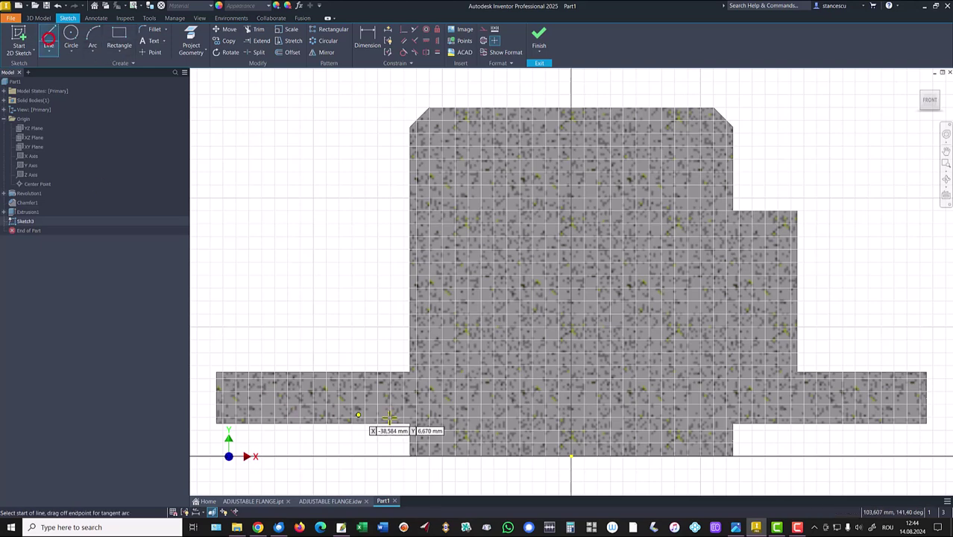
click(462, 457)
click(465, 161)
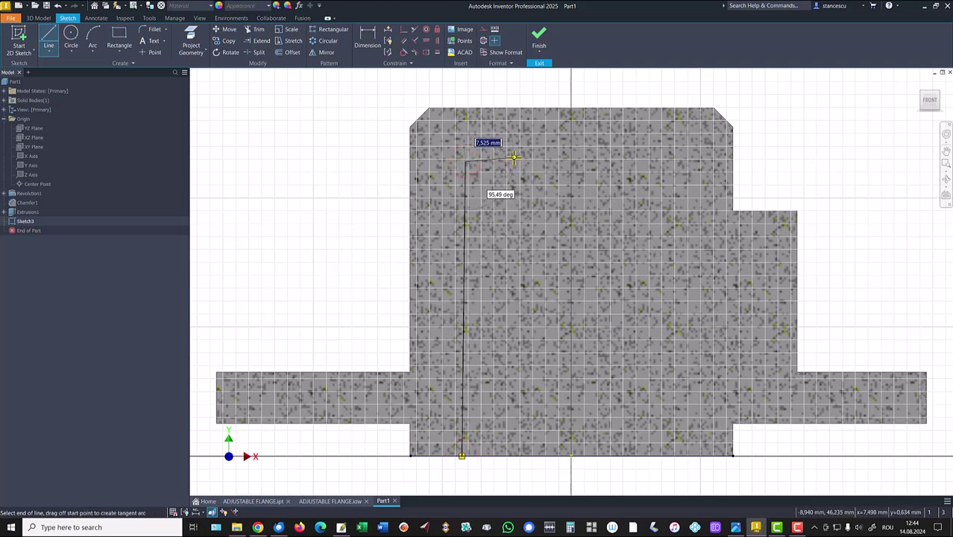
click(513, 162)
click(514, 149)
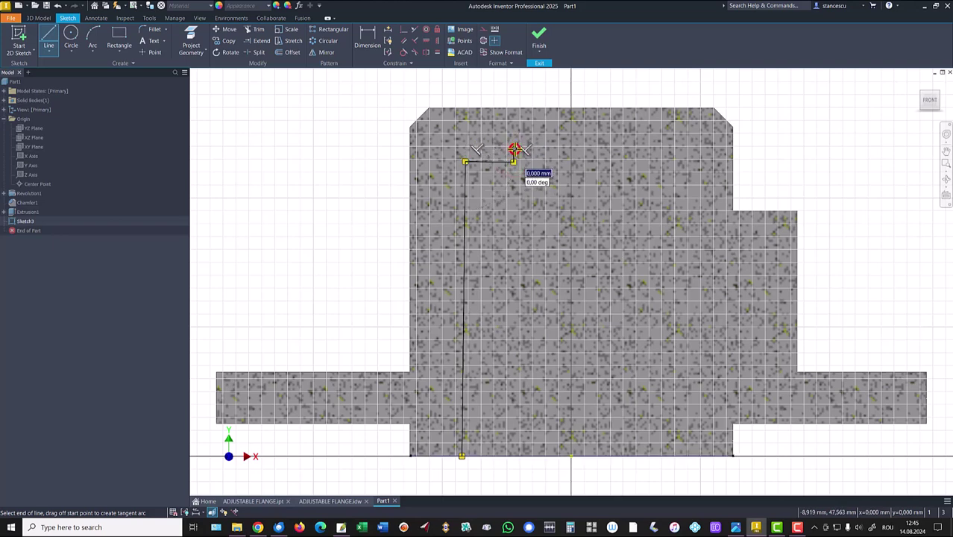
click(570, 149)
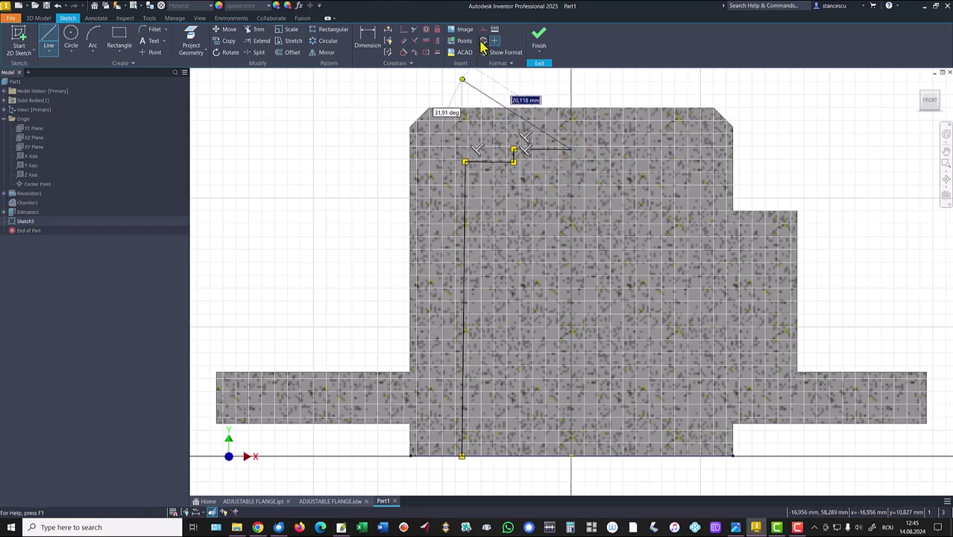
click(571, 453)
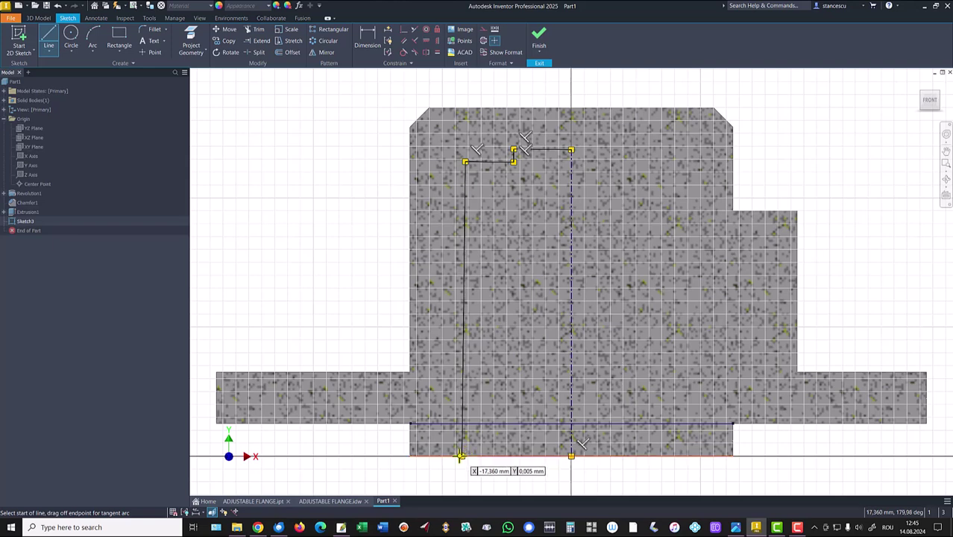
click(461, 454)
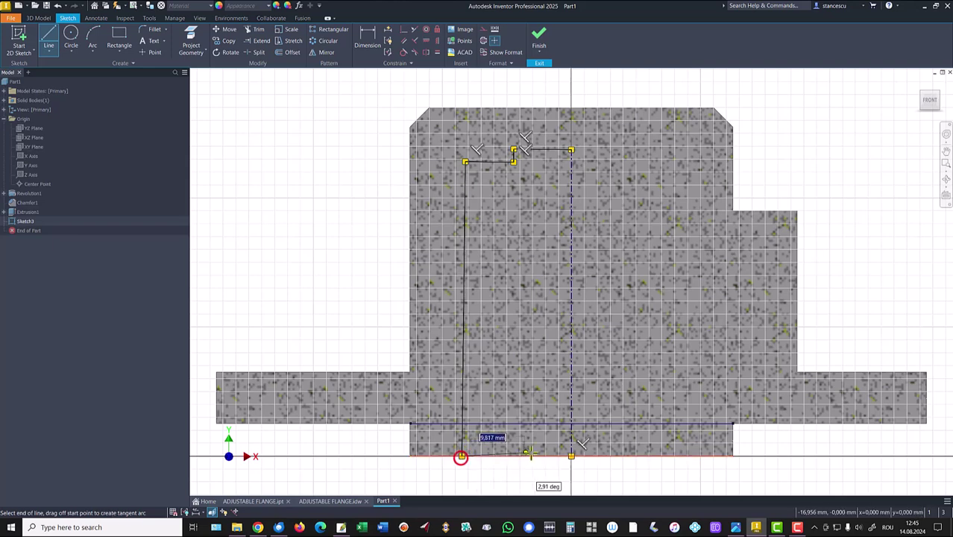
click(570, 456)
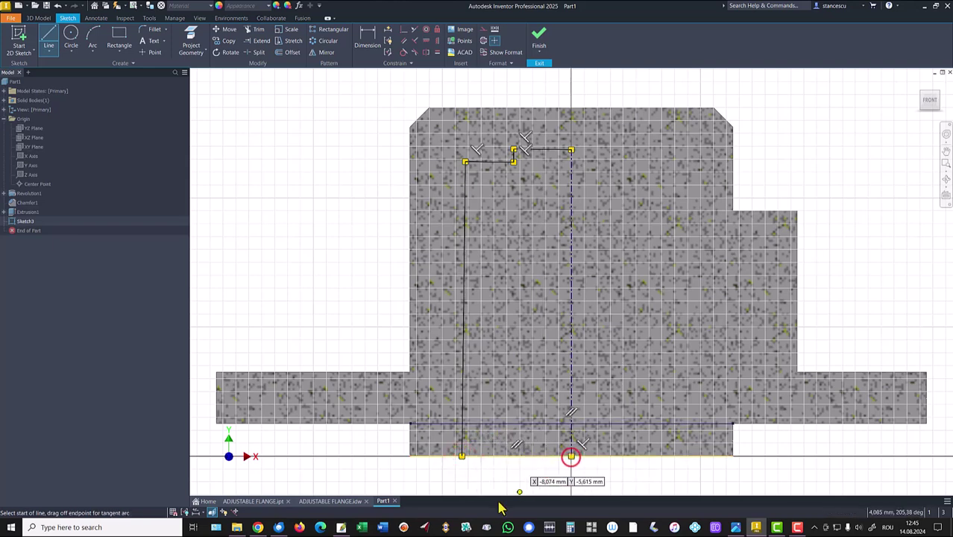
key(Escape)
click(367, 39)
click(462, 270)
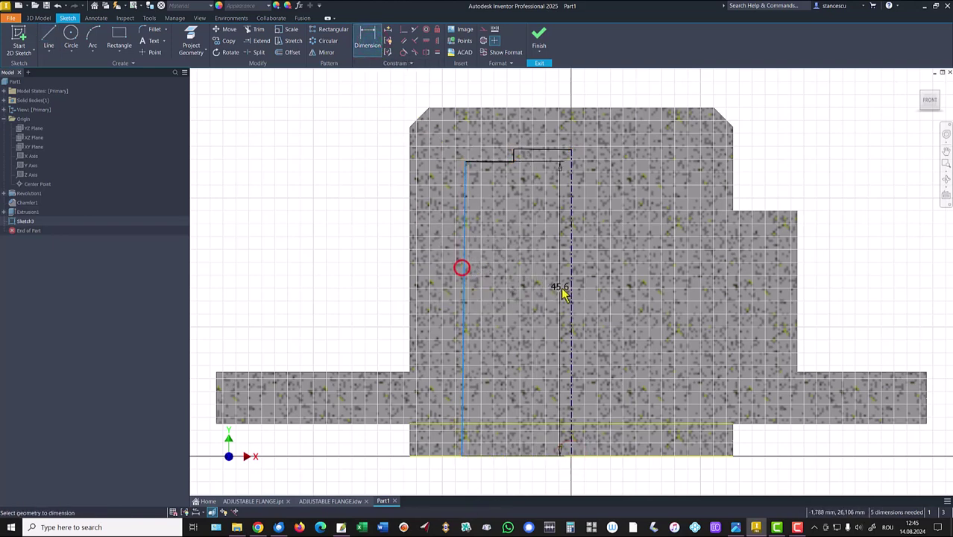
click(572, 298)
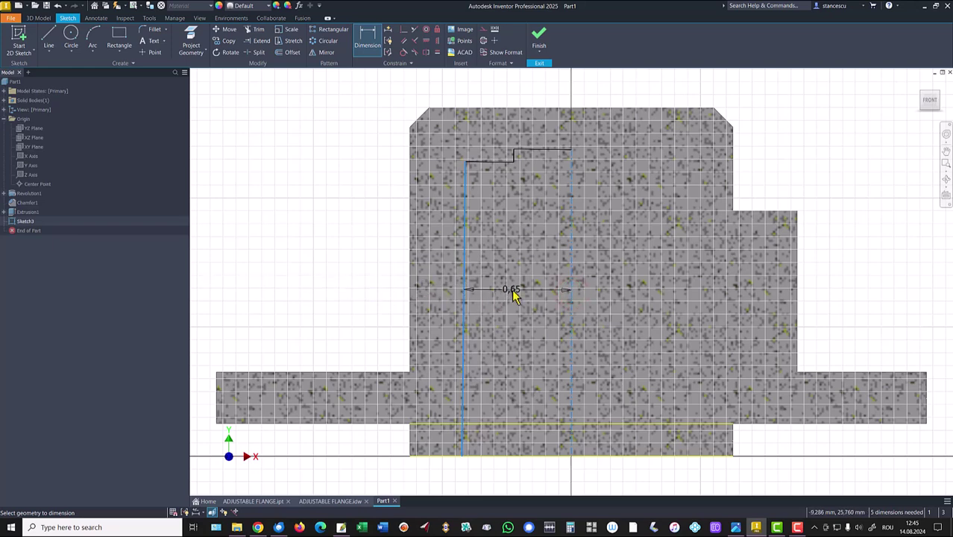
key(Escape)
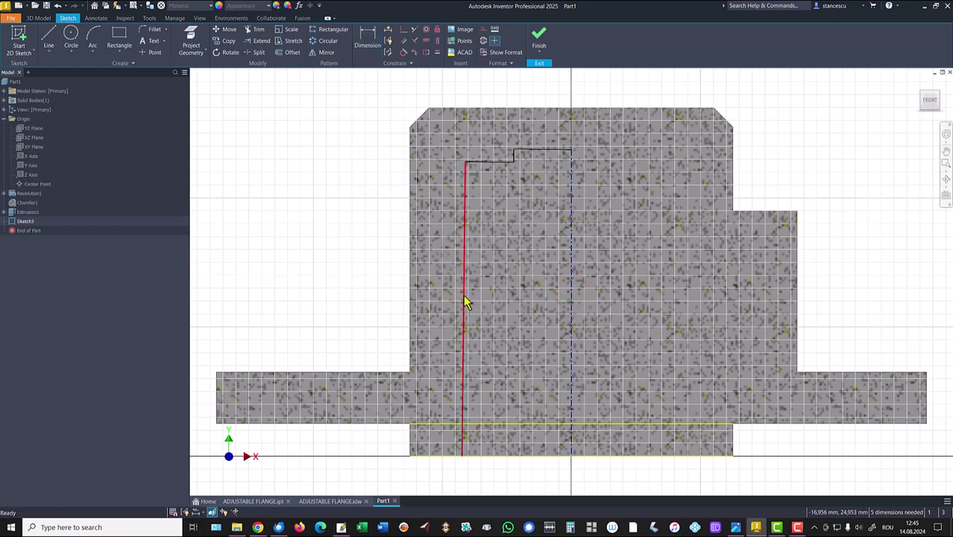
Constrain the profile's long outer line to vertical and dimension it from the centerline as a 40 mm diameter.
click(462, 296)
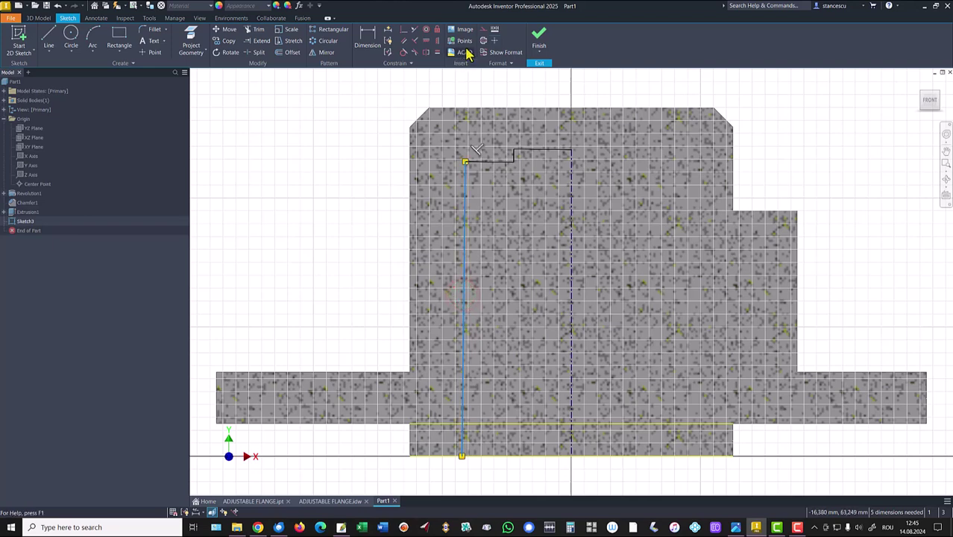
click(438, 41)
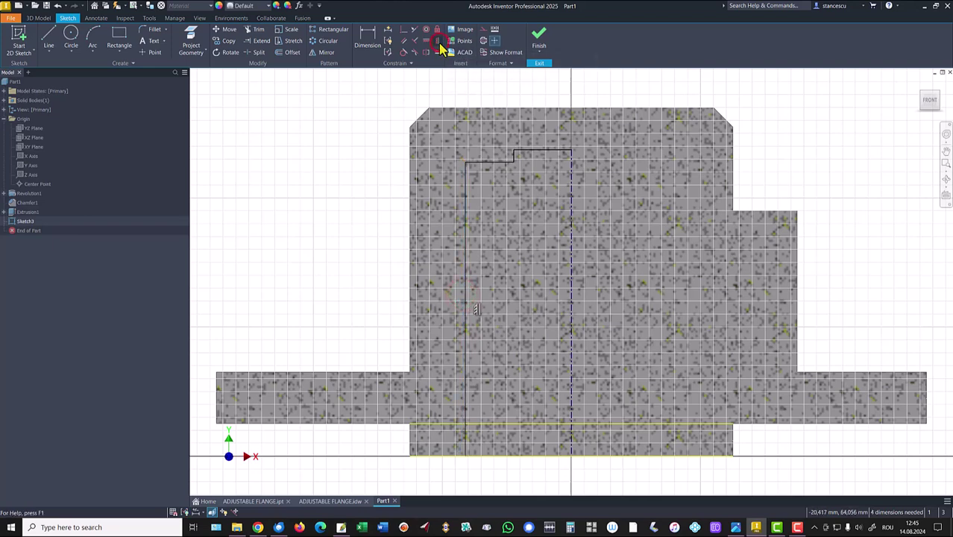
click(360, 35)
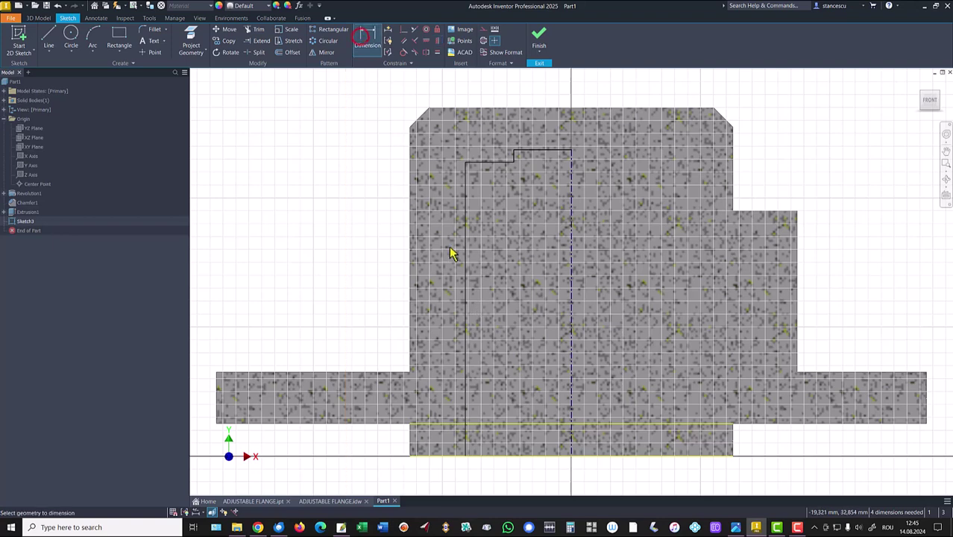
click(464, 270)
click(570, 279)
click(330, 279)
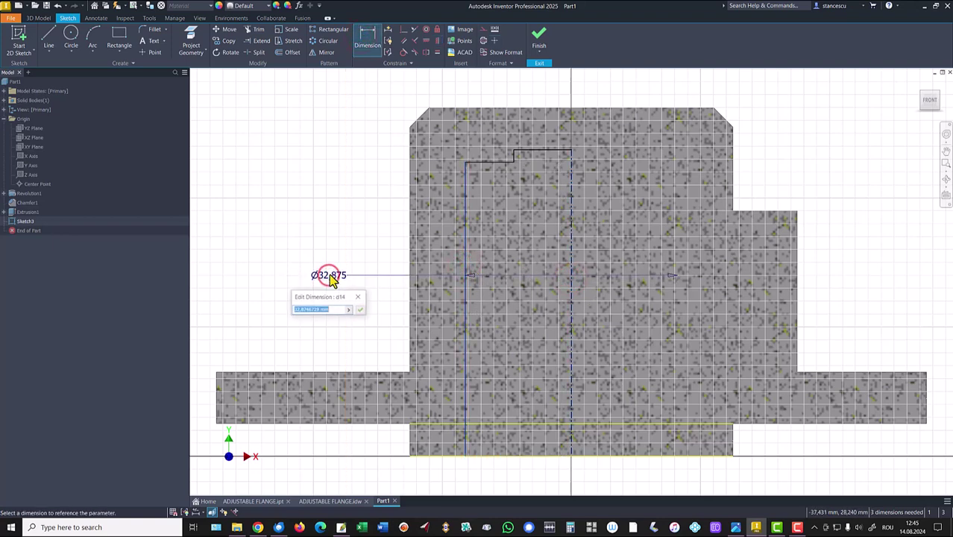
text(40)
key(Return)
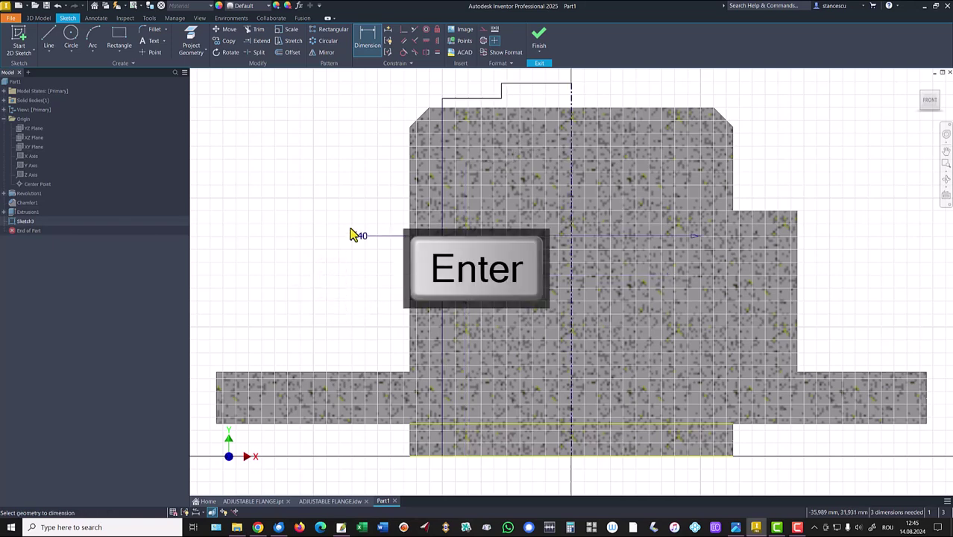
Dimension the height from the base's bottom edge to the profile's lower step line as 47 mm.
click(480, 99)
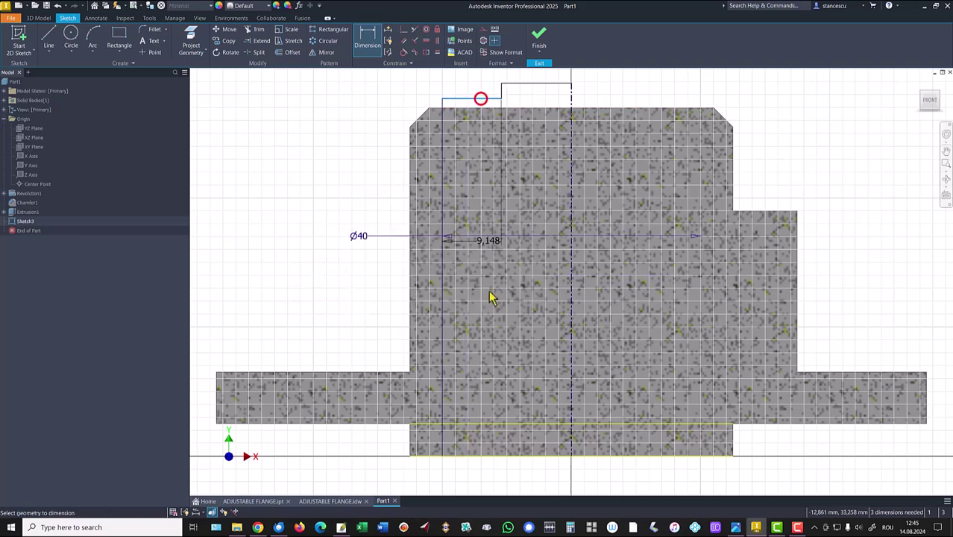
click(538, 454)
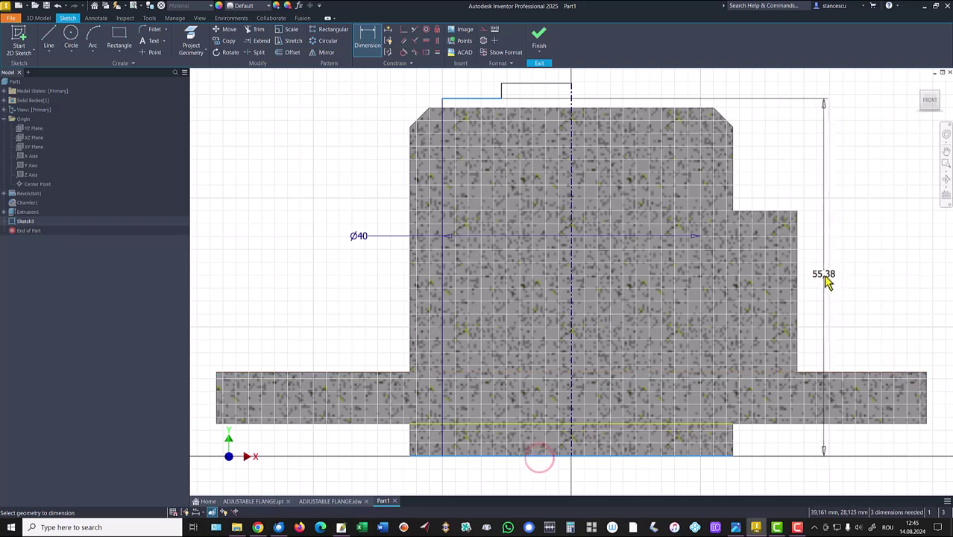
click(850, 274)
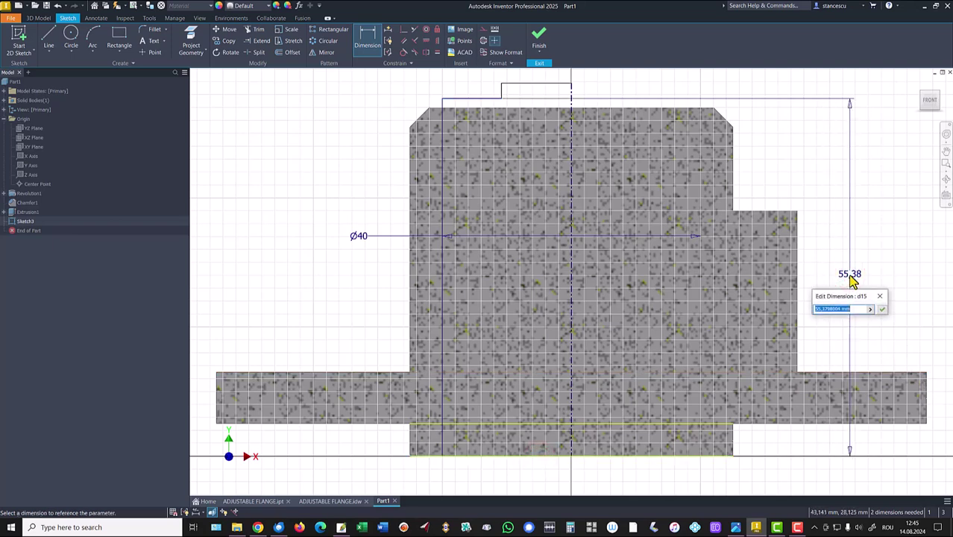
text(47)
key(Return)
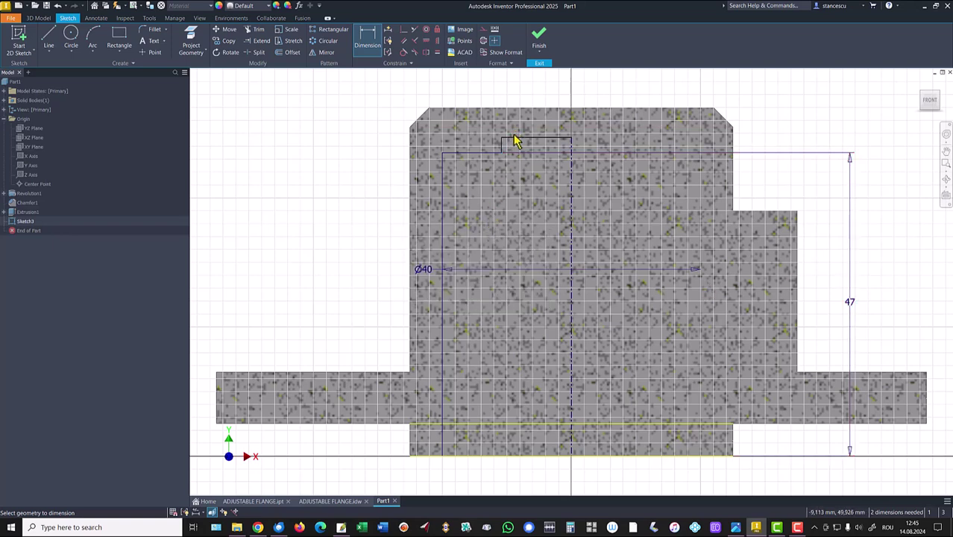
Dimension the vertical distance between the profile's two horizontal step lines as 2 mm.
click(513, 140)
click(493, 153)
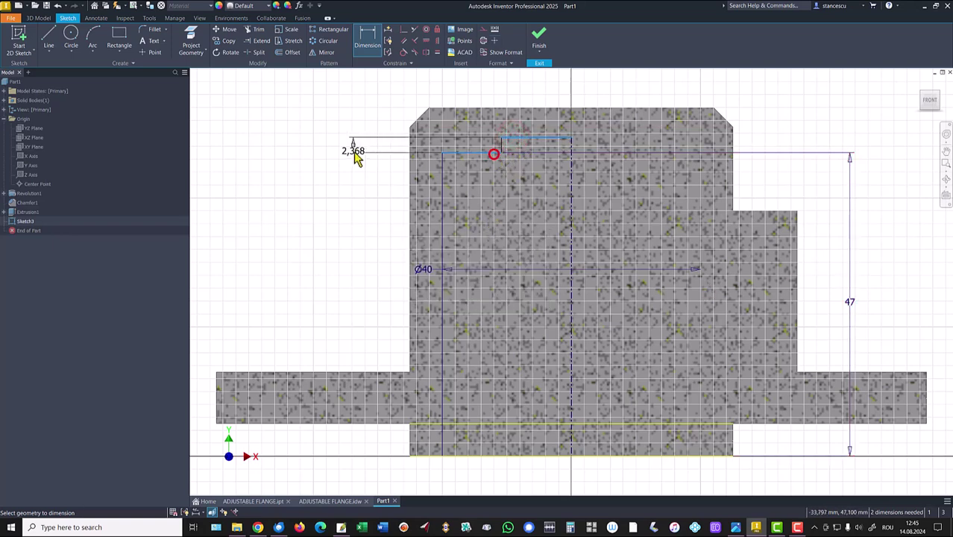
click(353, 150)
key(Return)
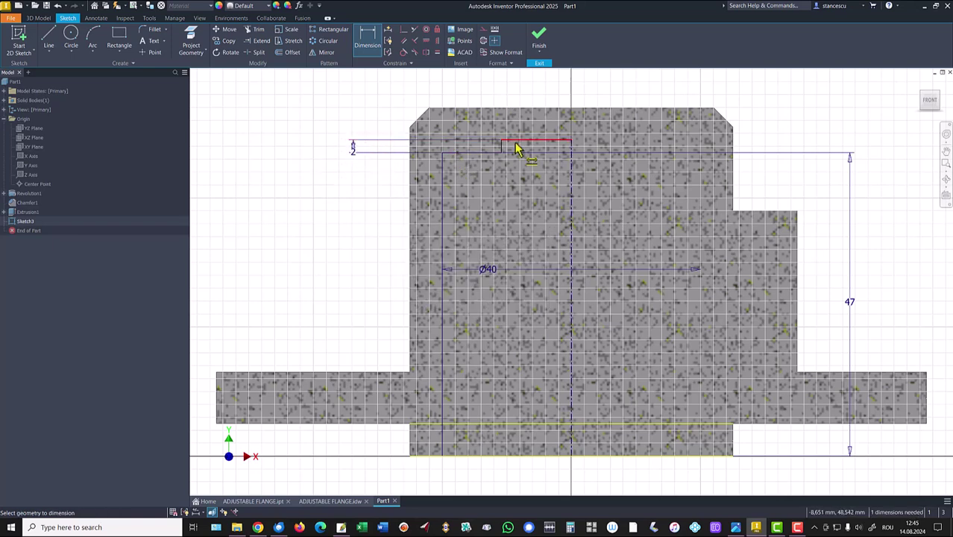
Dimension the short vertical step line from the centerline as a 28 mm diameter.
scroll(504, 148, up, 3)
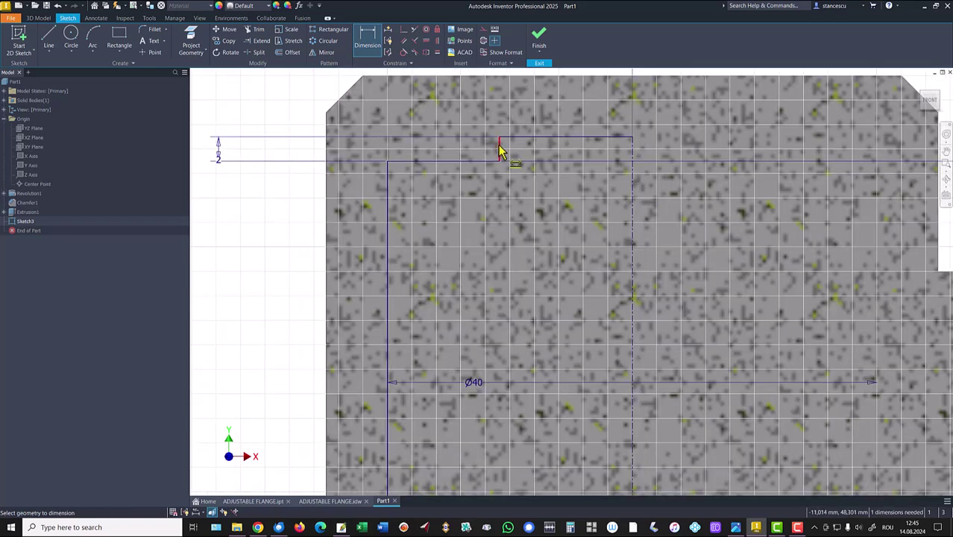
click(500, 144)
click(629, 155)
middle_drag(540, 197, 513, 330)
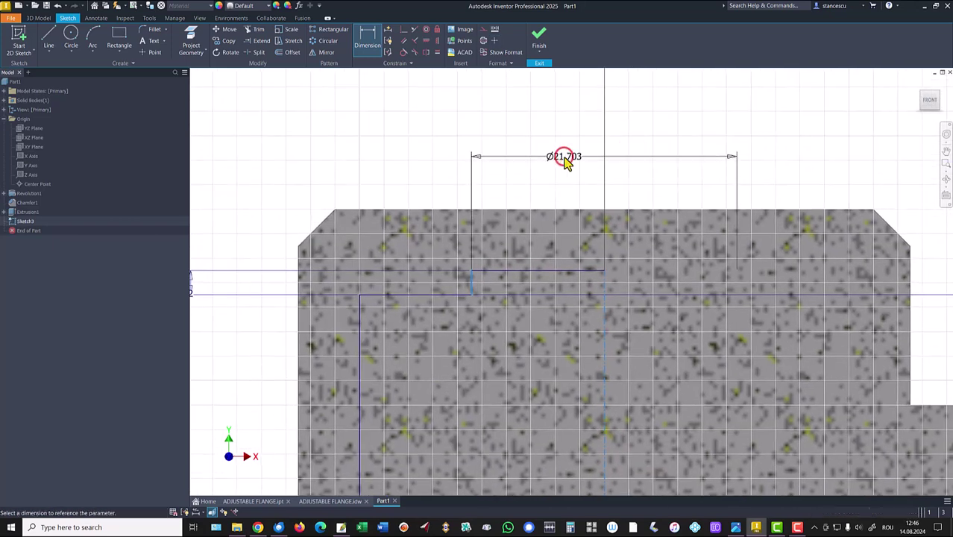
click(564, 160)
text(2)
key(Return)
key(Home)
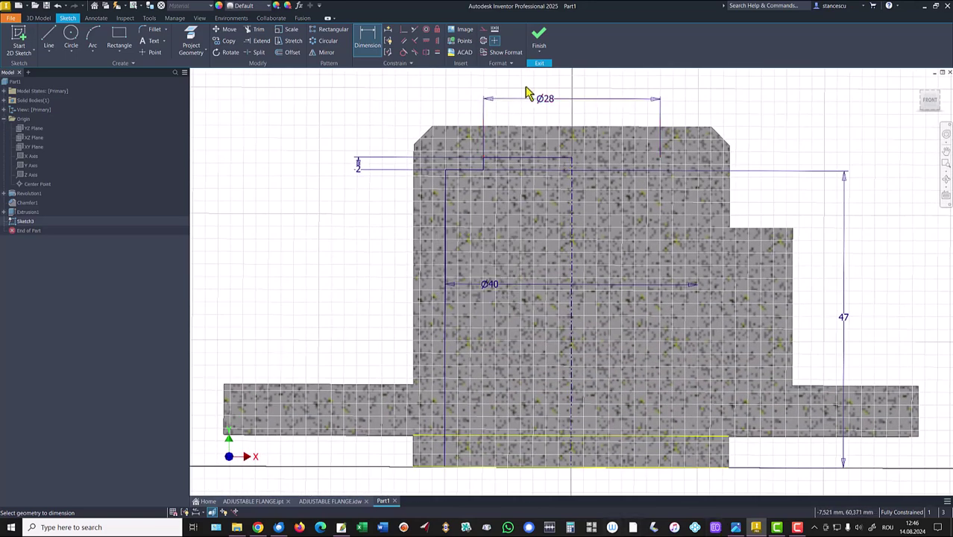
Finish the sketch and revolve both profile regions 360° around the centerline as a cut to form the stepped bore.
click(538, 38)
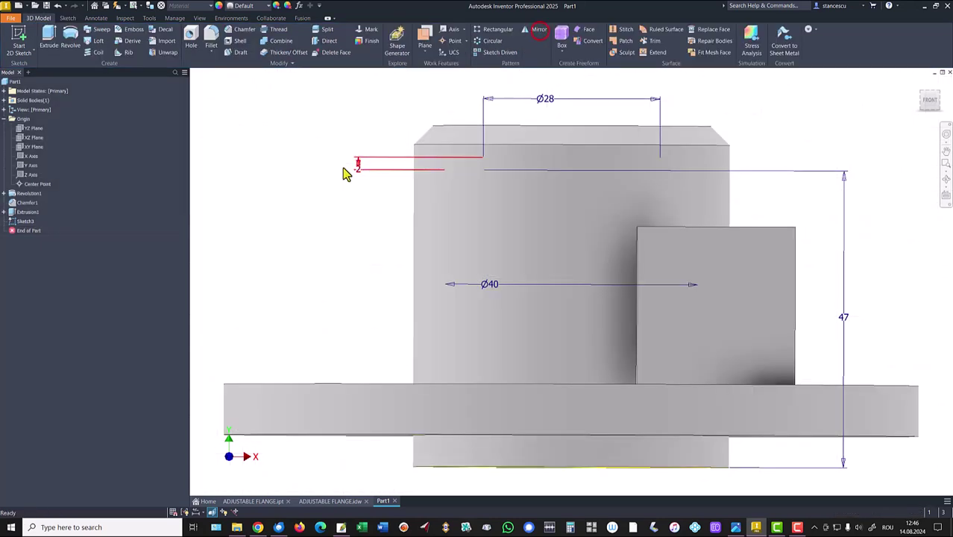
key(F6)
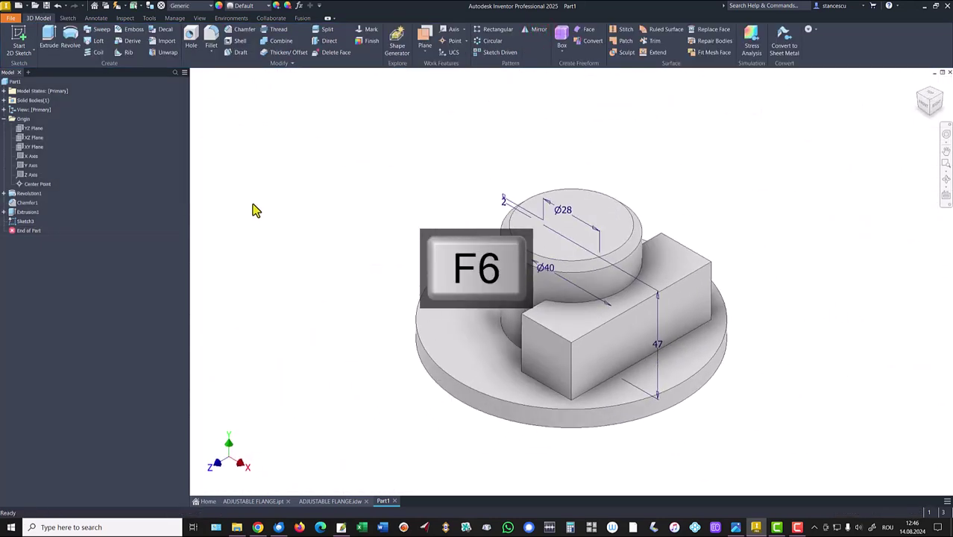
click(70, 37)
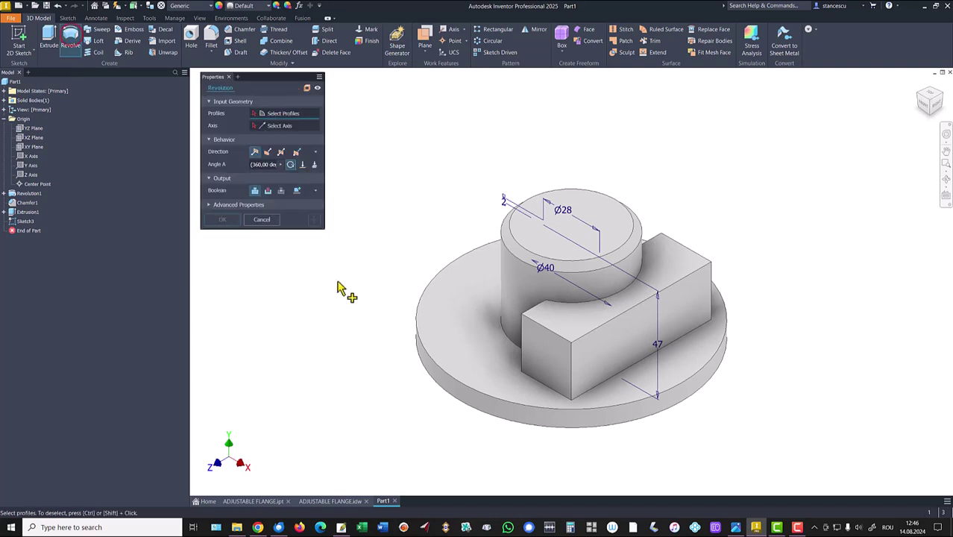
click(268, 191)
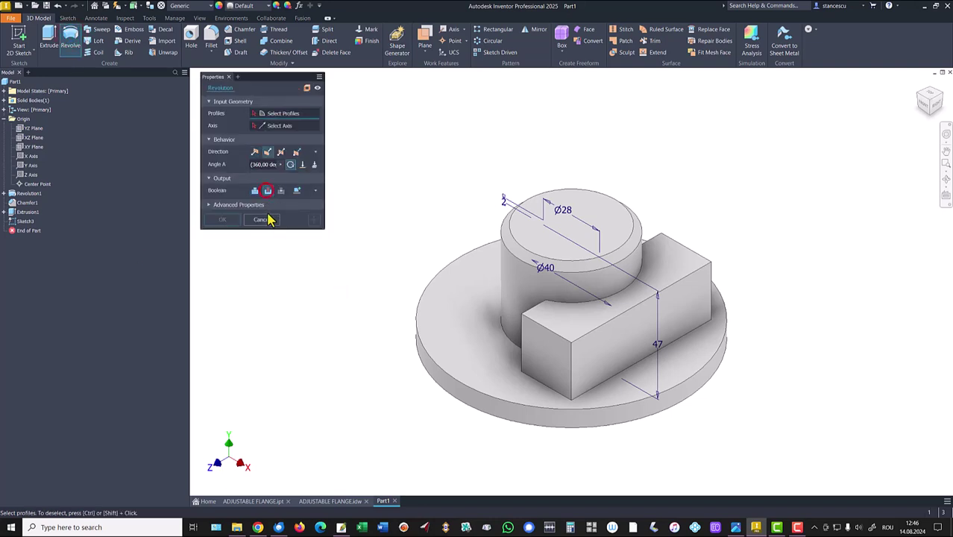
click(276, 114)
shift+middle_drag(334, 170, 598, 357)
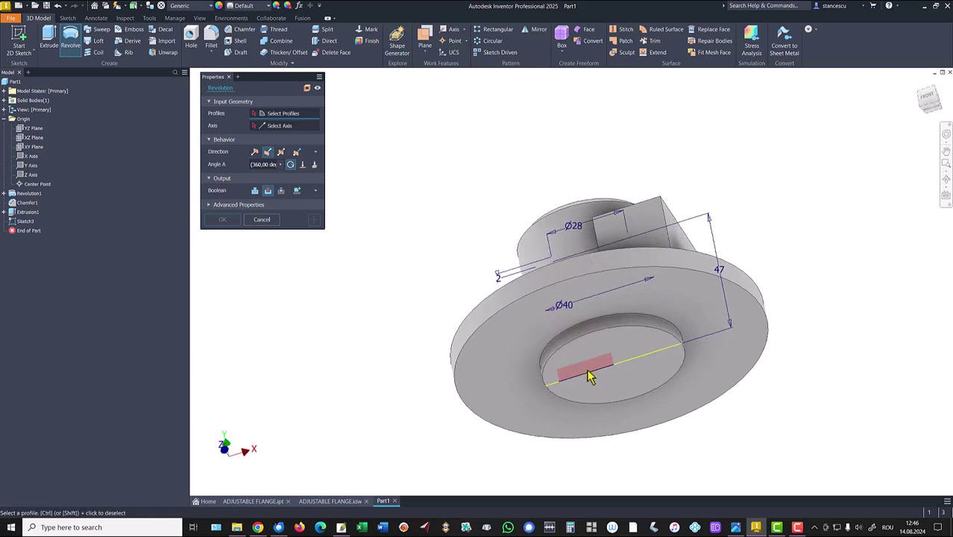
click(588, 365)
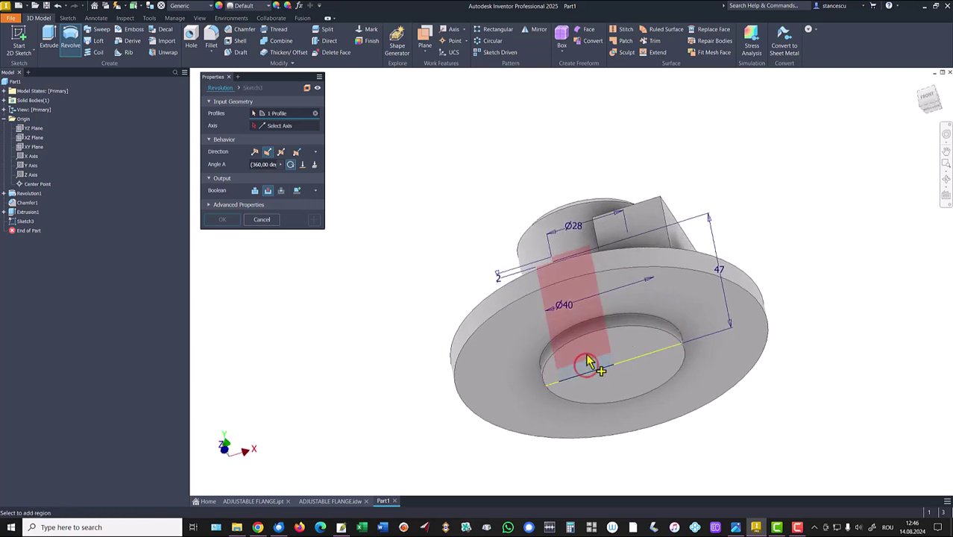
click(588, 362)
shift+middle_drag(536, 362, 366, 258)
shift+middle_drag(508, 392, 572, 376)
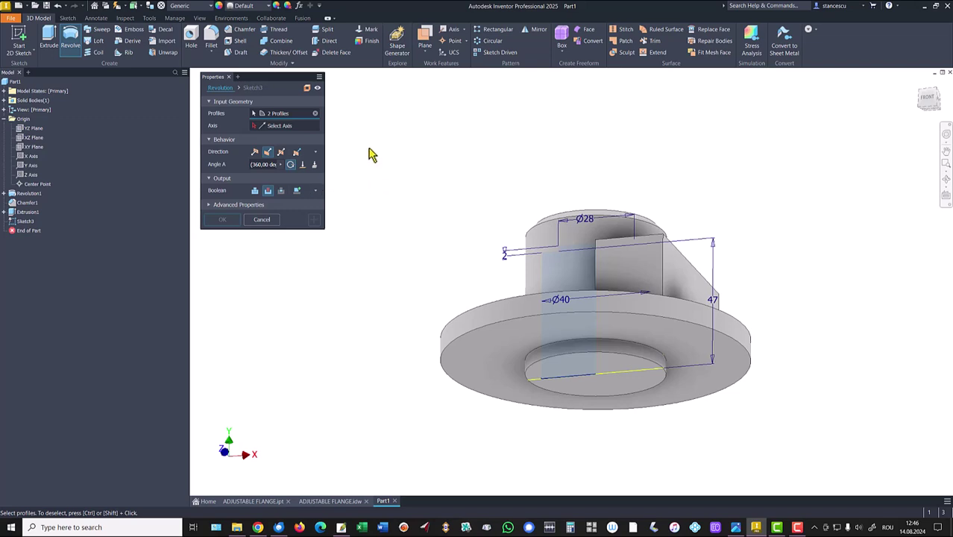
click(267, 126)
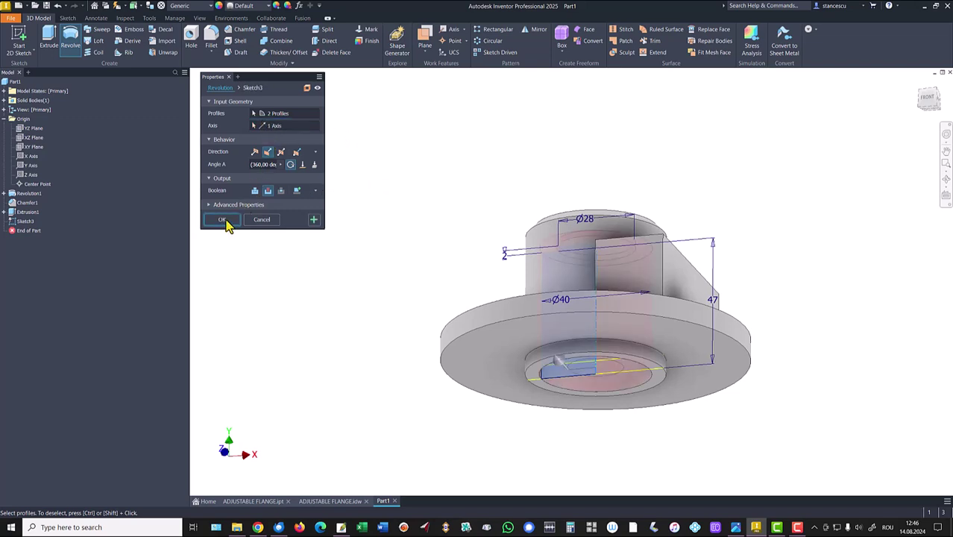
click(224, 220)
Check the inner corner in the drawing and fillet the 40 mm bore's inner end edge with a 2 mm radius.
shift+middle_drag(476, 428, 340, 297)
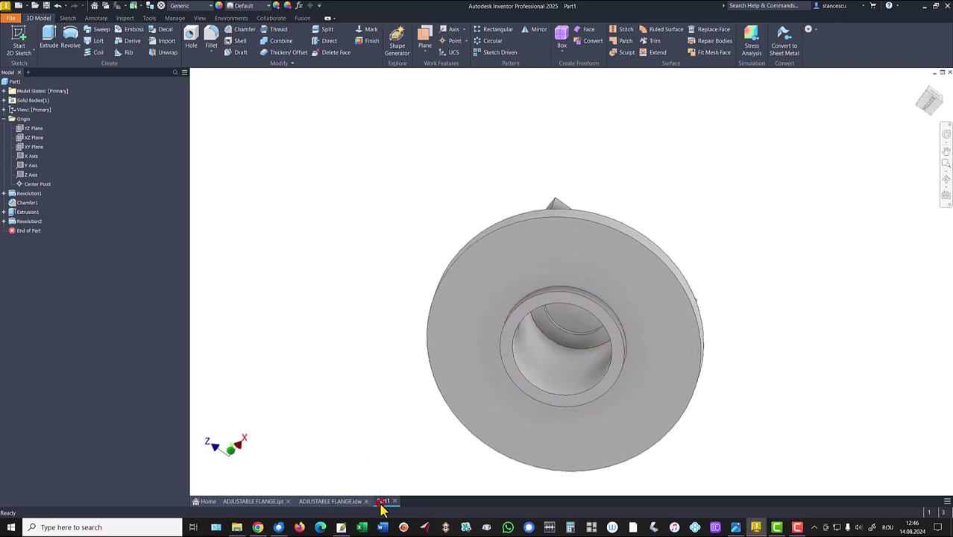
click(351, 501)
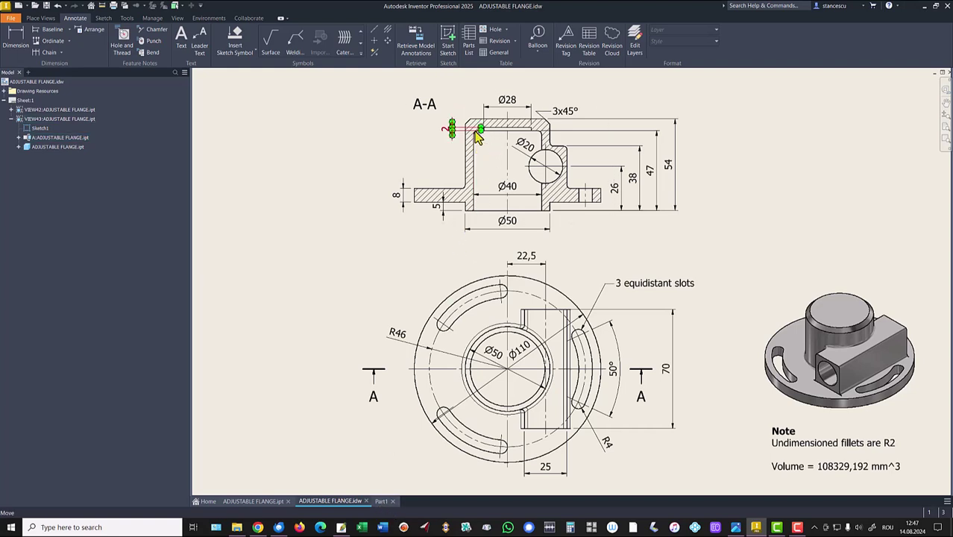
click(381, 501)
click(543, 337)
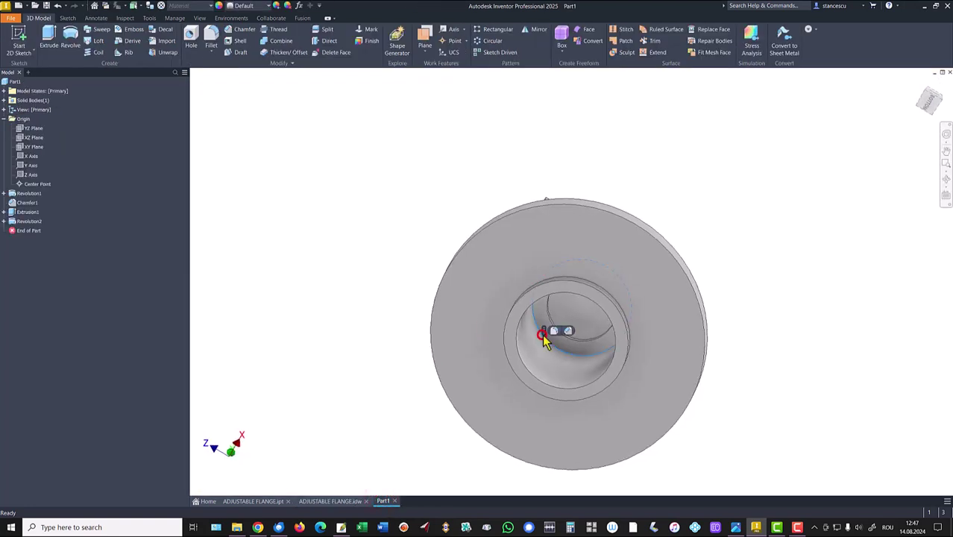
click(555, 331)
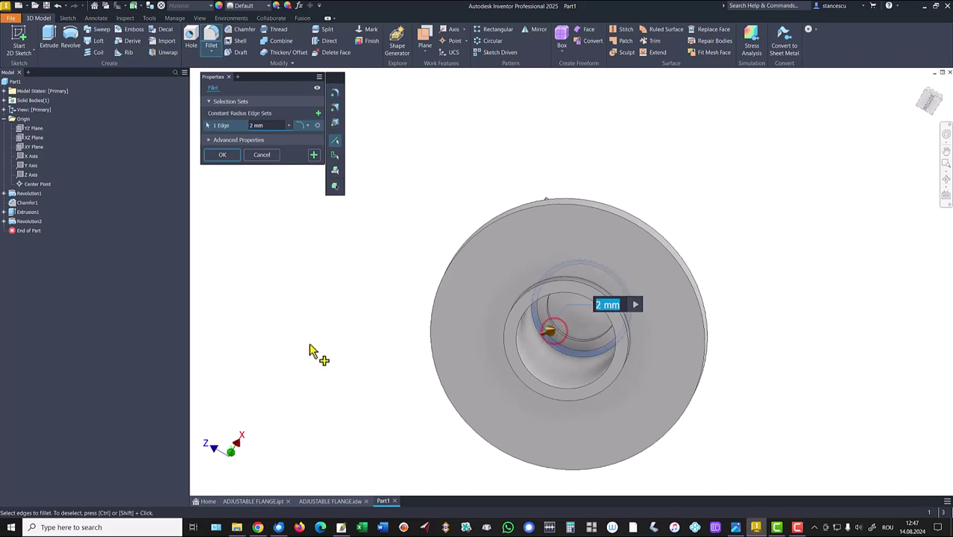
click(221, 155)
Review the slot dimensions in the drawing and start a new sketch on the upper face of the round base flange.
key(F6)
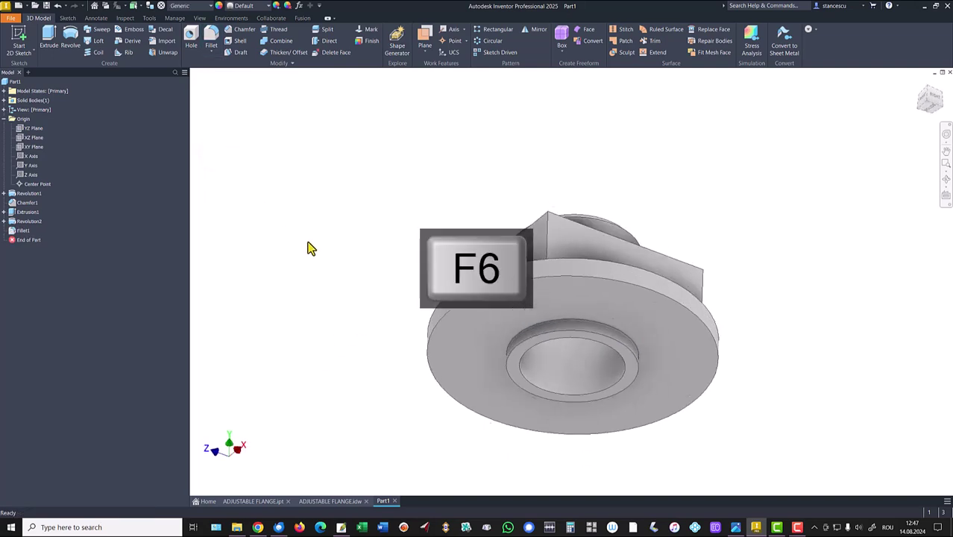
click(330, 501)
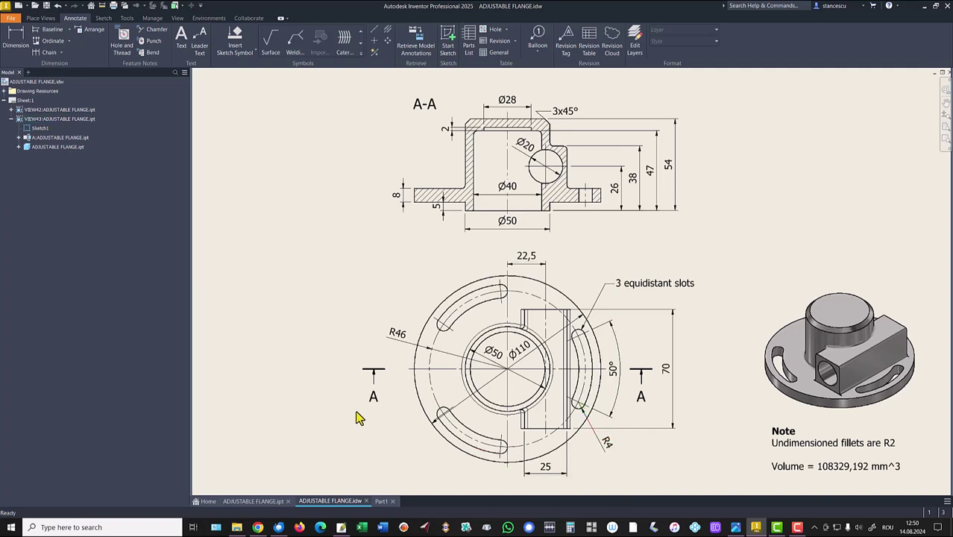
click(380, 501)
click(471, 367)
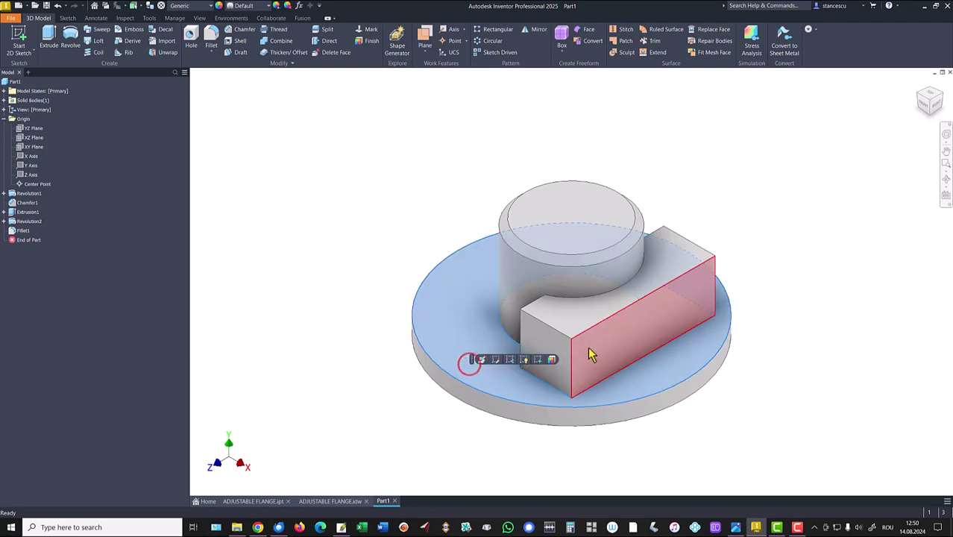
click(539, 360)
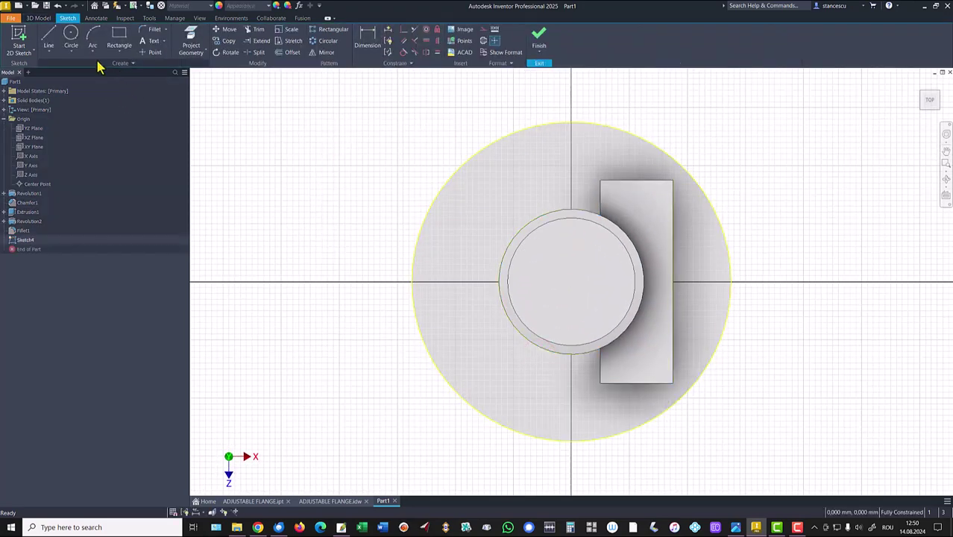
Sketch a three-point arc slot between the rectangular block and the flange rim, with a 46 mm center arc radius and a width of 4*2 mm.
click(119, 53)
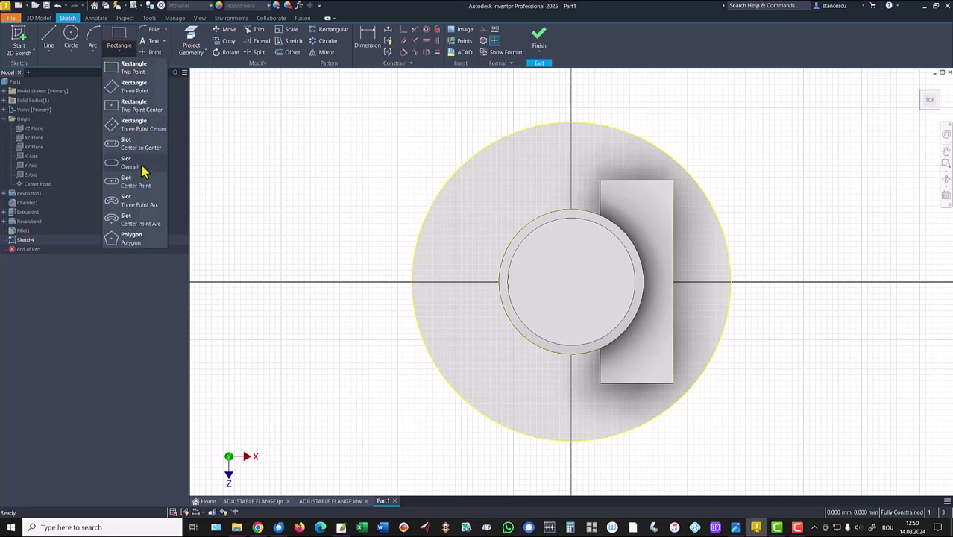
click(133, 207)
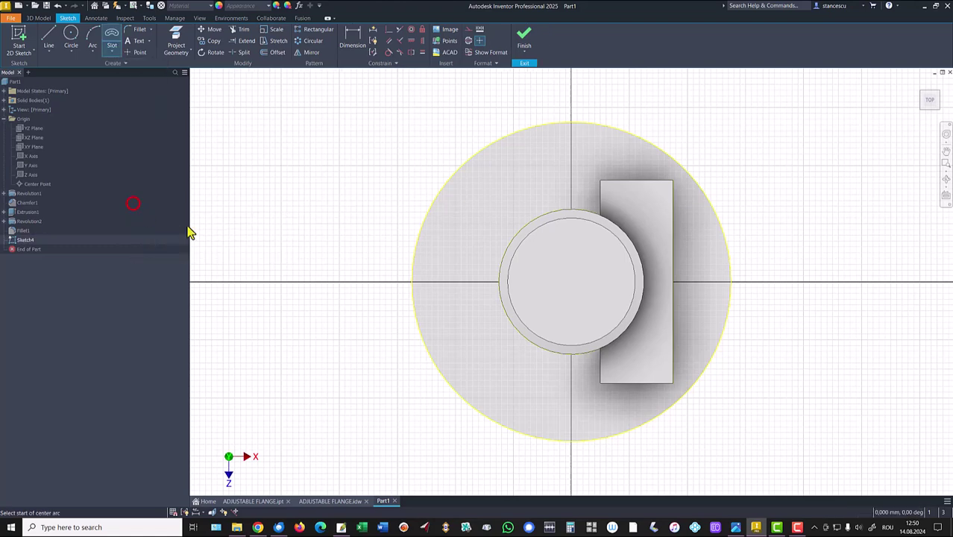
click(692, 329)
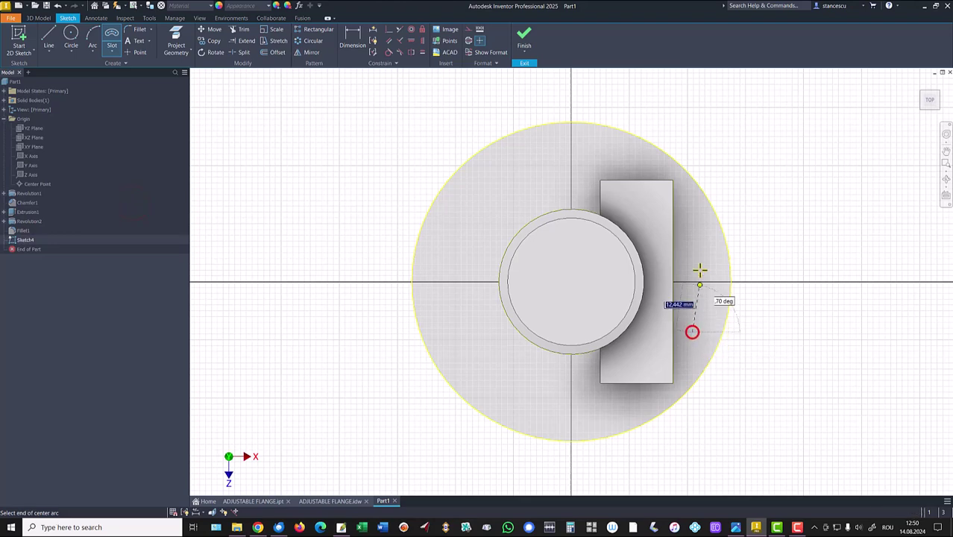
click(689, 207)
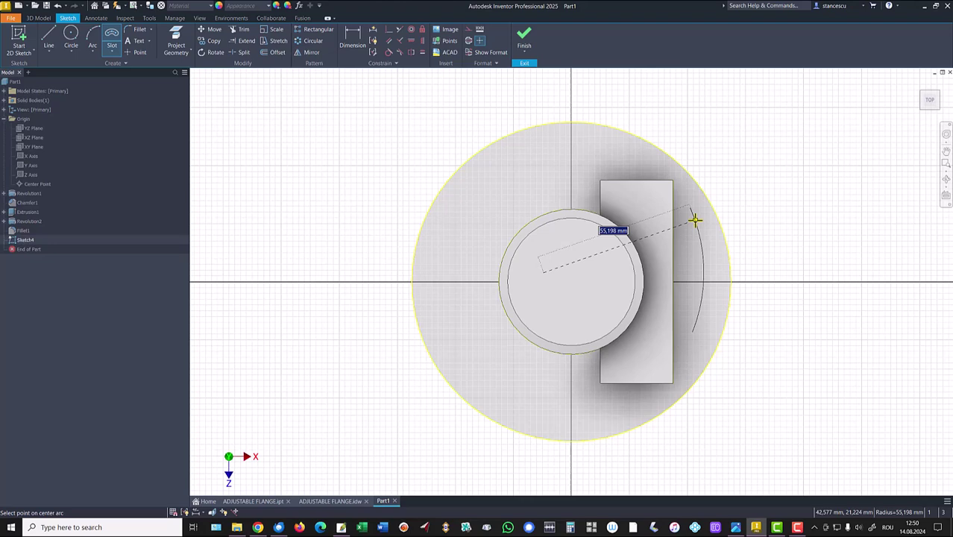
text(46)
key(Return)
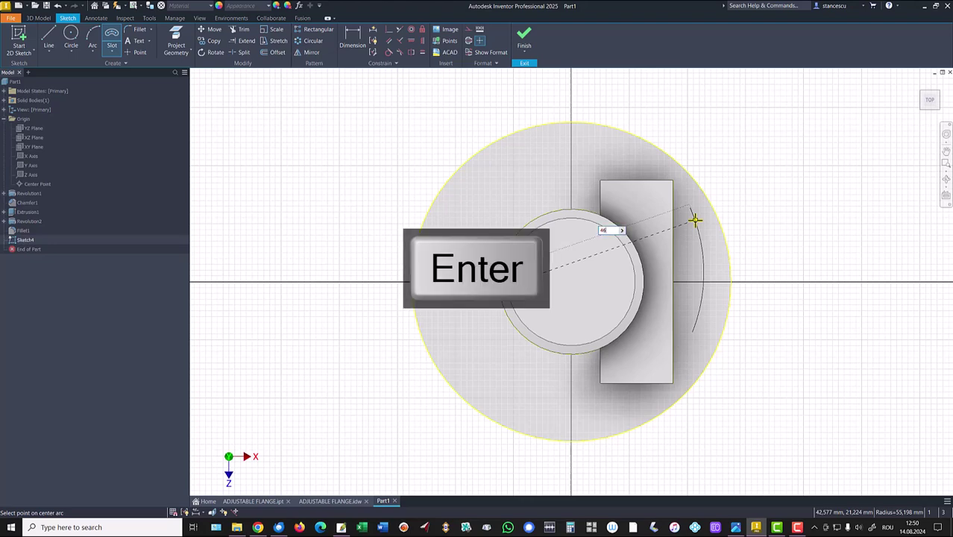
click(695, 220)
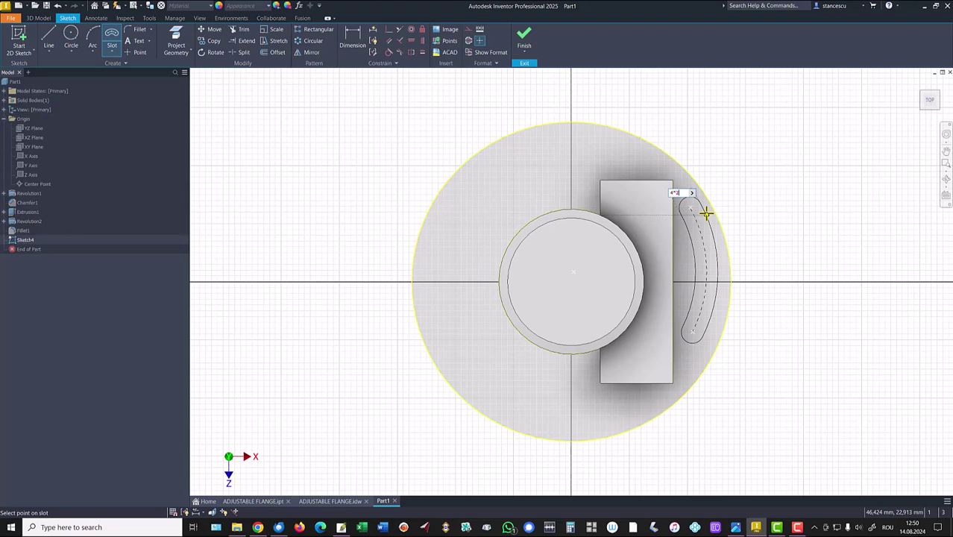
text(4*2)
key(Return)
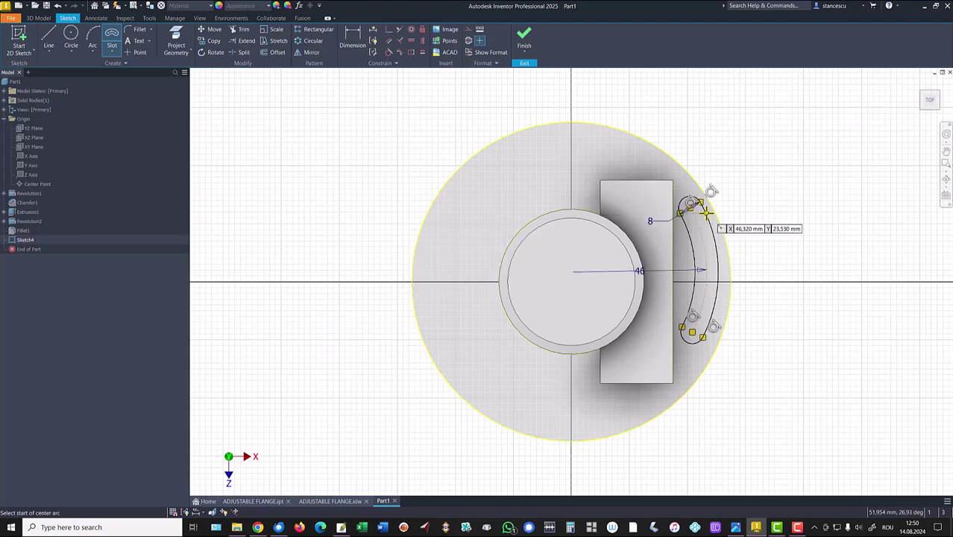
Slice the graphics and make the slot's arc center coincident with the sketch origin.
key(F7)
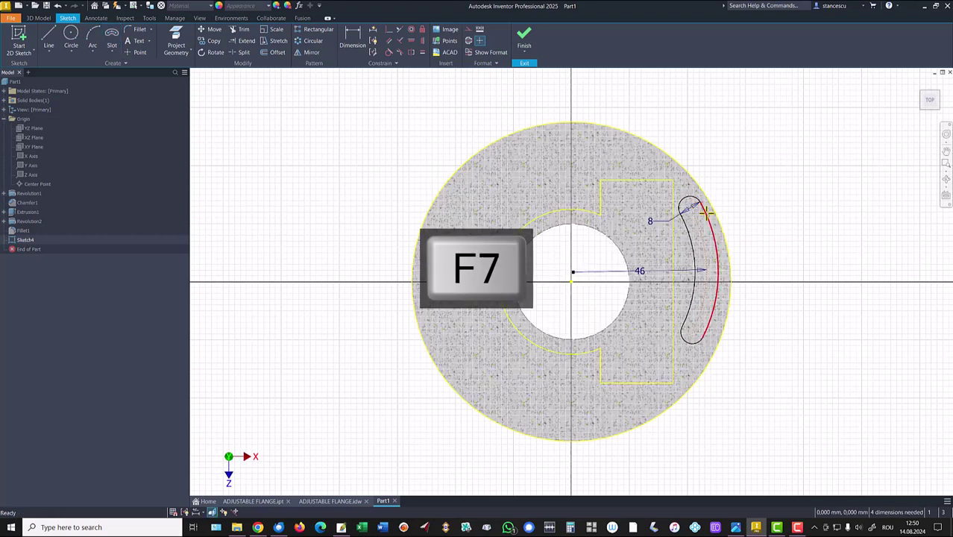
click(389, 29)
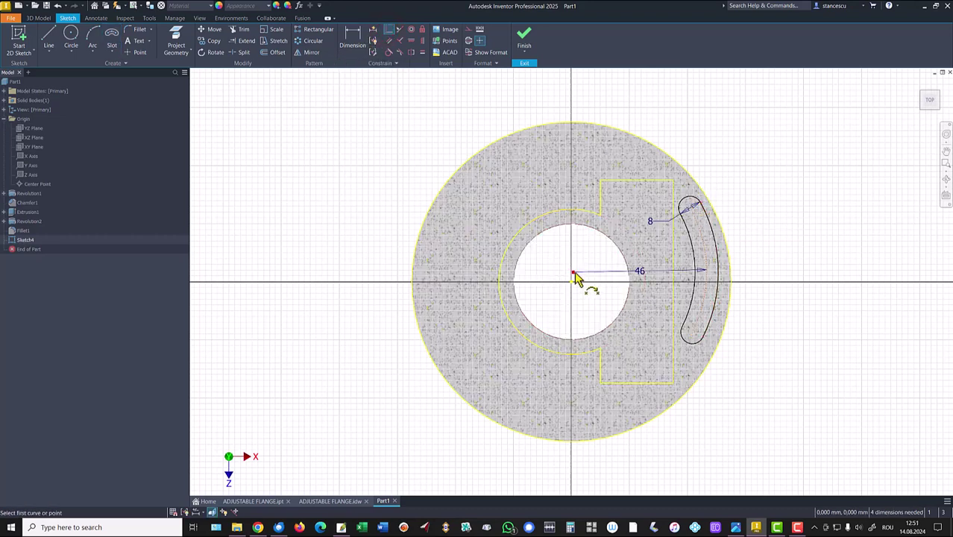
click(572, 273)
click(570, 281)
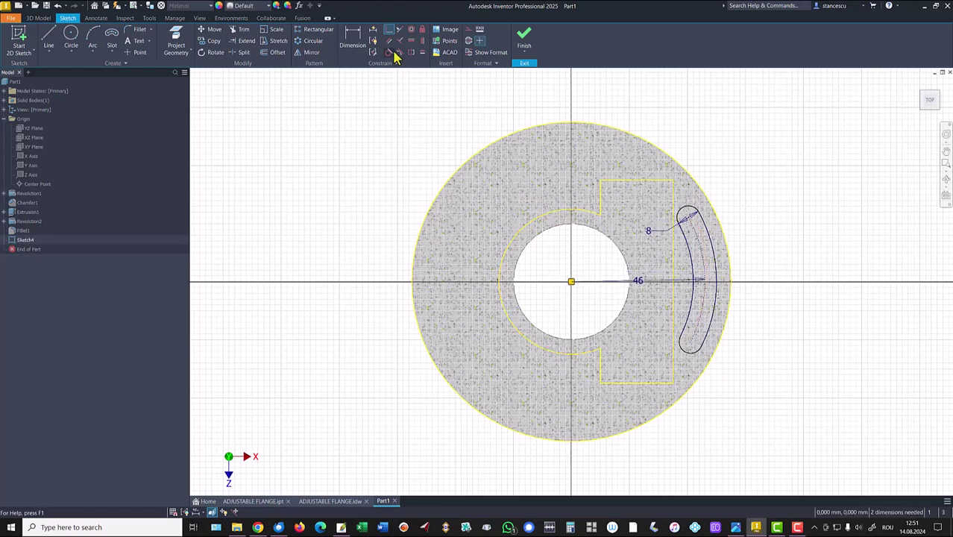
Align the slot's two end centers vertically and shorten the slot slightly by moving its lower end center.
click(421, 41)
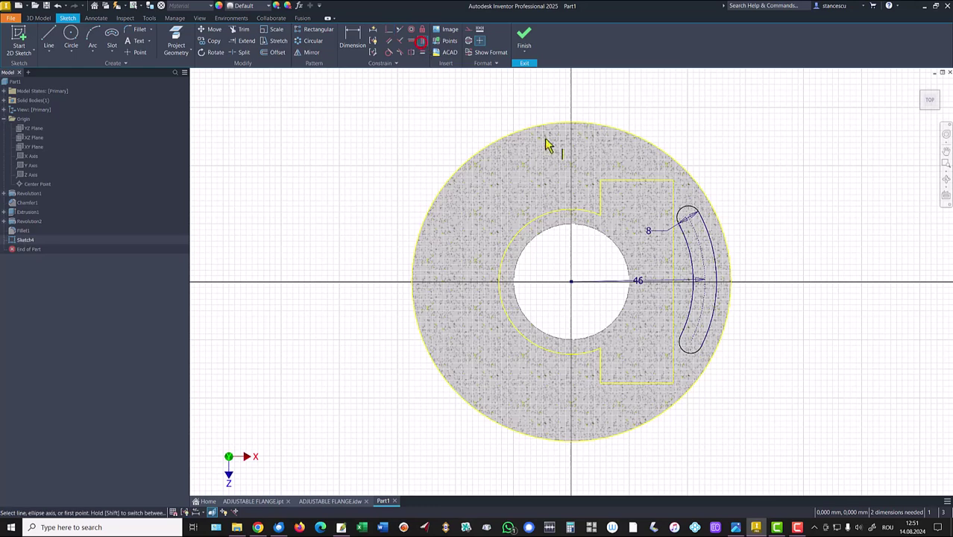
click(689, 217)
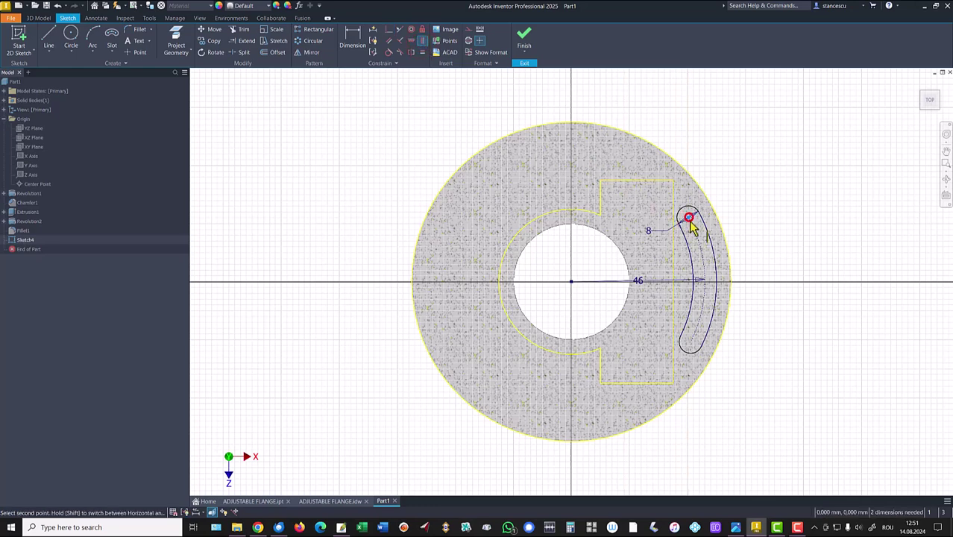
click(691, 345)
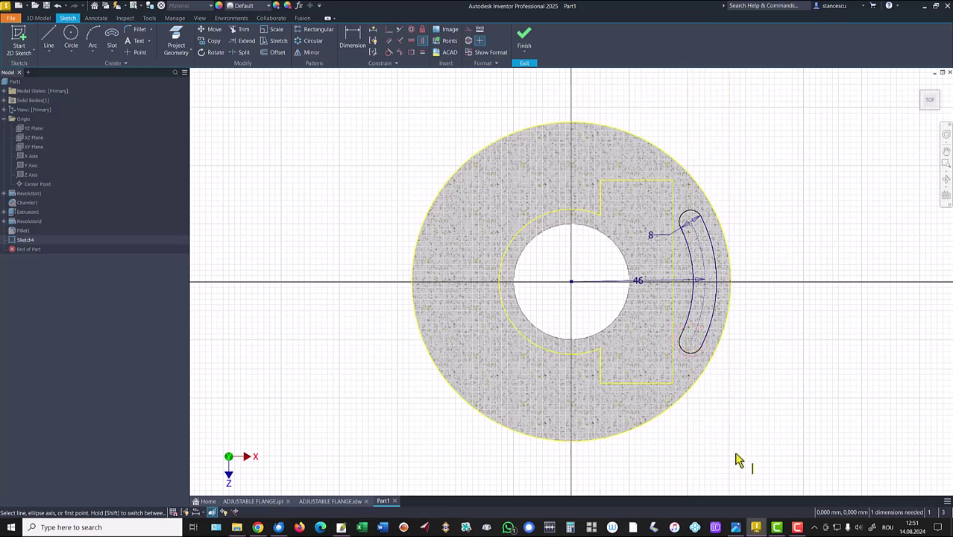
key(Escape)
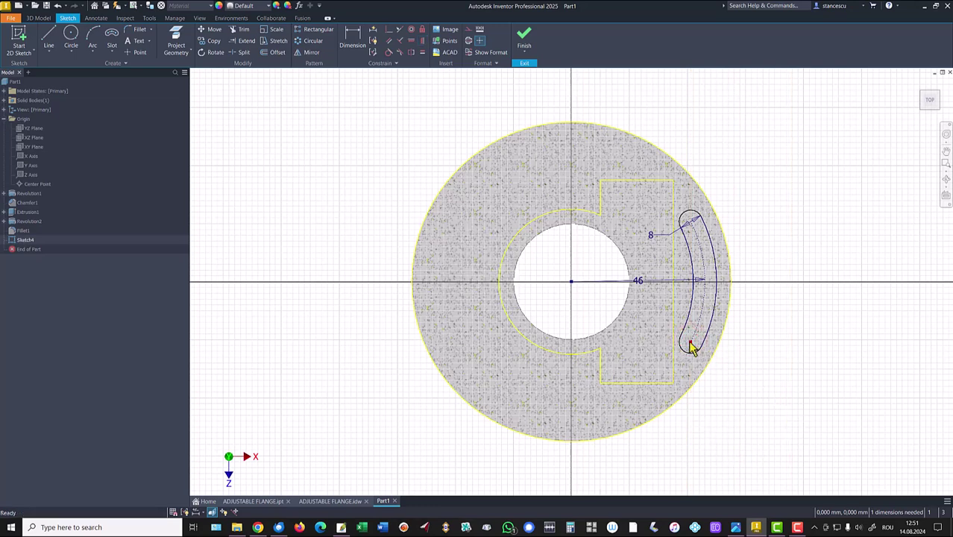
mouse_move(691, 346)
mouse_down()
mouse_move(676, 377)
mouse_move(696, 326)
mouse_move(690, 349)
mouse_move(691, 340)
mouse_up()
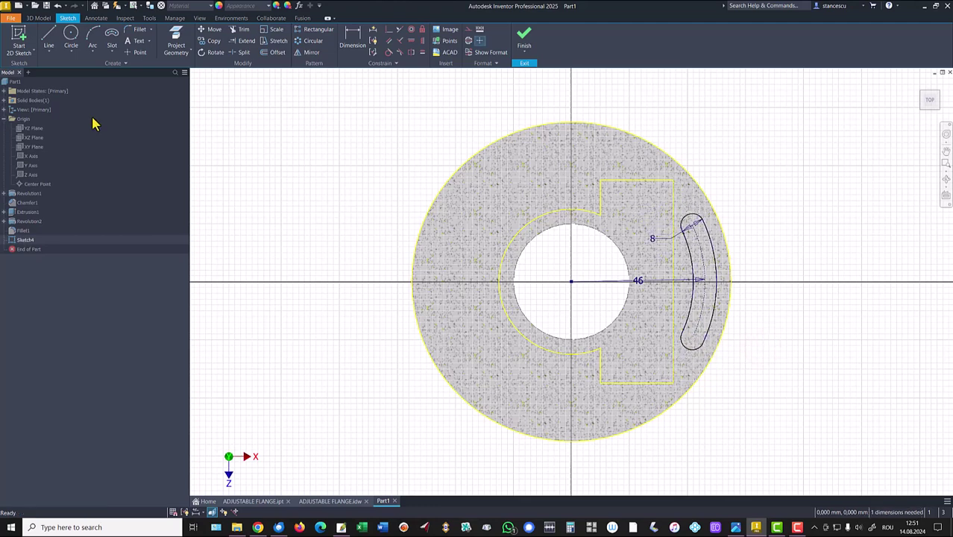
Draw two lines connecting the slot's upper and lower end centers to the sketch origin.
click(47, 37)
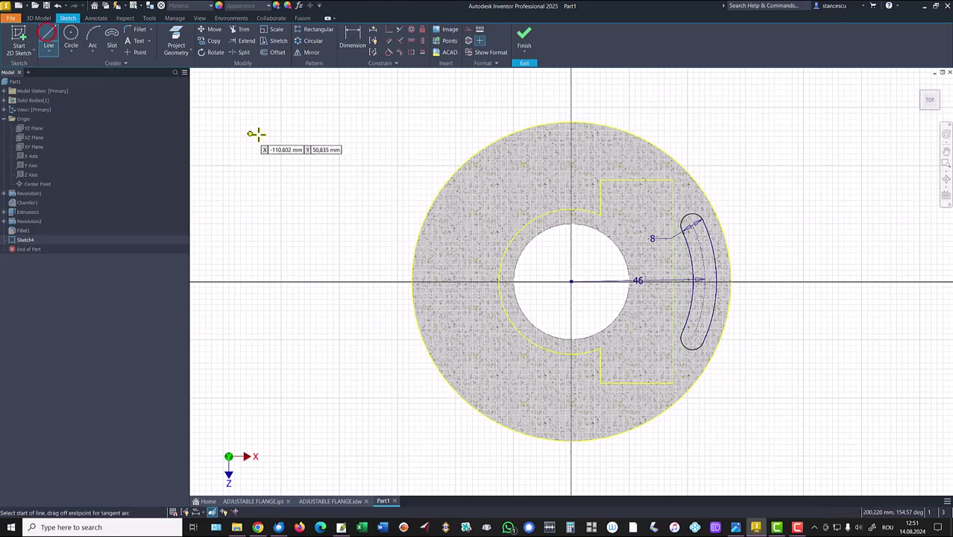
click(693, 225)
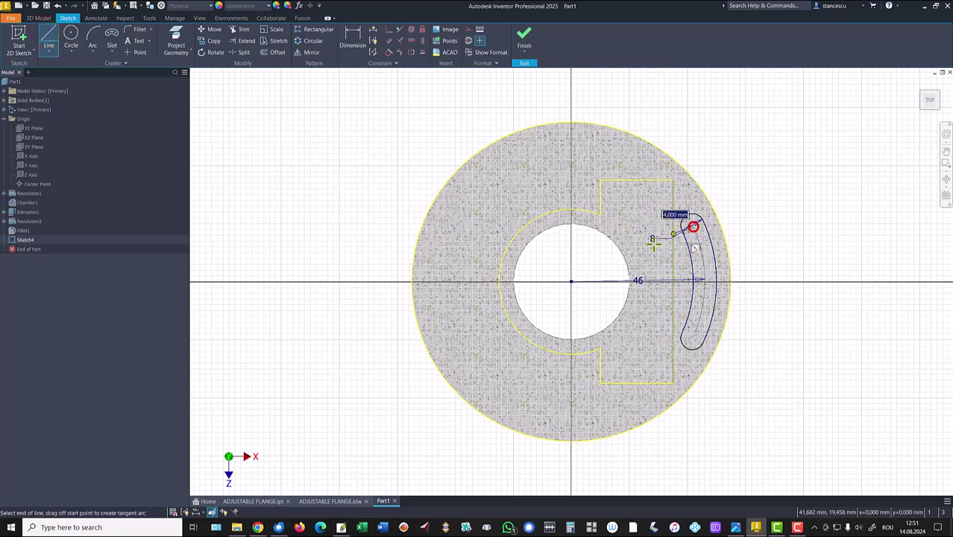
click(570, 282)
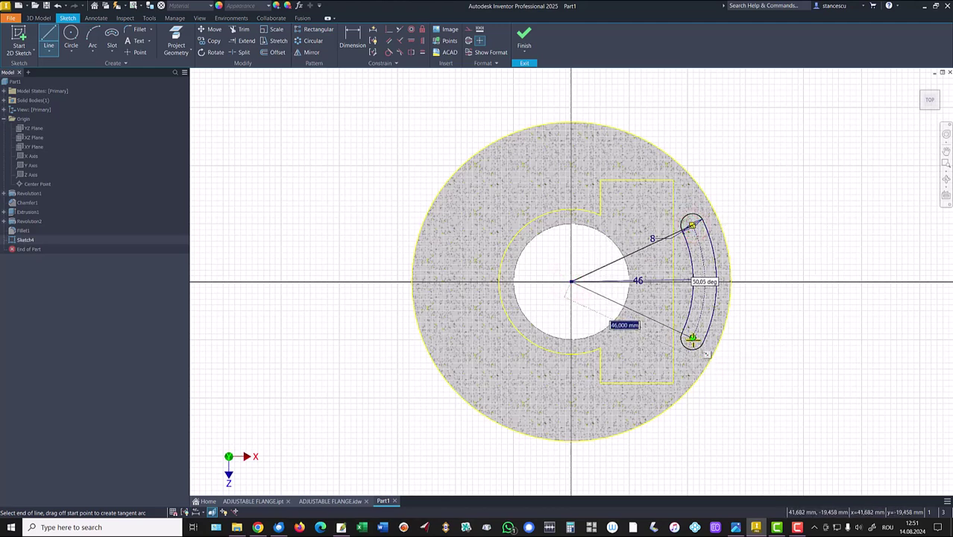
click(692, 339)
key(Escape)
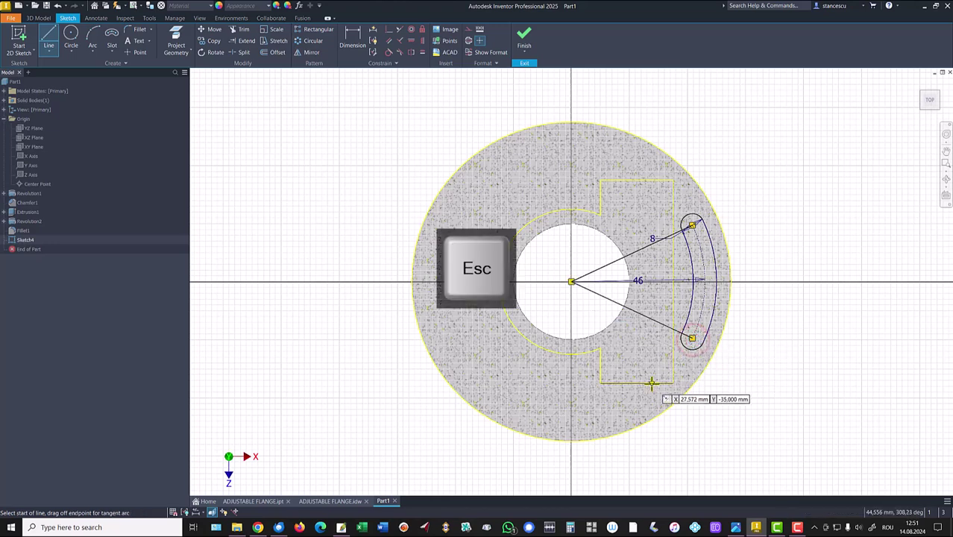
Dimension the angle between the two lines running from the origin to the slot's end centers as 50 degrees.
key(d)
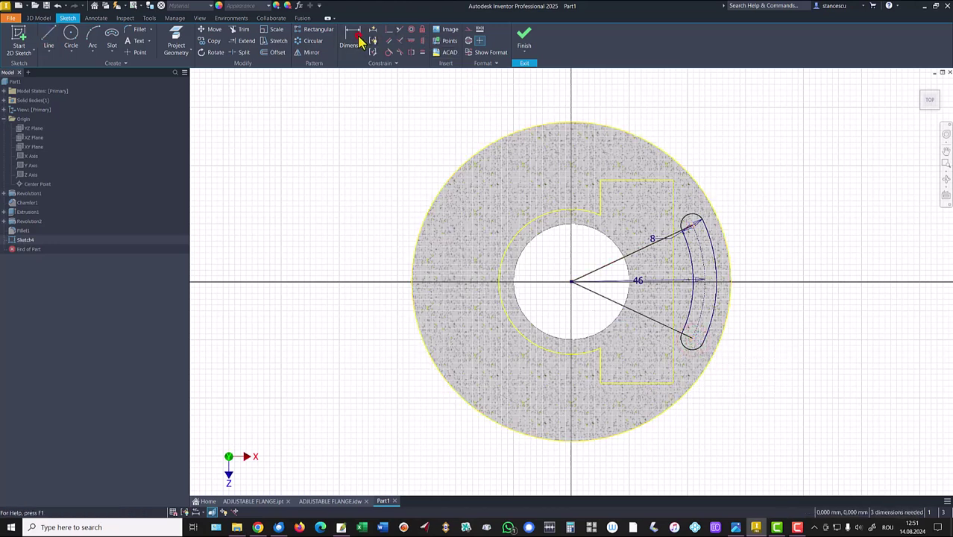
click(635, 252)
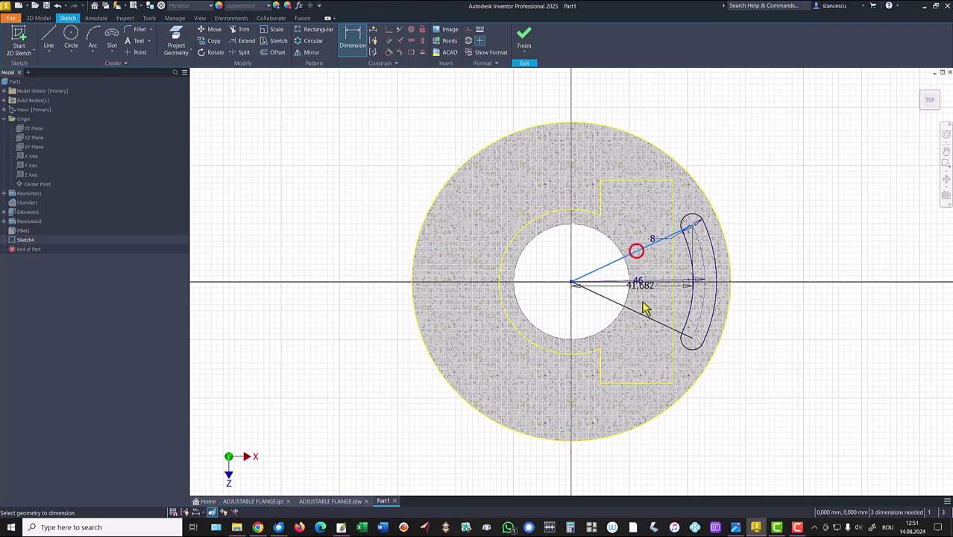
click(643, 315)
click(799, 275)
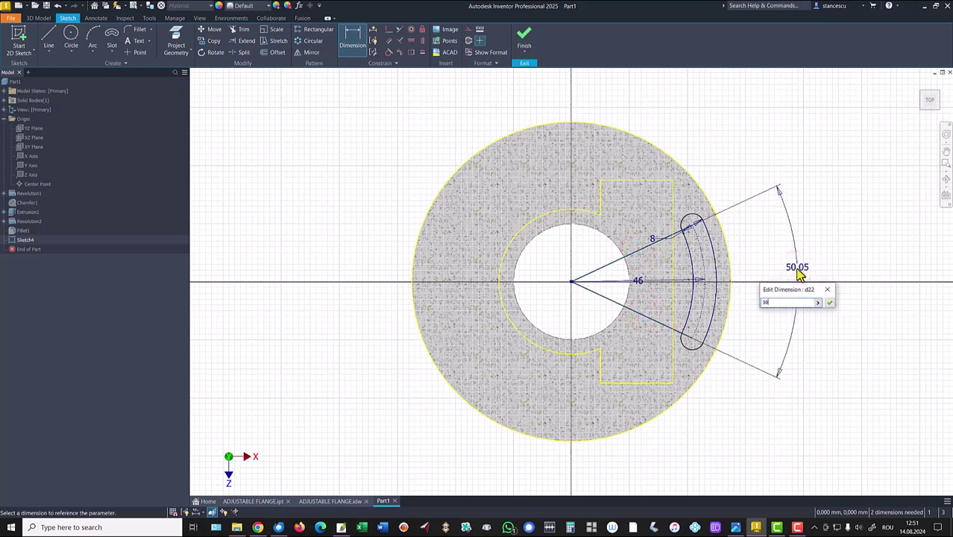
text(50)
key(Return)
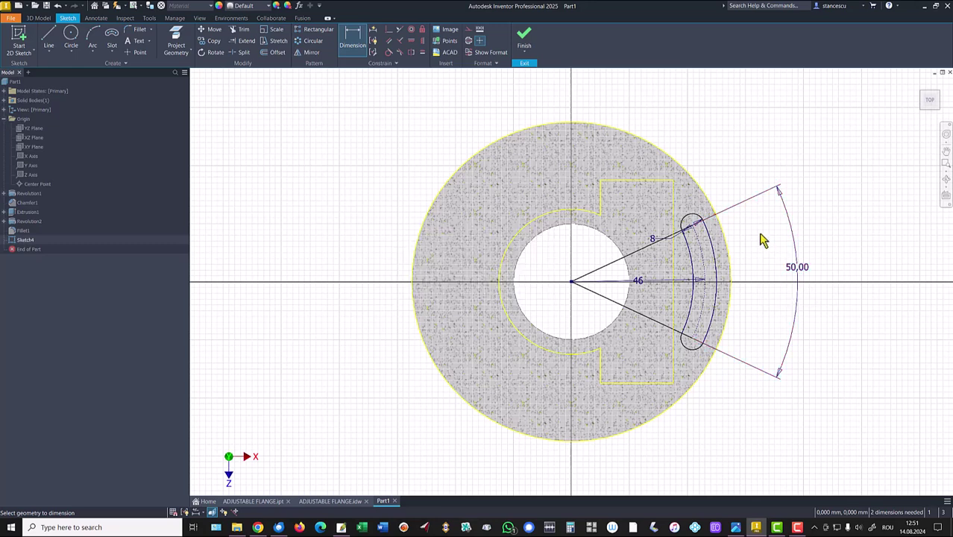
key(Escape)
Convert the two lines joining the slot's end centers to the origin into construction geometry.
click(595, 252)
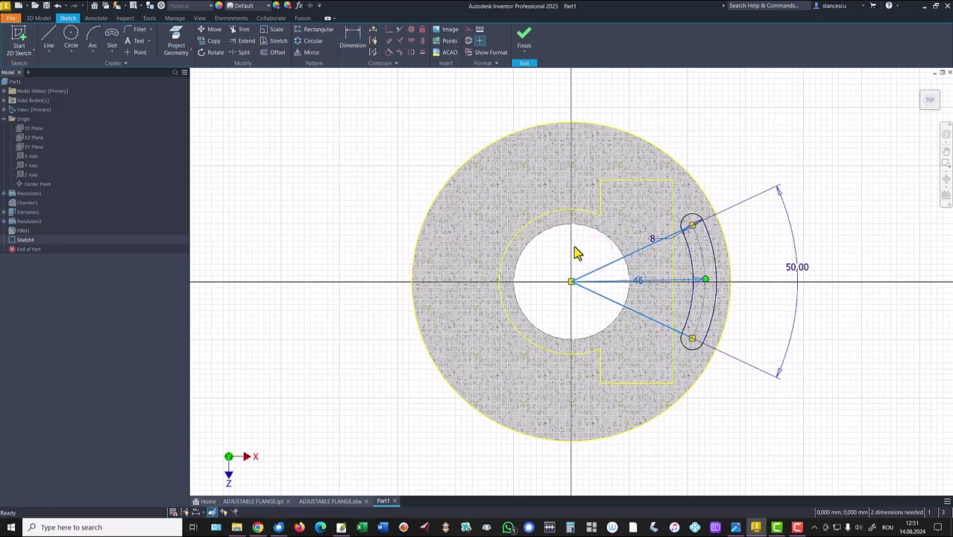
click(479, 40)
right_click(483, 86)
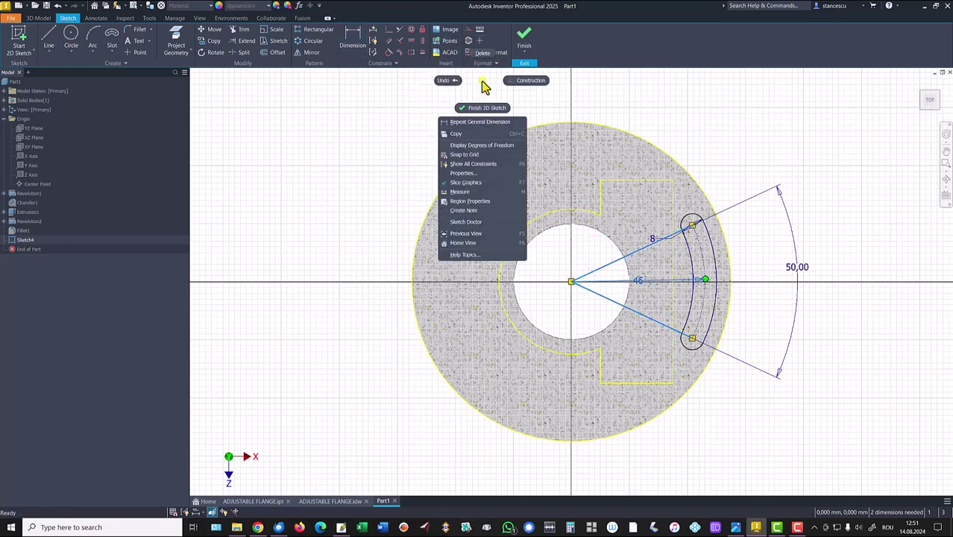
click(532, 82)
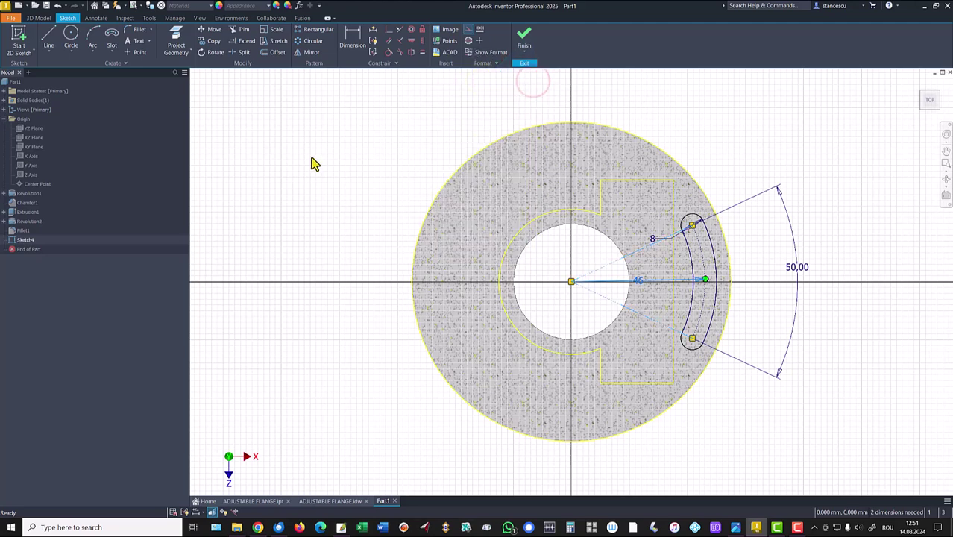
Delete the projected upper edge of the rectangular block from the slot sketch and finish the sketch.
click(647, 181)
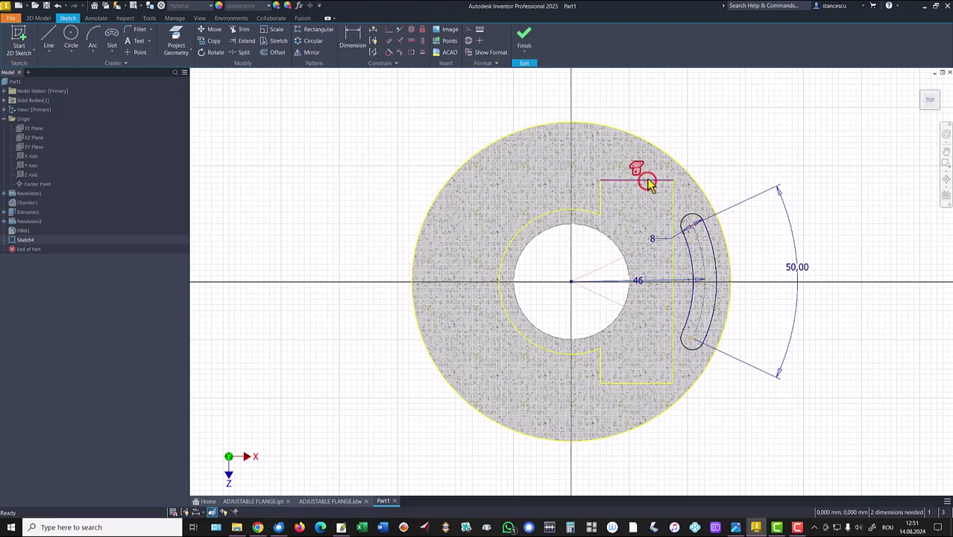
key(Delete)
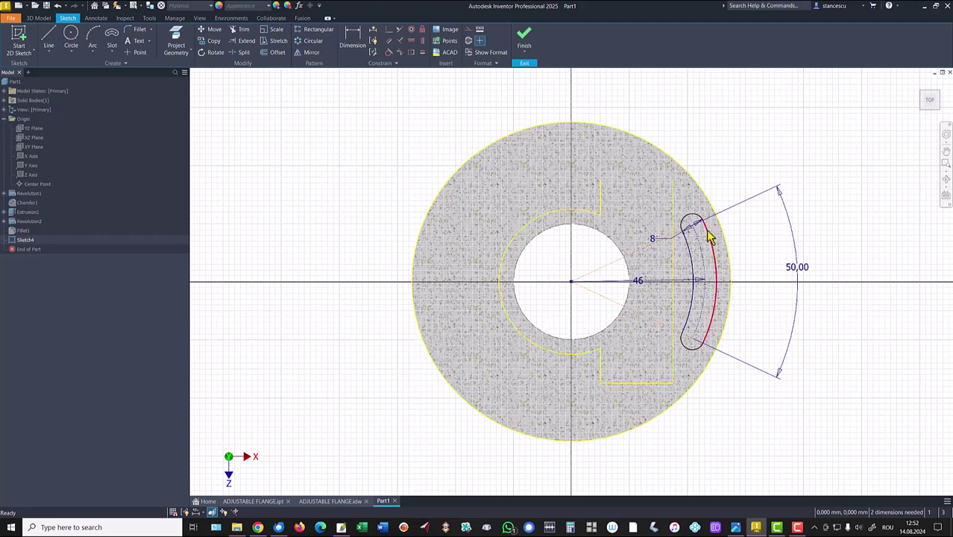
click(524, 38)
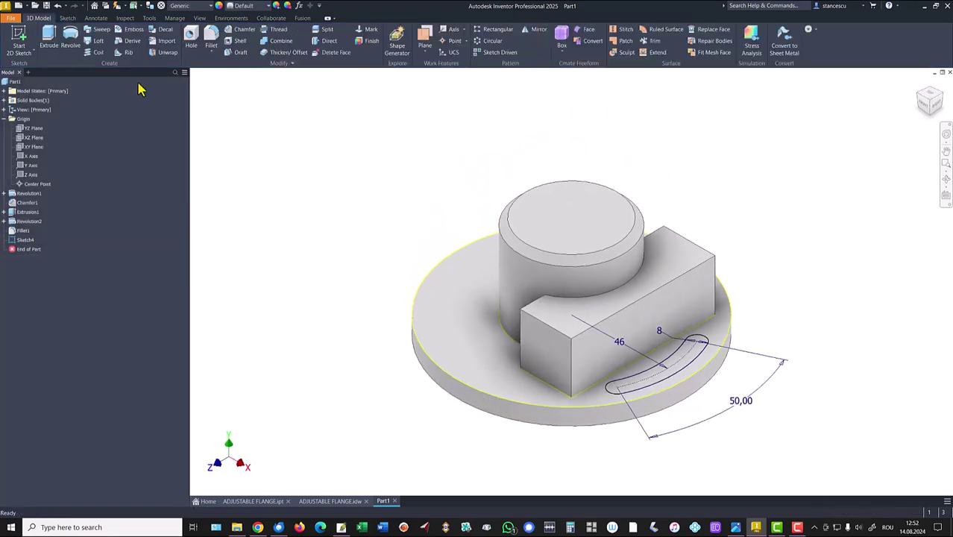
Extrude the arc slot profile as a cut through all of the flange.
click(46, 36)
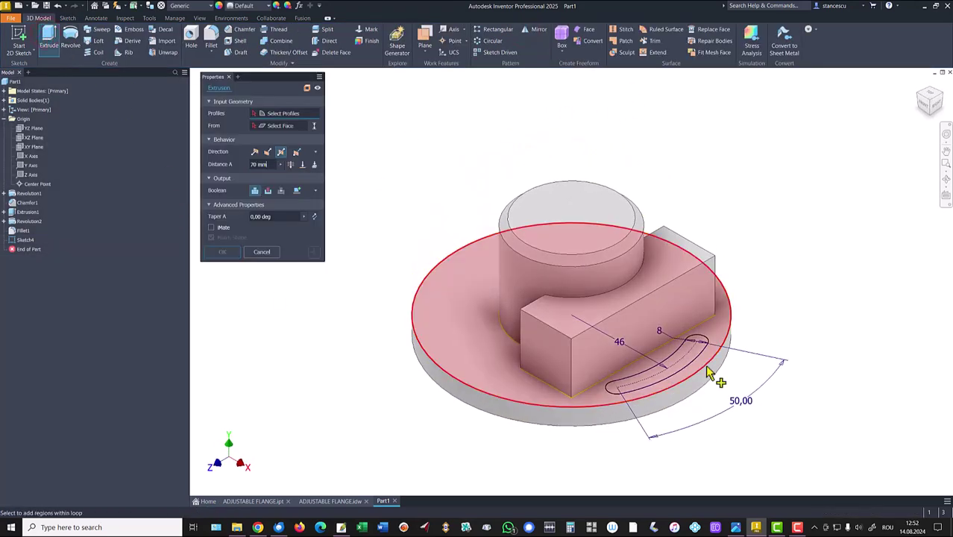
click(687, 357)
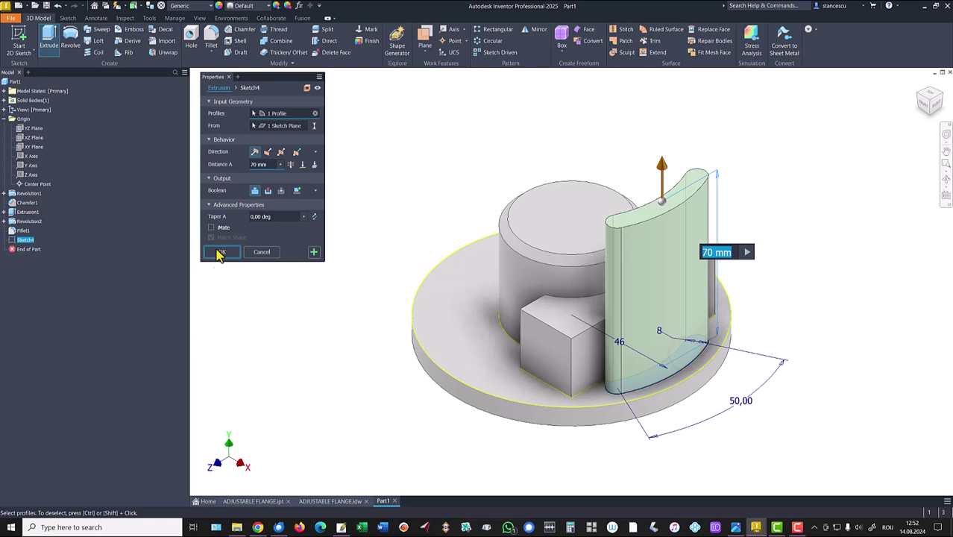
click(268, 191)
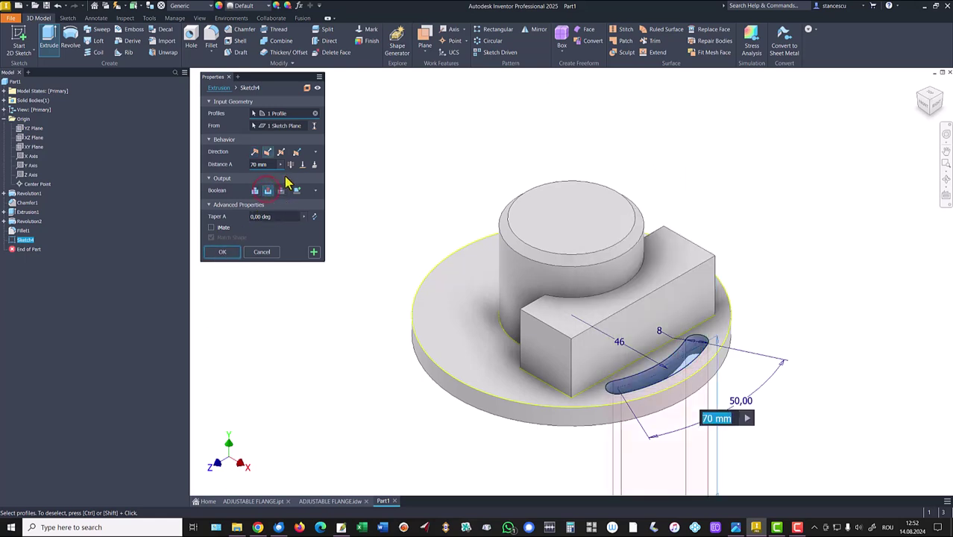
click(290, 165)
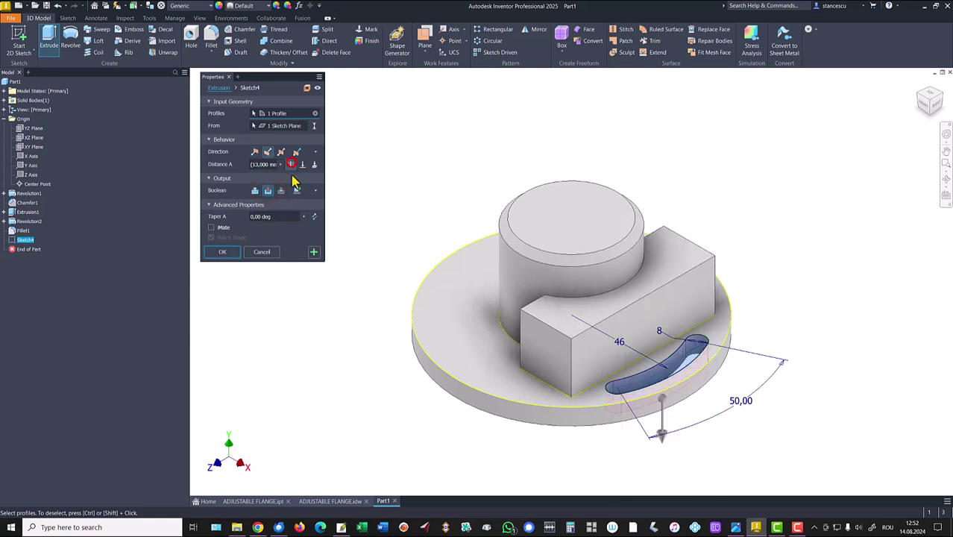
click(222, 252)
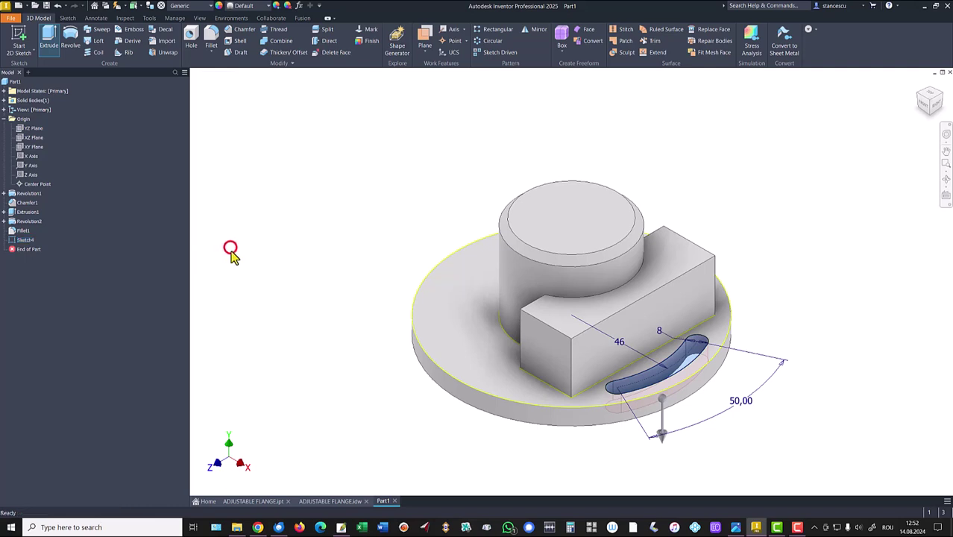
Create a circular pattern of the slot cut around the central cylinder's axis with 3 occurrences over 360 degrees.
click(488, 42)
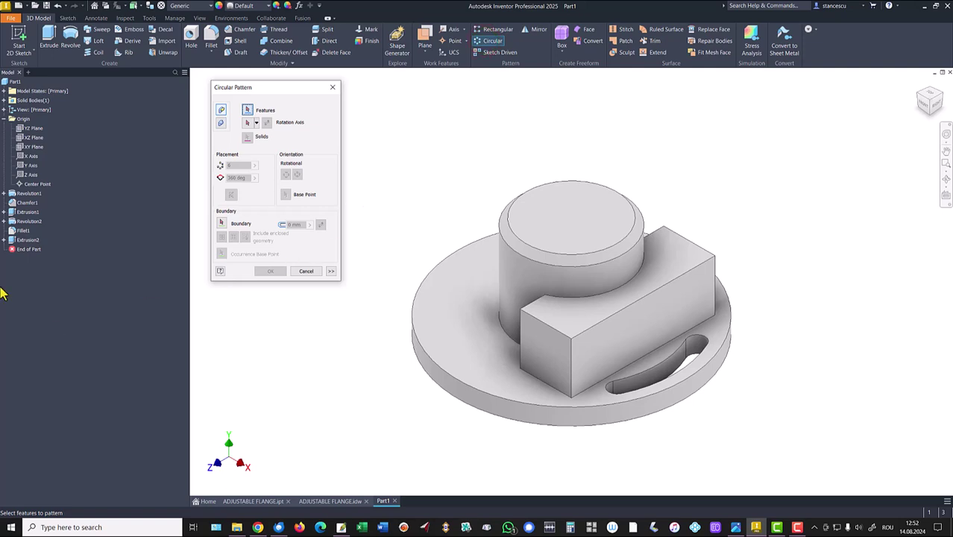
click(23, 240)
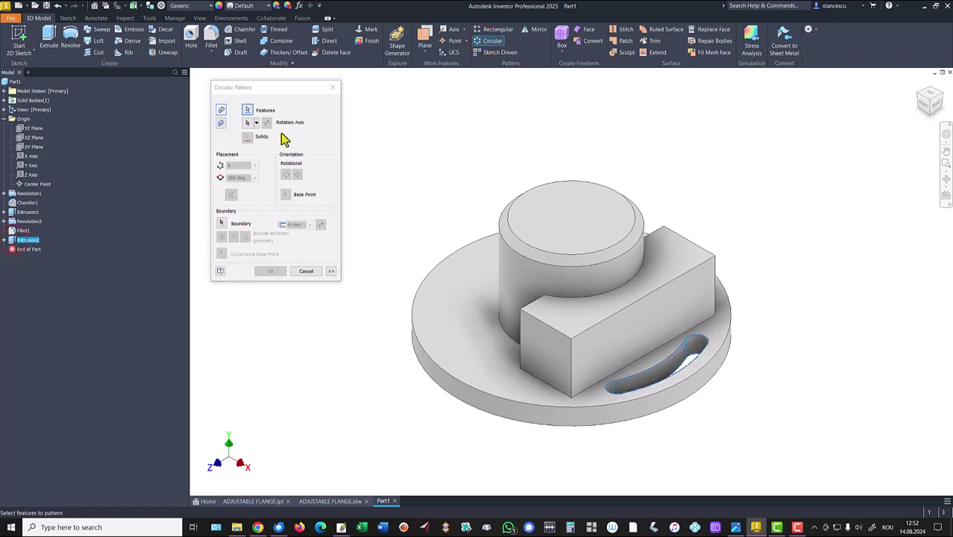
click(249, 125)
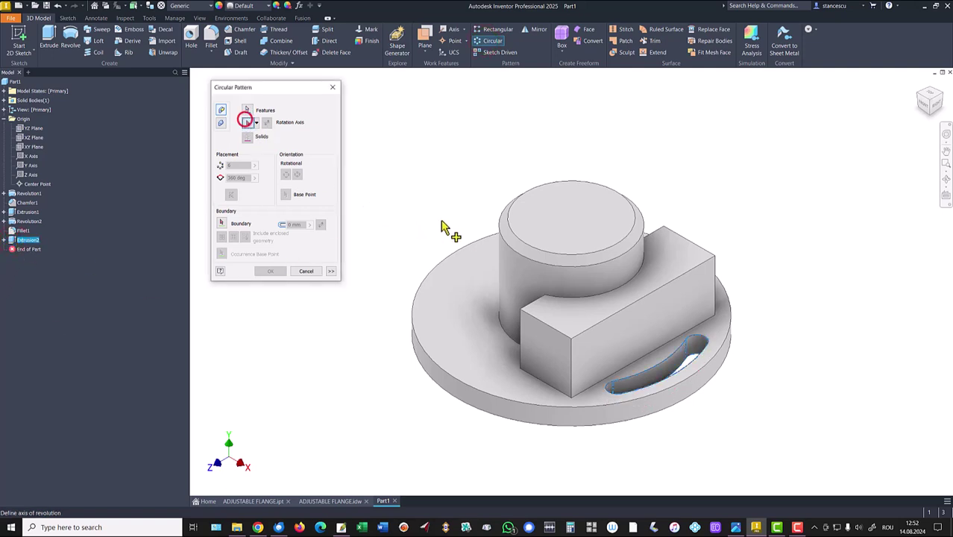
click(499, 267)
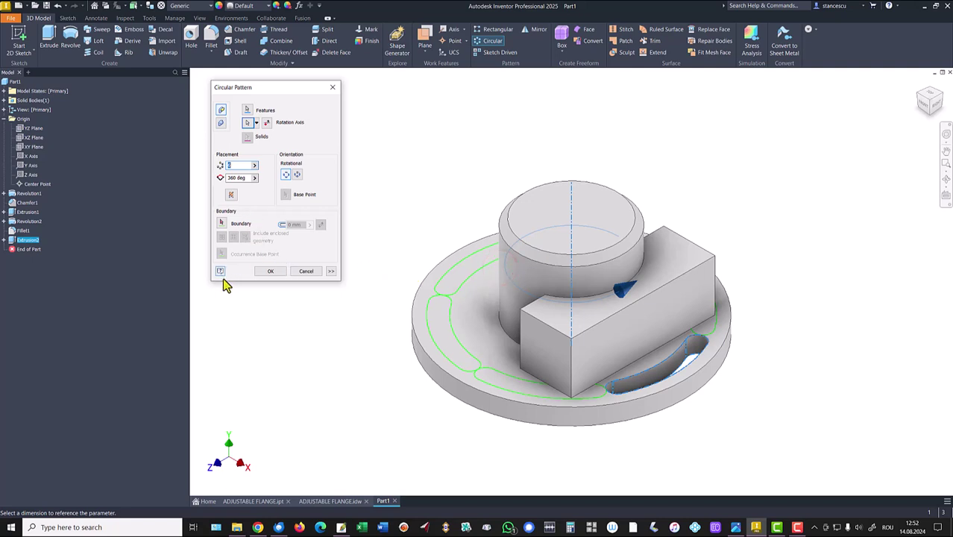
text(3)
click(272, 271)
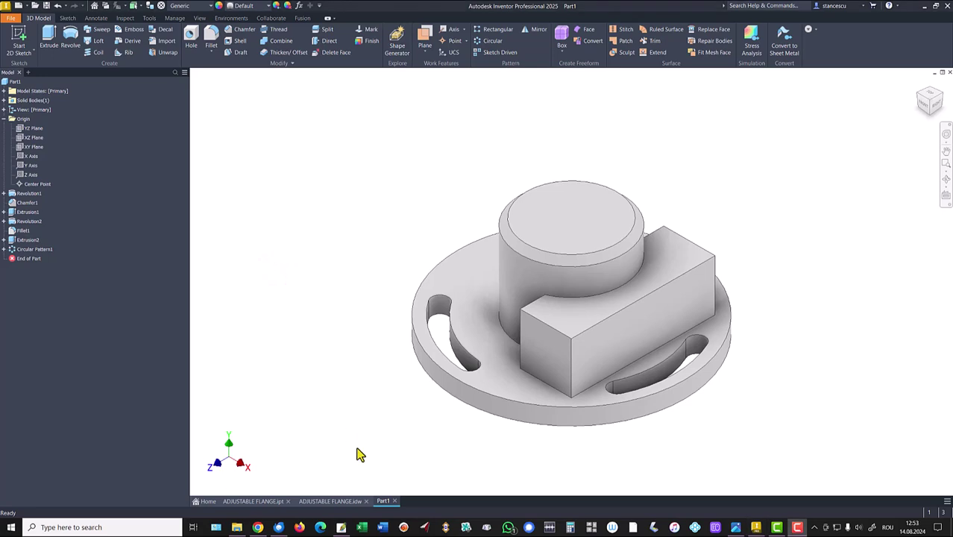
Start a sketch on the rectangular block's front end face and check the cross hole's position in the ADJUSTABLE FLANGE.idw drawing.
click(340, 505)
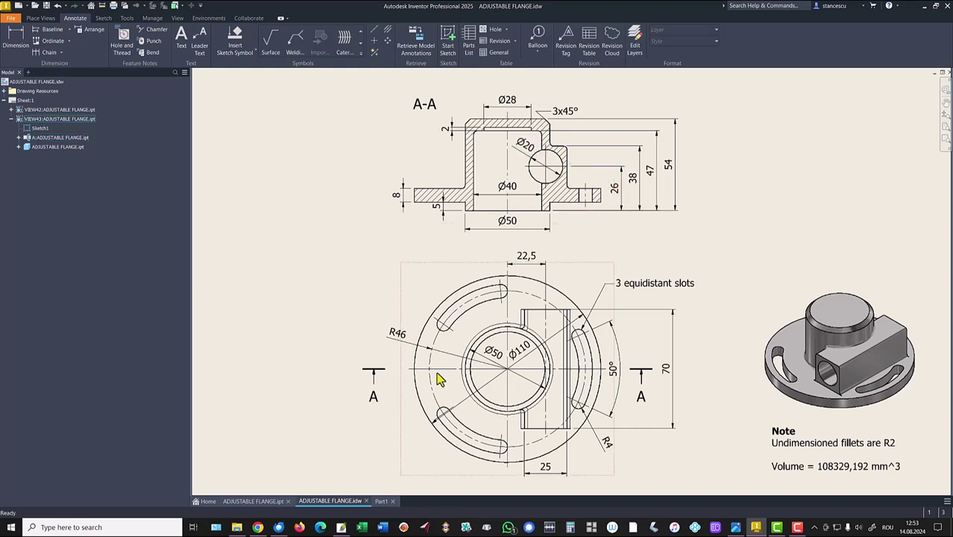
click(381, 501)
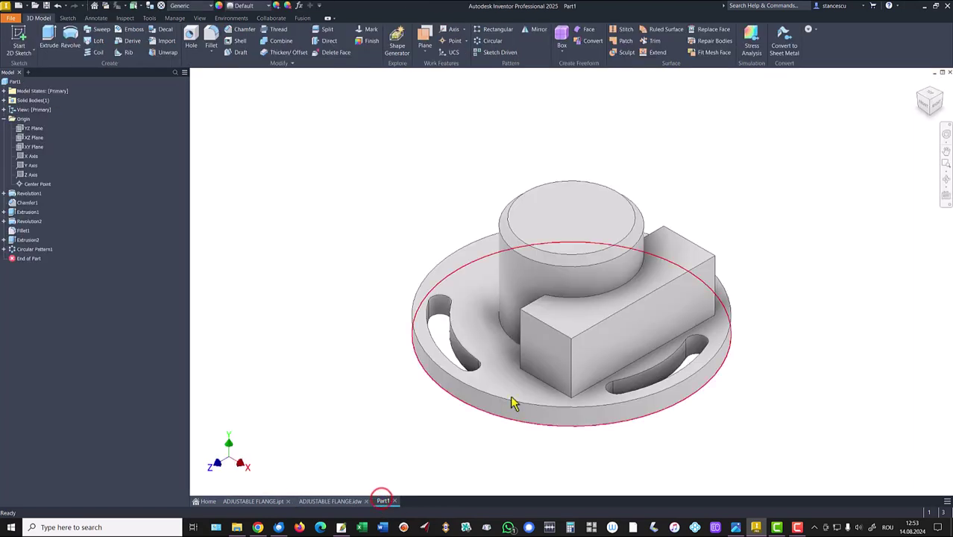
click(558, 364)
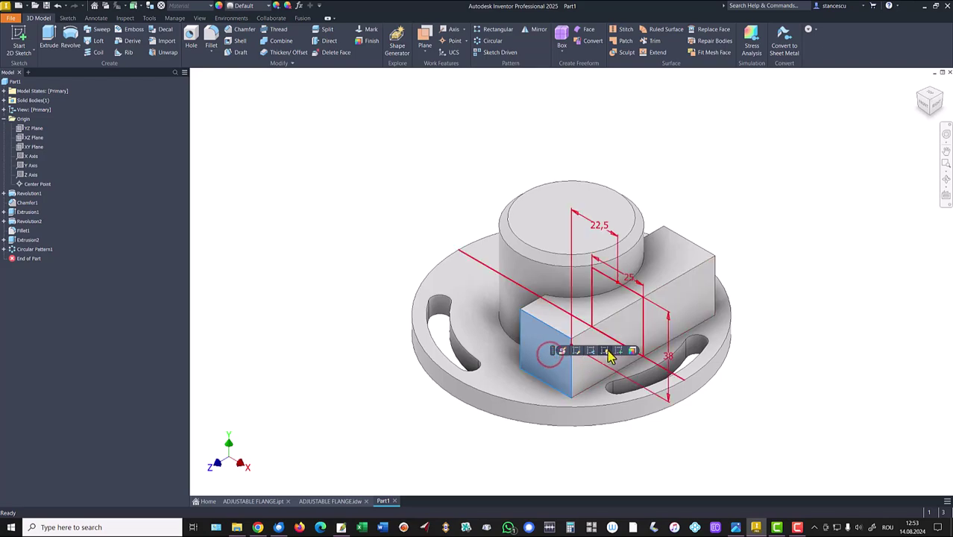
click(616, 352)
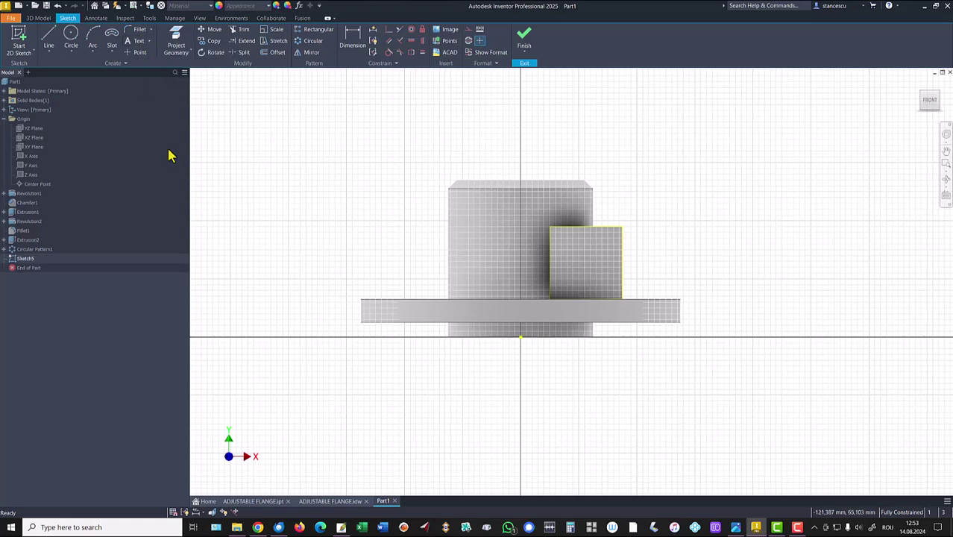
click(330, 500)
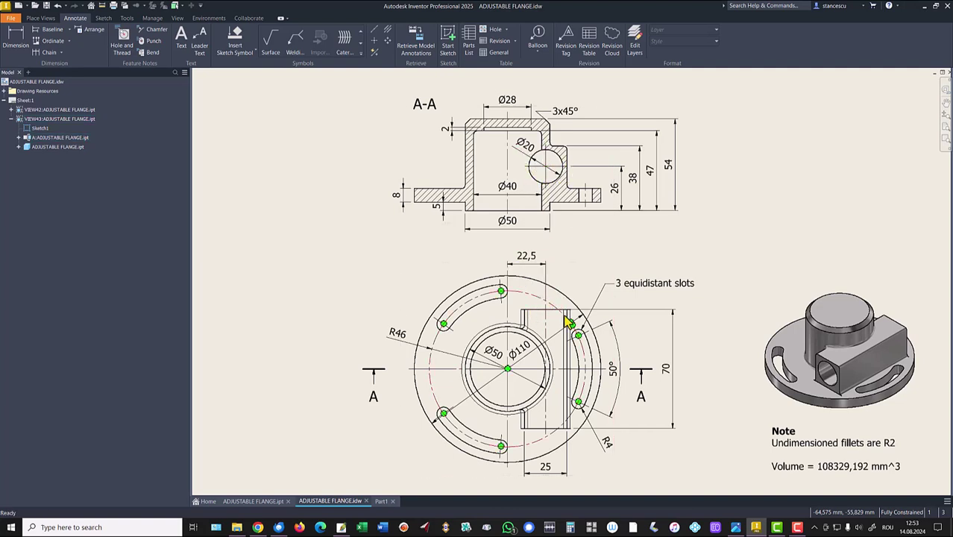
click(380, 501)
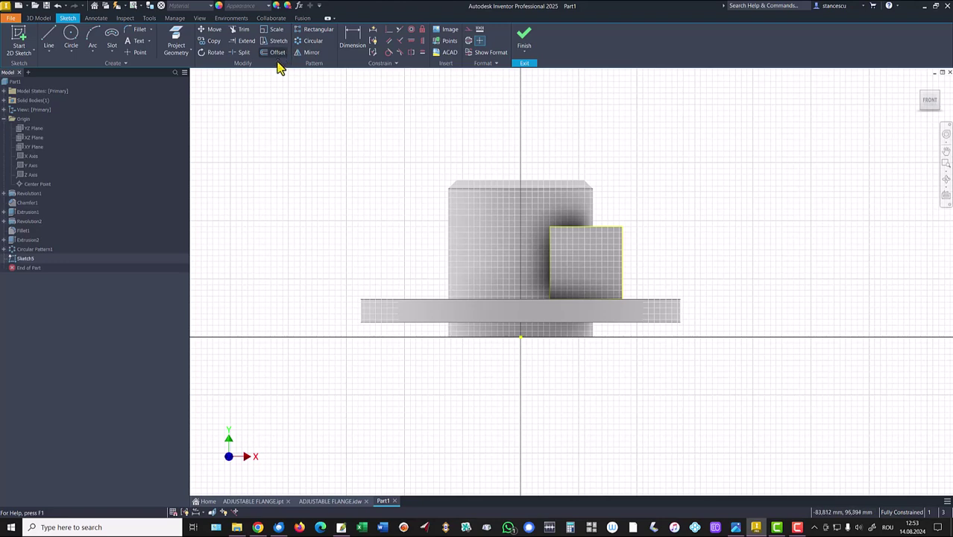
Place a sketch point on the block's end face and dimension its height above the origin as 26 mm.
click(139, 52)
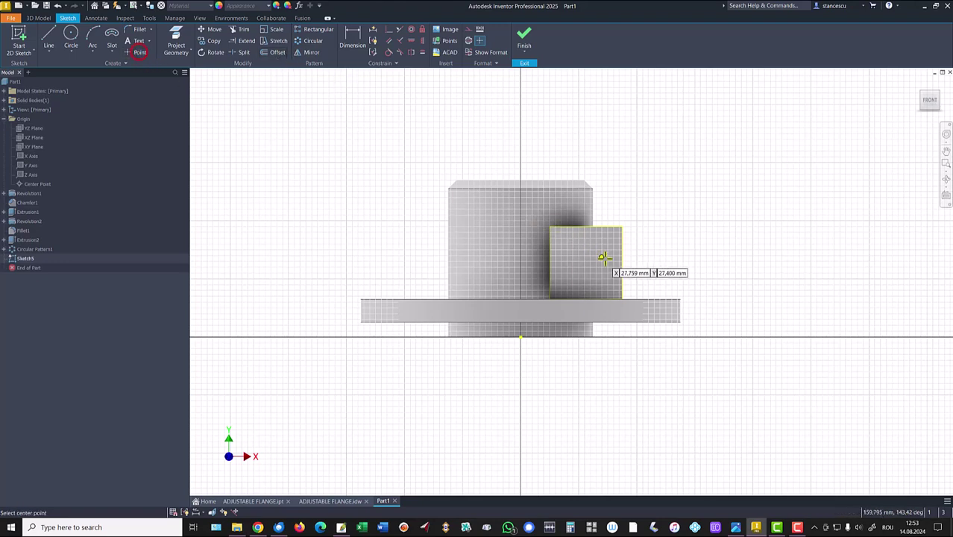
click(601, 258)
click(352, 34)
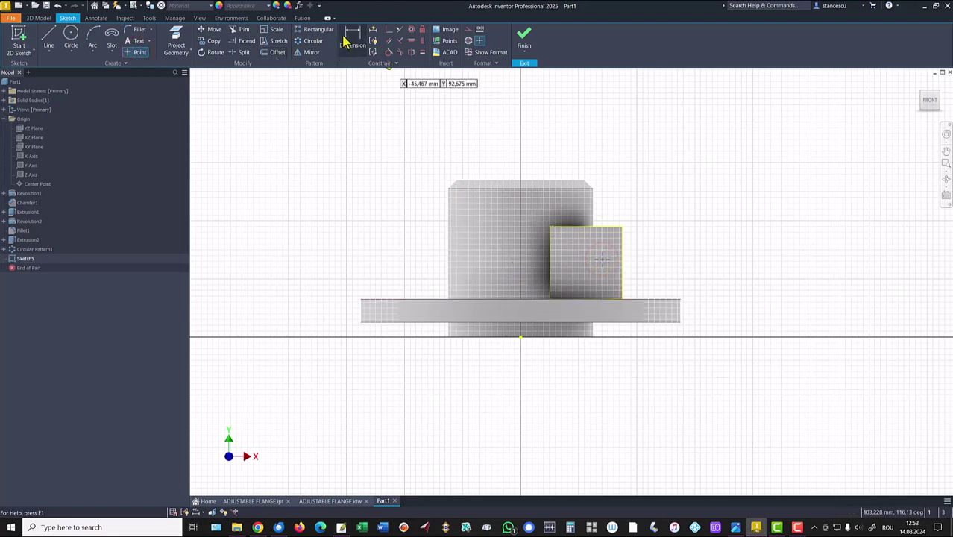
click(520, 339)
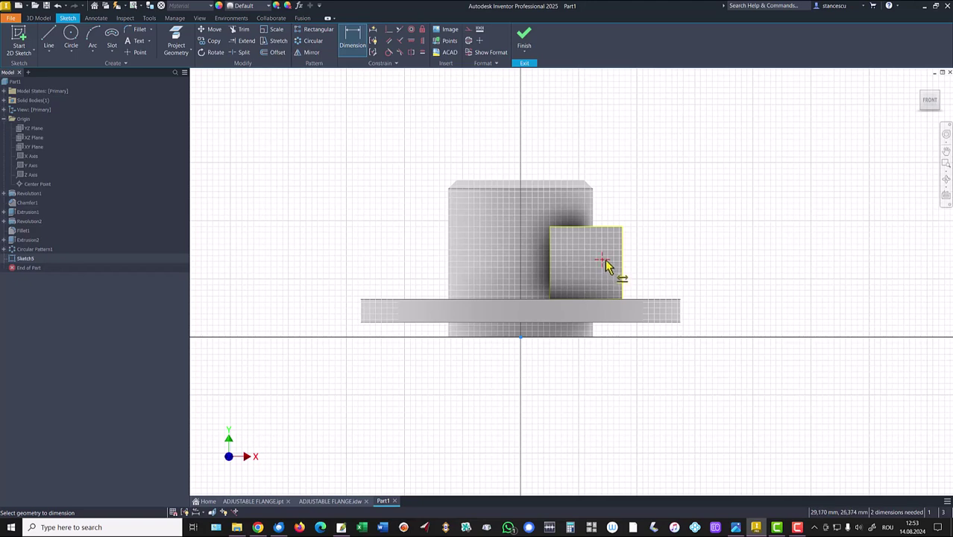
click(603, 260)
click(741, 295)
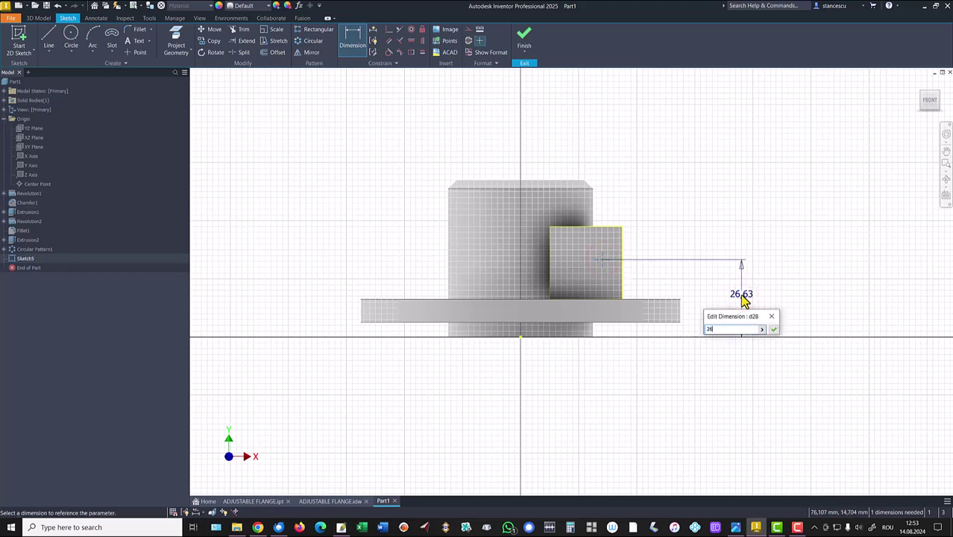
text(26)
key(Return)
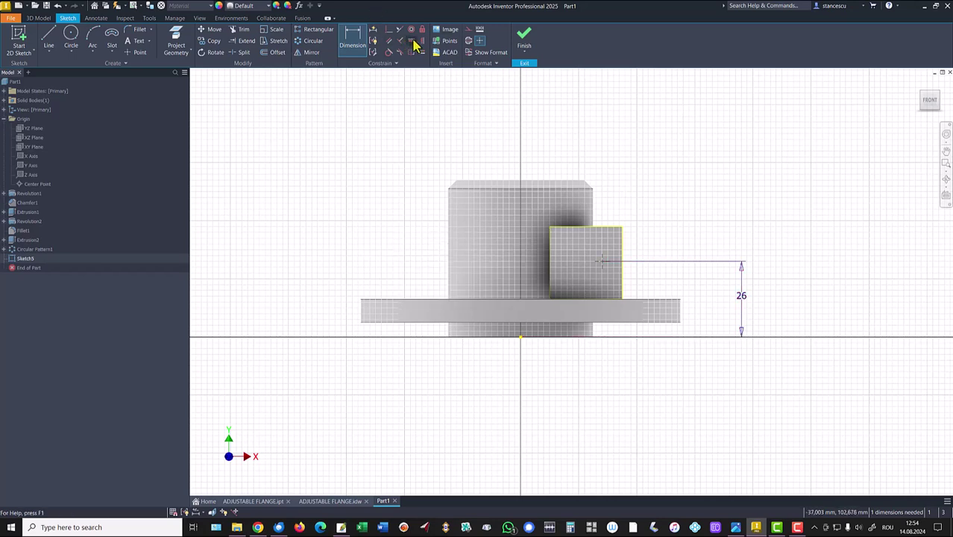
Align the sketch point vertically with the midpoint of the block face's upper edge and finish the sketch.
click(422, 41)
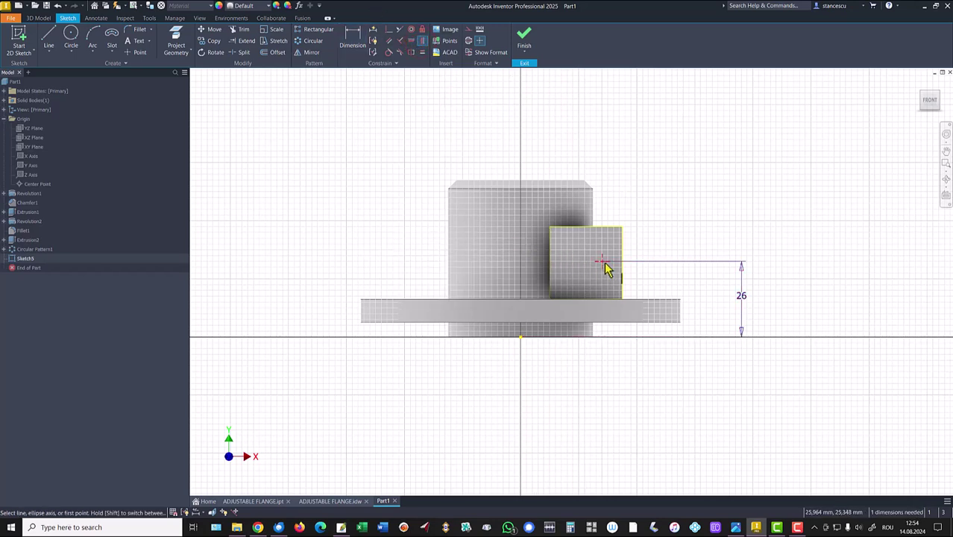
click(603, 260)
click(585, 224)
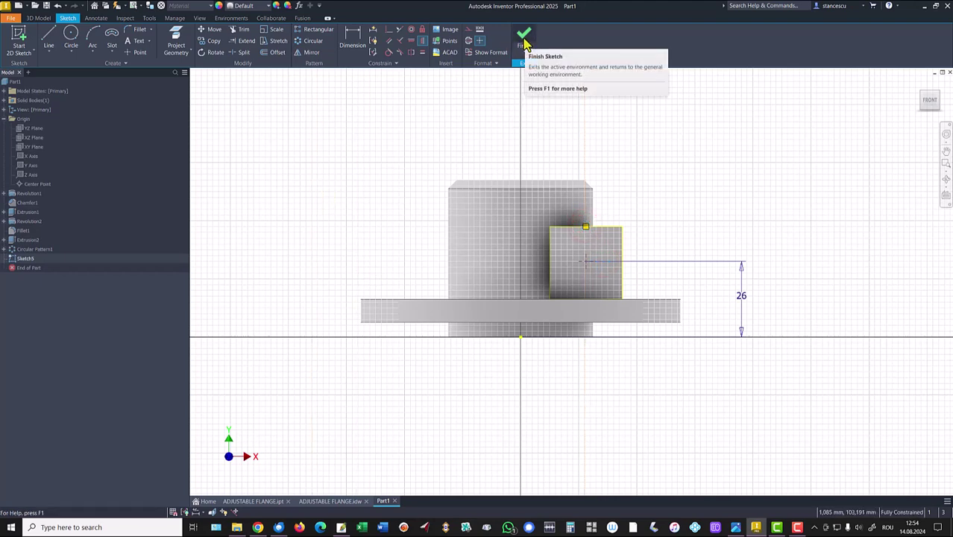
click(524, 37)
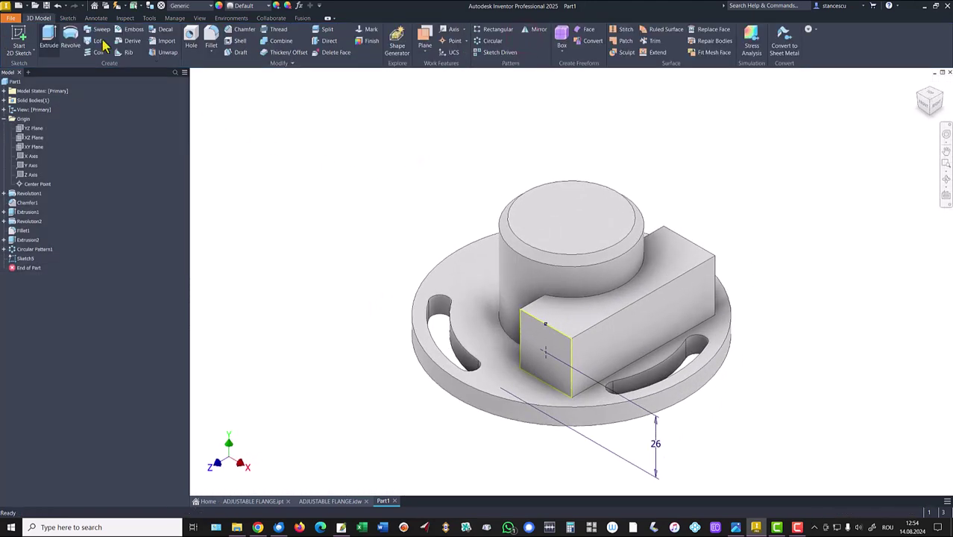
Cut a 20 mm through-all hole at the sketch point on the block's end face.
click(191, 36)
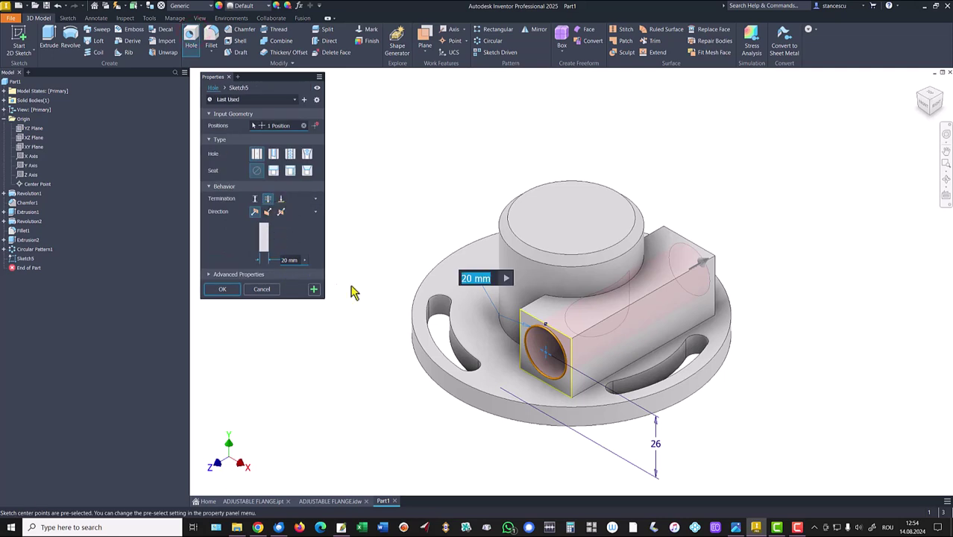
click(222, 289)
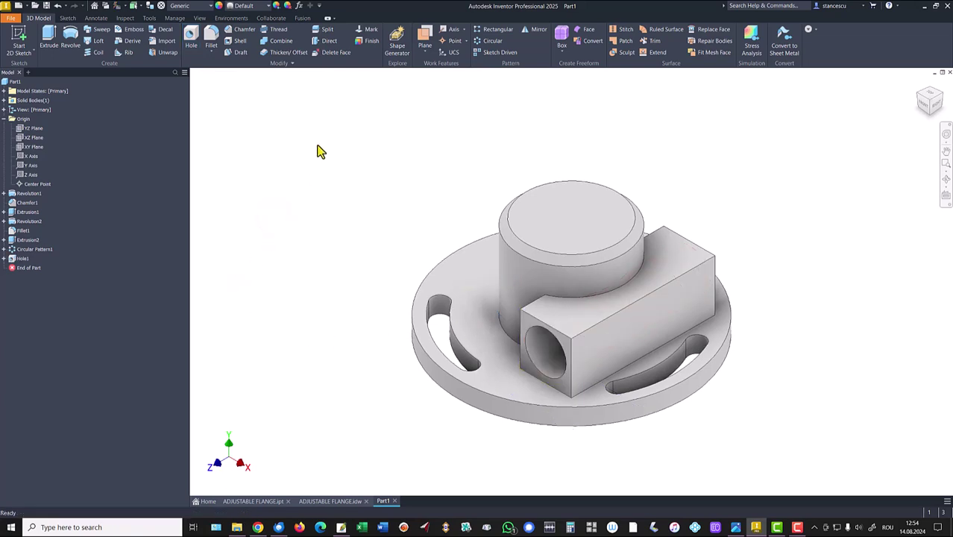
Check the fillets in ADJUSTABLE FLANGE.ipt and select Part1's cylinder-to-block arc, inner top edges and outer long edges for a 2 mm fillet.
click(267, 500)
scroll(587, 352, up, 6)
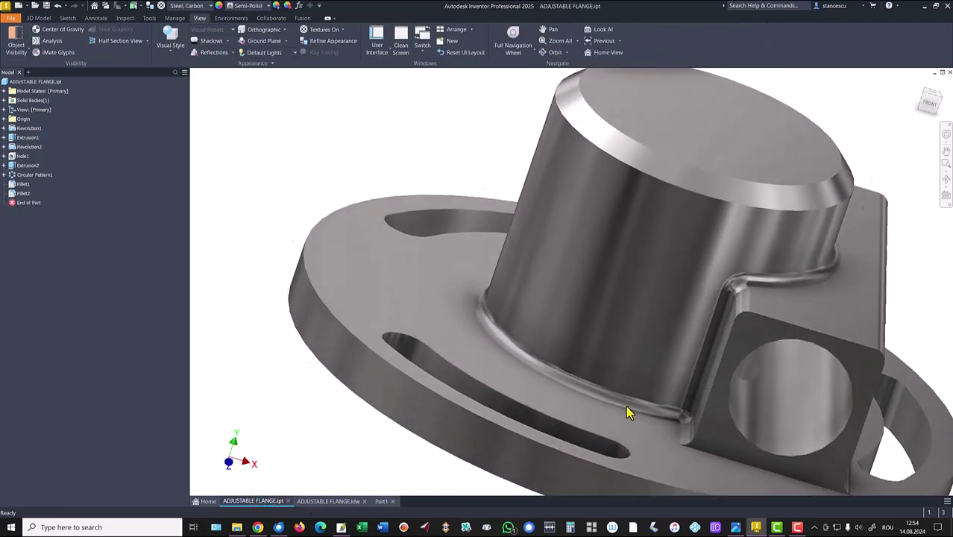
scroll(798, 371, down, 4)
shift+middle_drag(857, 315, 400, 445)
key(F6)
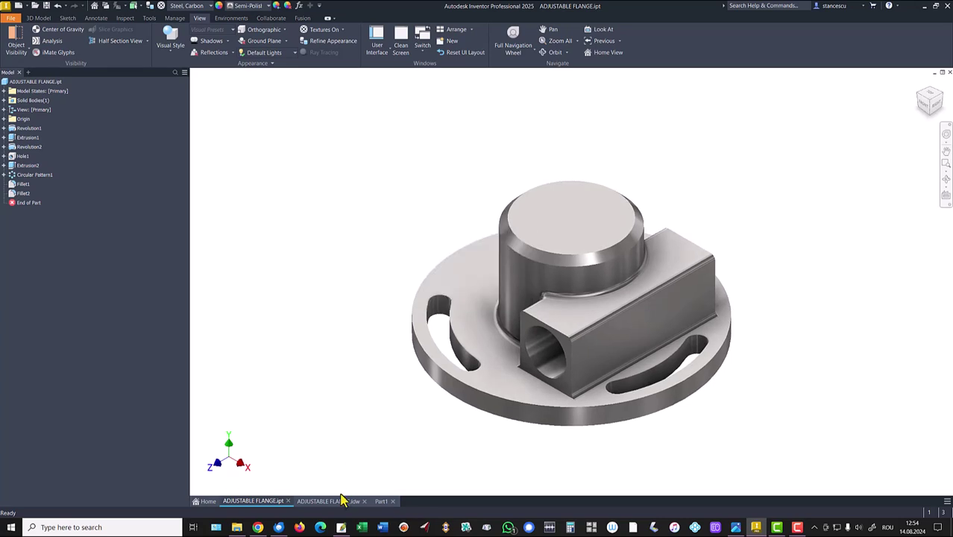
click(381, 502)
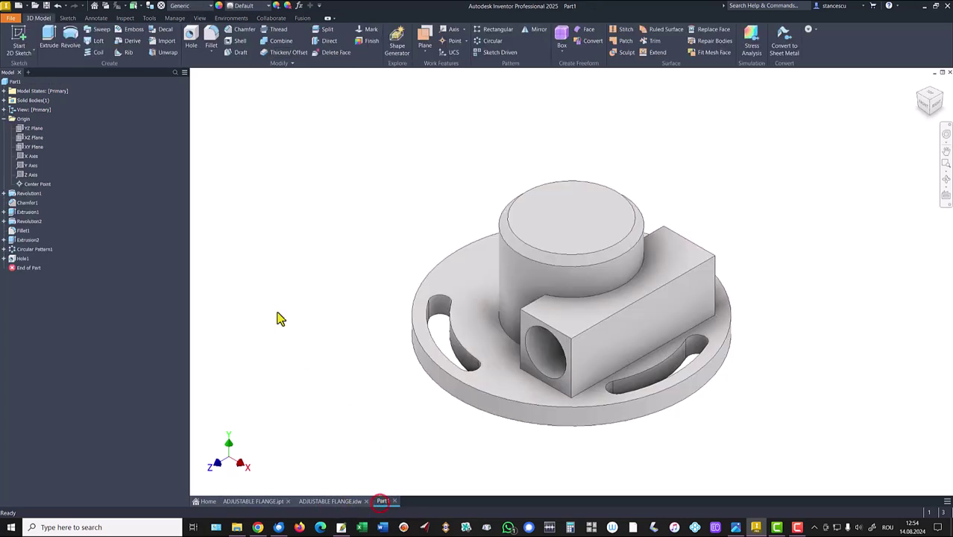
key(f)
click(619, 292)
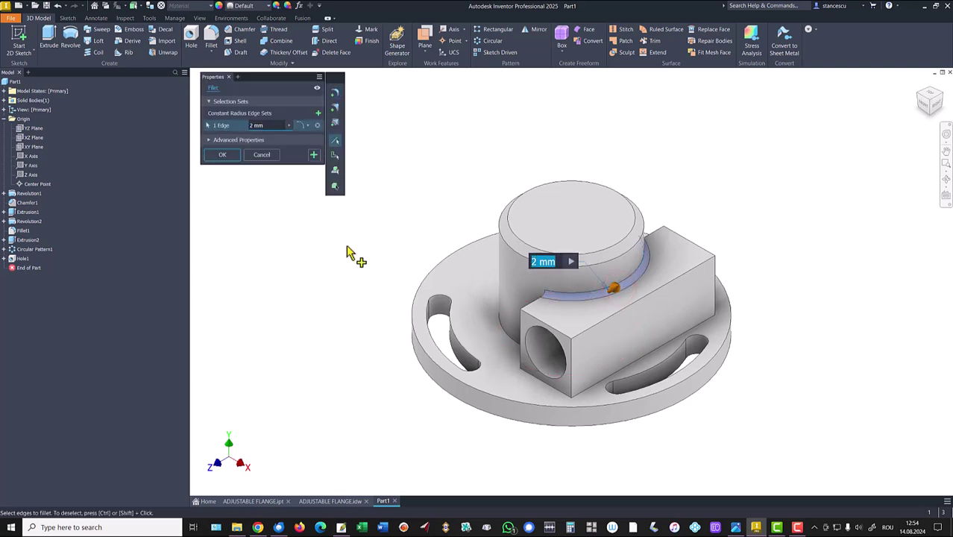
click(532, 301)
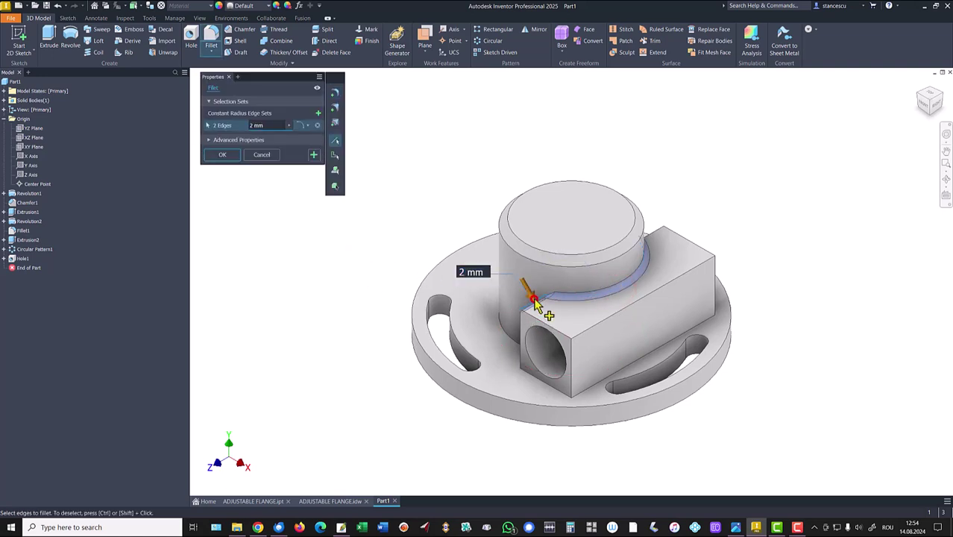
click(656, 233)
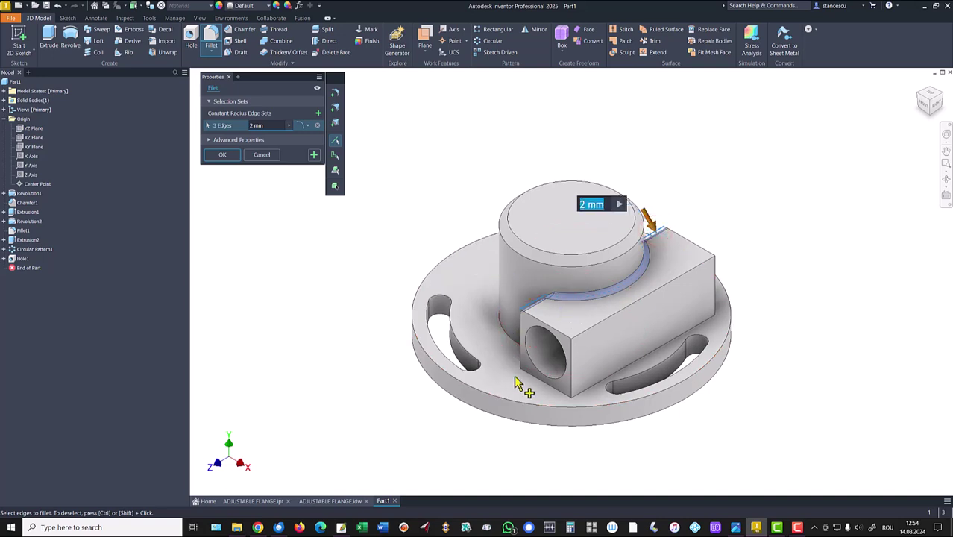
click(611, 321)
click(623, 365)
Add the cylinder's base edge, both vertical cylinder-to-block edges and the block's inner base edges to the 2 mm fillet and apply it.
shift+middle_drag(481, 381, 543, 357)
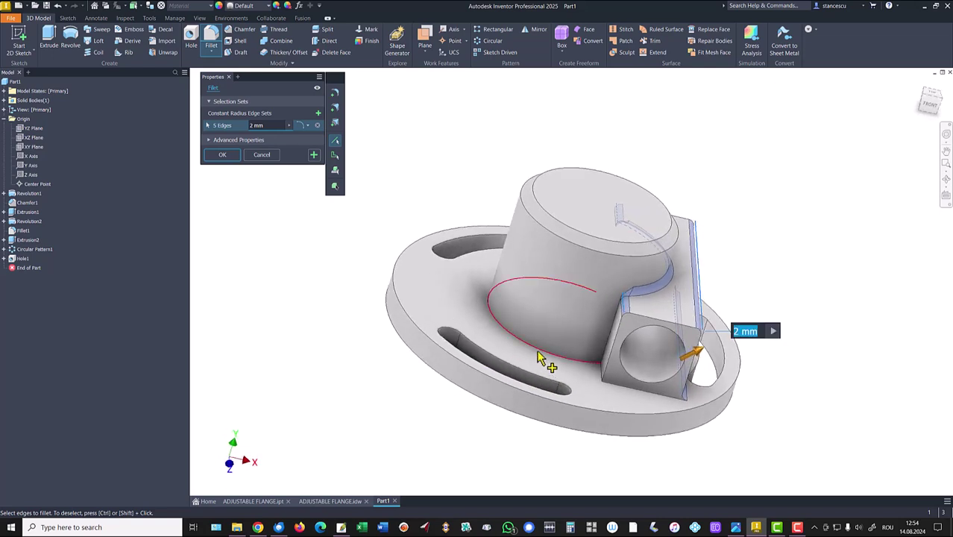
click(538, 352)
shift+middle_drag(600, 393, 631, 383)
click(632, 386)
click(634, 409)
shift+middle_drag(538, 400, 493, 313)
click(498, 309)
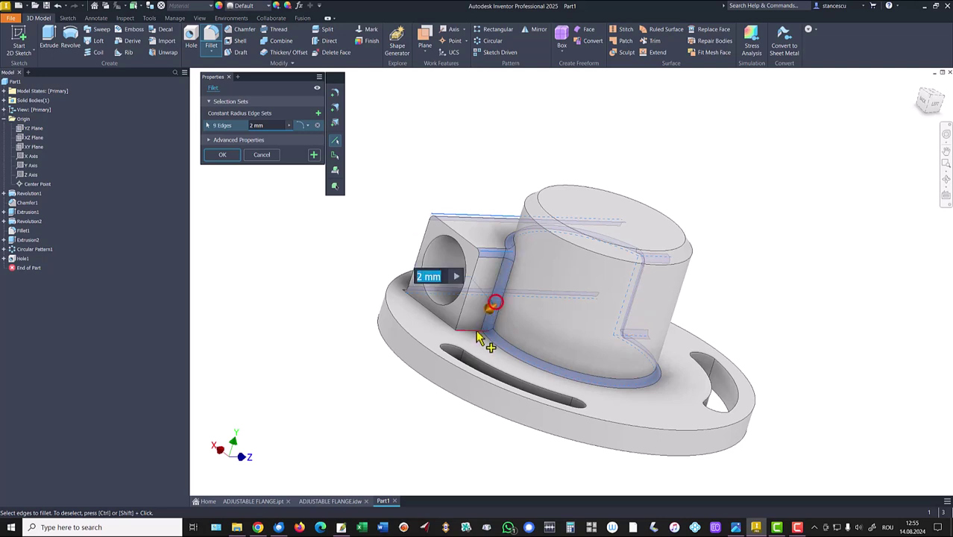
click(473, 330)
shift+middle_drag(474, 330, 346, 330)
key(F6)
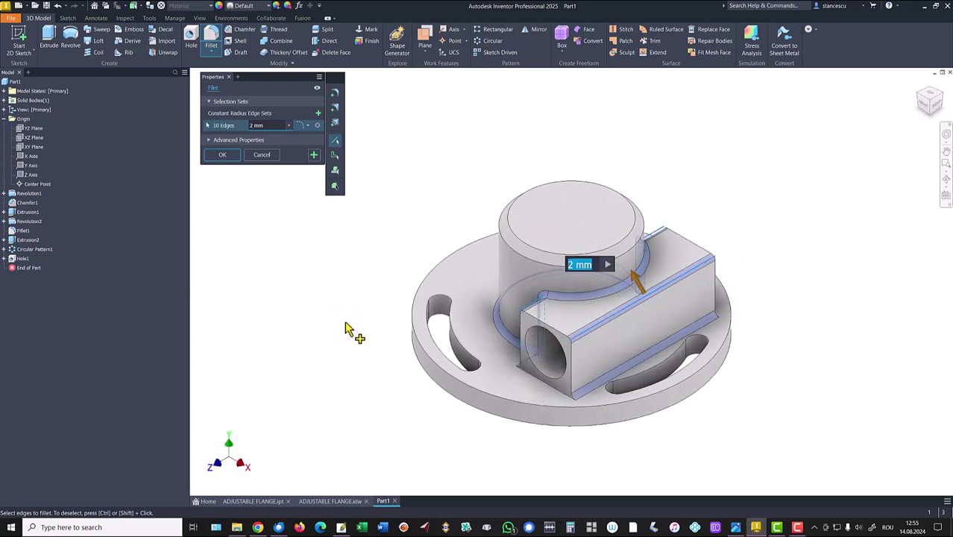
click(224, 155)
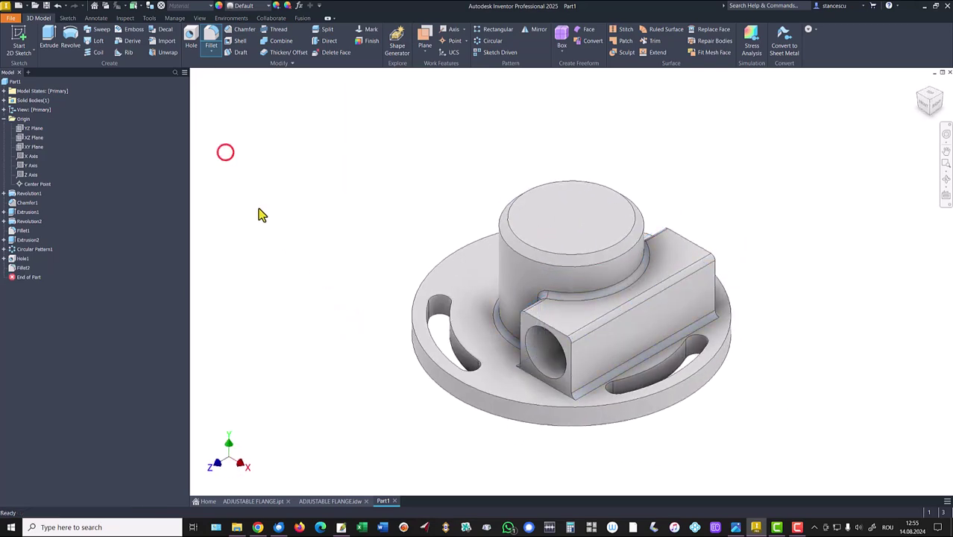
Collapse the Origin folder, update the physical properties in Part1's iProperties and copy the volume value.
click(4, 119)
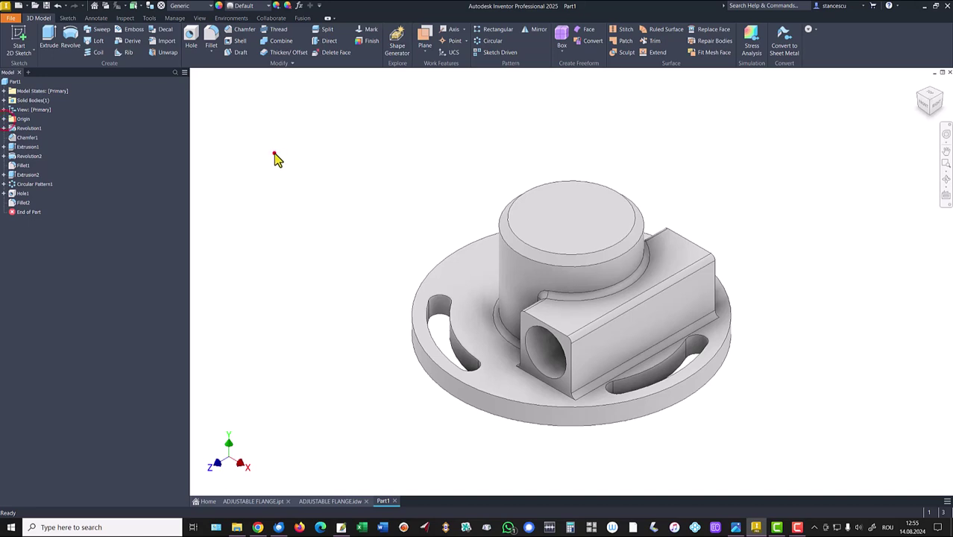
click(272, 151)
click(9, 82)
right_click(9, 82)
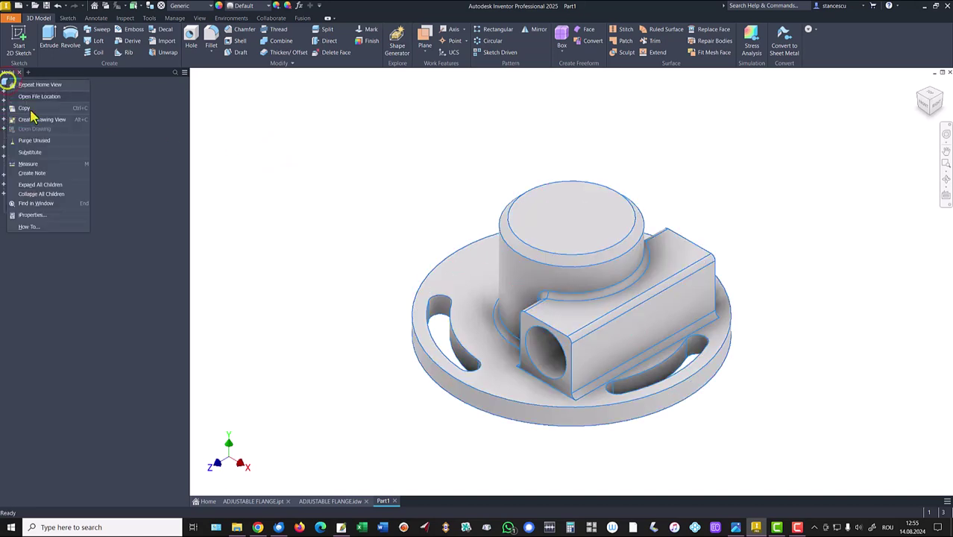
click(35, 214)
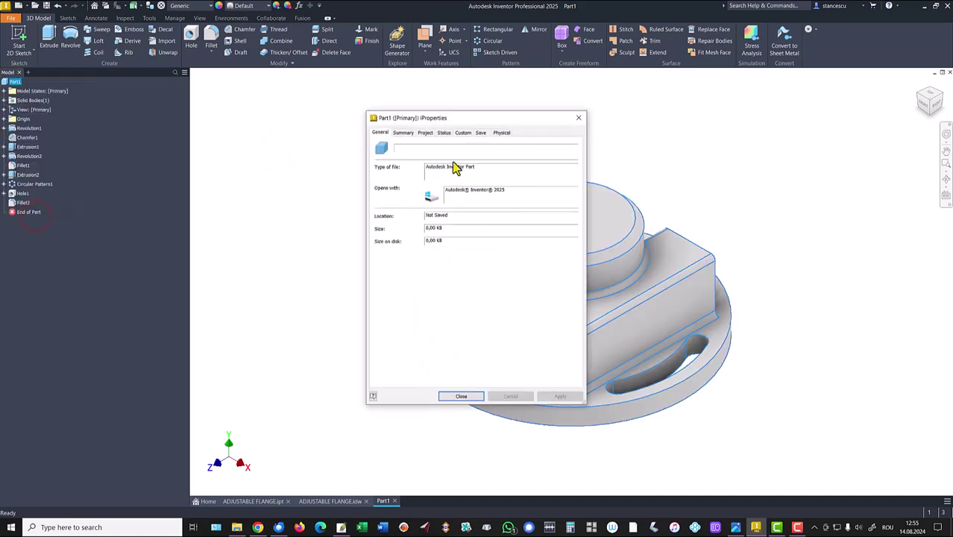
click(501, 135)
click(551, 155)
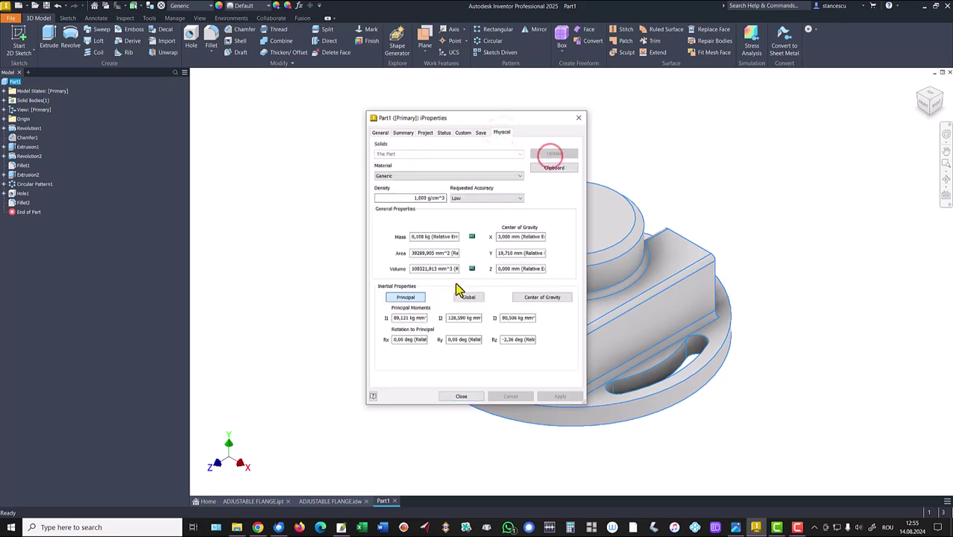
drag(451, 270, 404, 269)
key(ctrl+c)
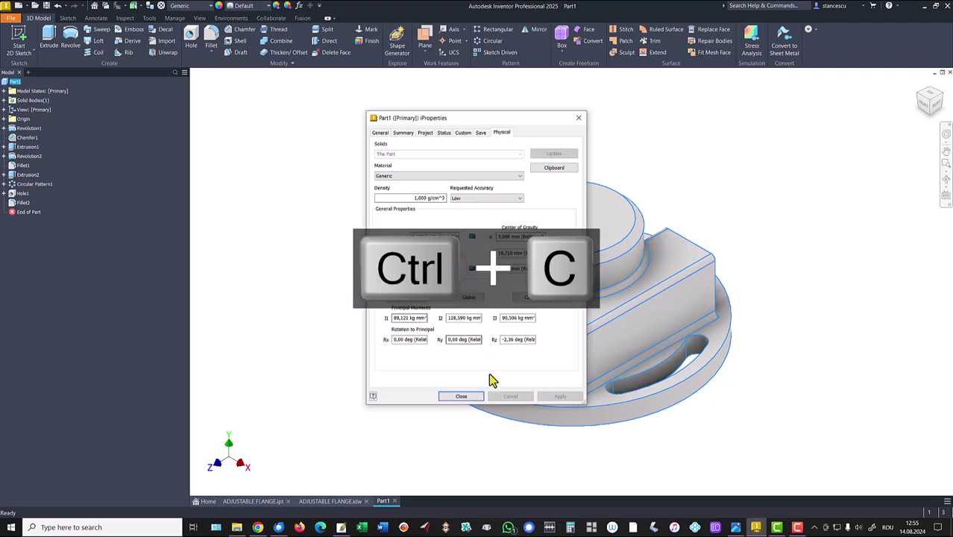
click(474, 396)
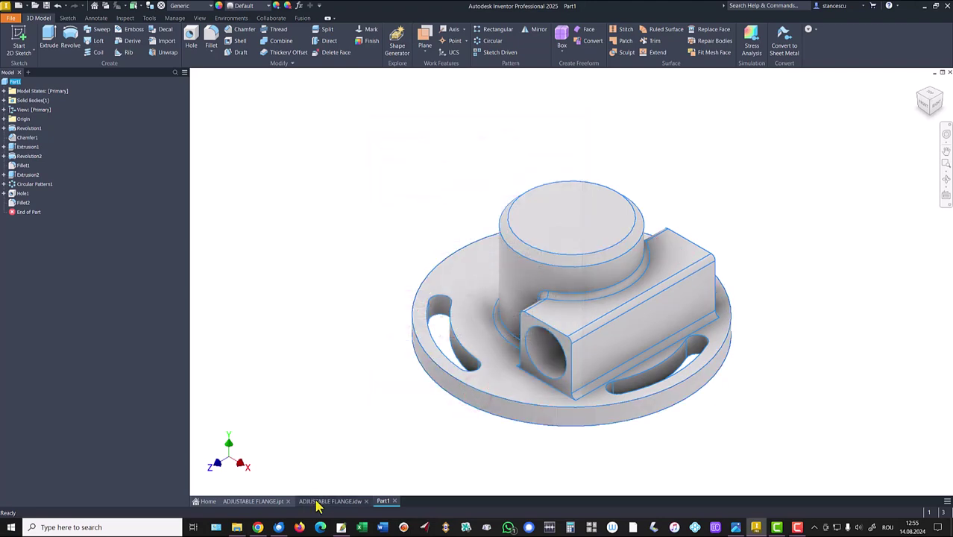
In the note of ADJUSTABLE FLANGE.idw, replace the volume with the copied value 108321,913 mm^3.
click(316, 504)
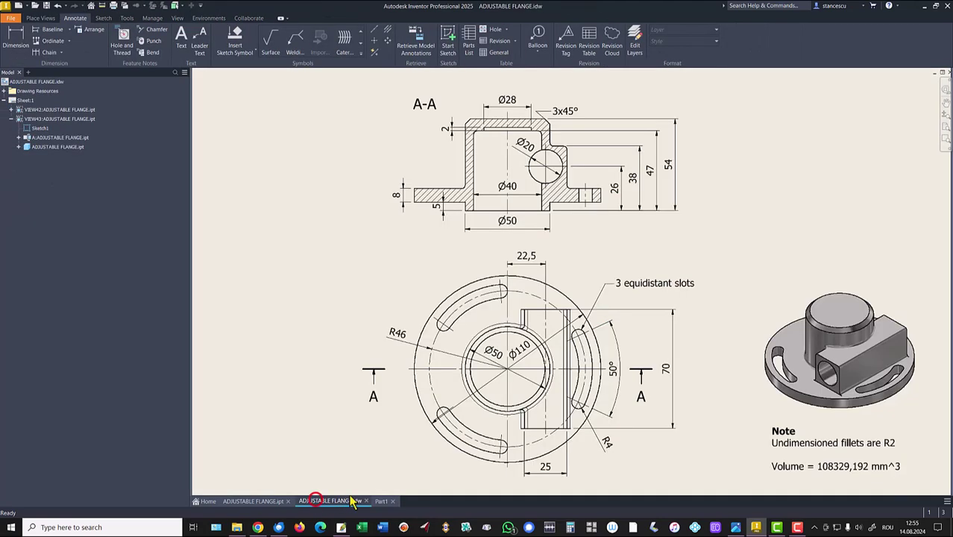
double_click(872, 468)
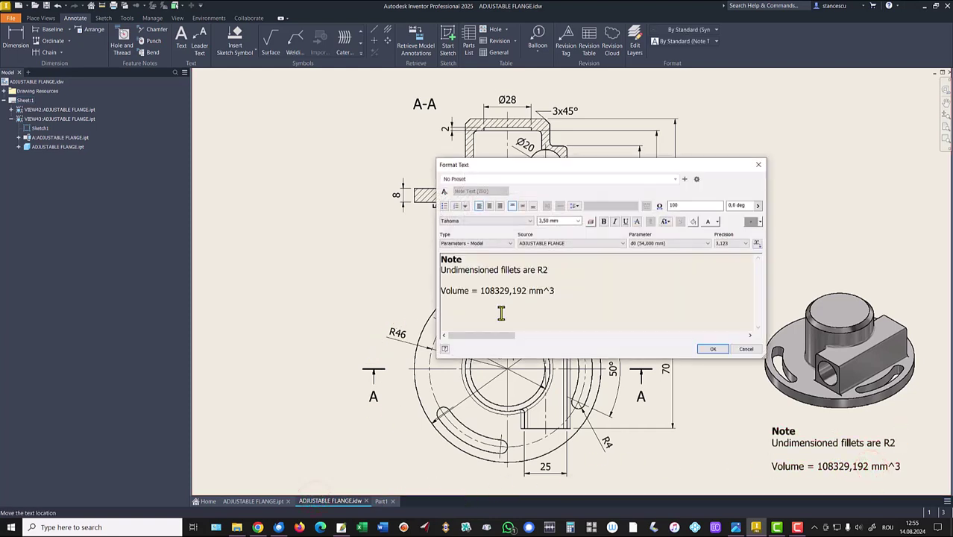
key(Return)
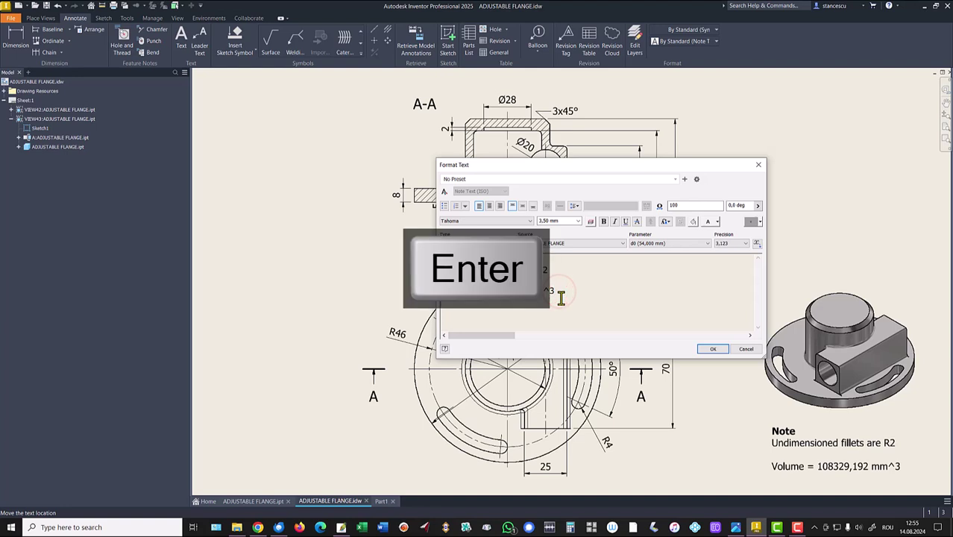
key(ctrl+v)
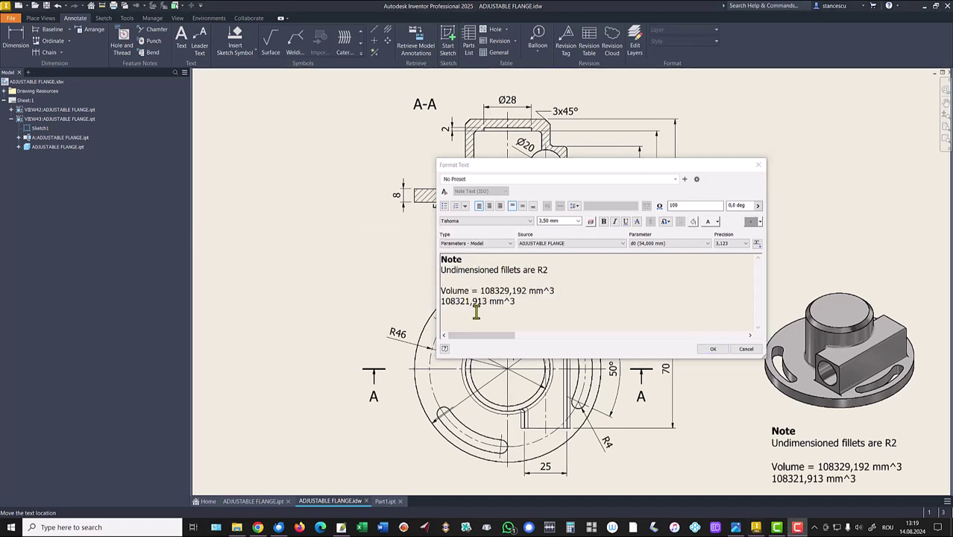
click(480, 290)
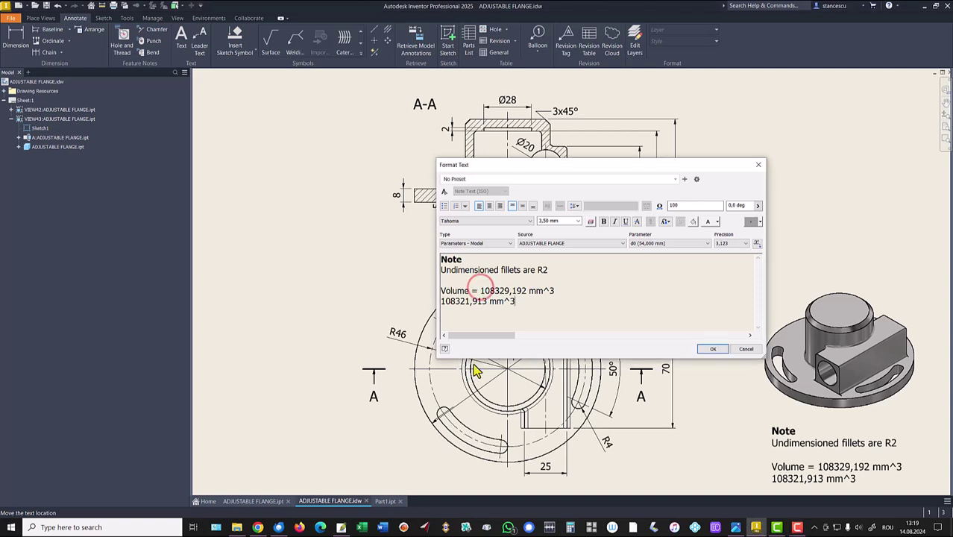
drag(480, 290, 567, 290)
key(Delete)
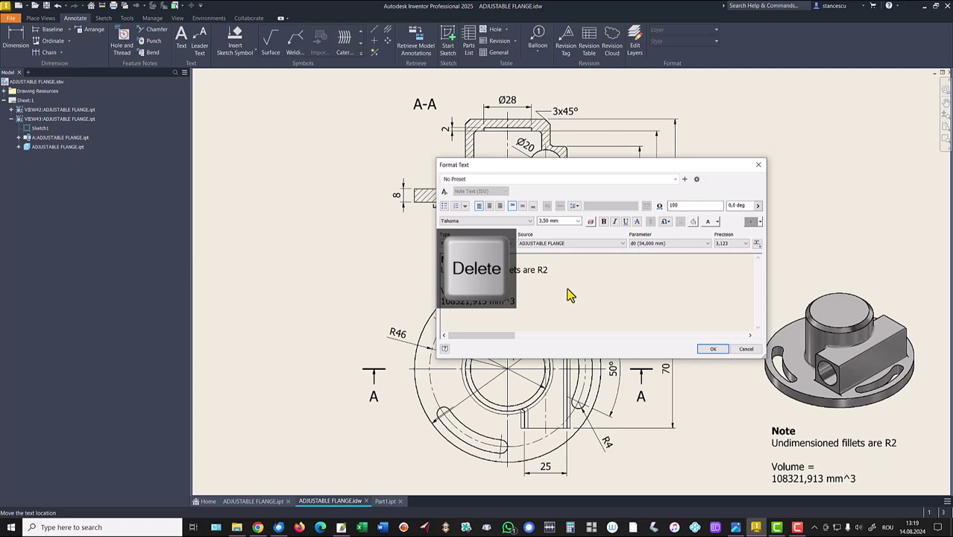
key(Delete)
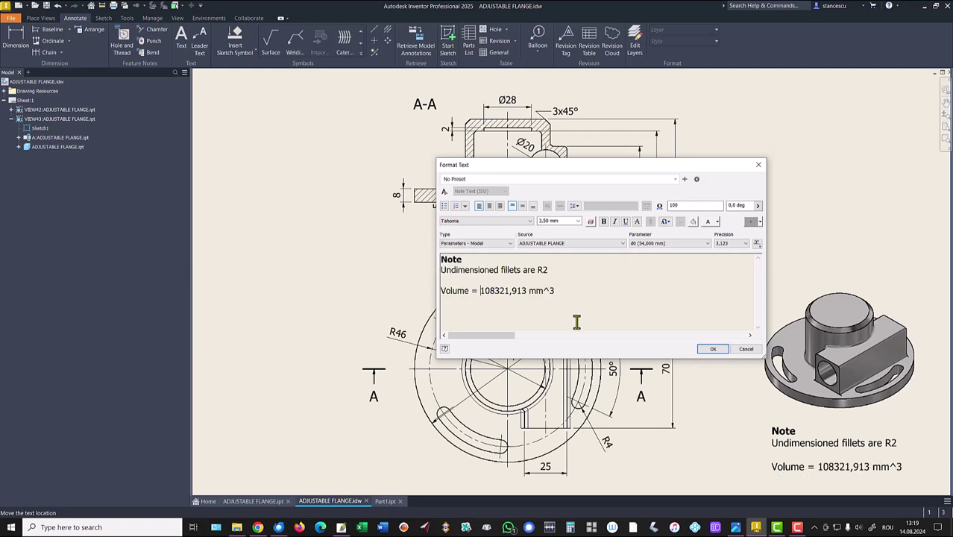
click(709, 349)
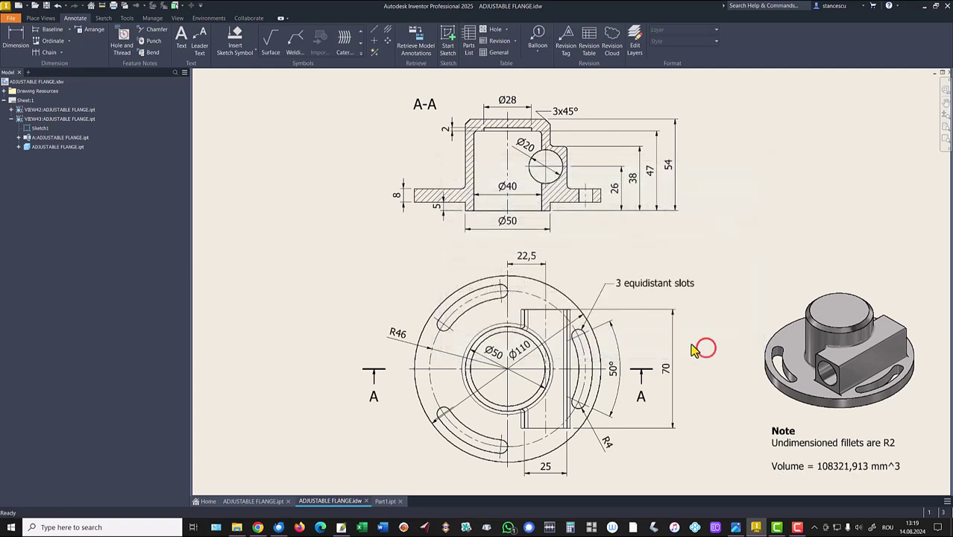
Assign the material Steel, Carbon to Part1.ipt.
click(384, 501)
click(273, 112)
click(192, 9)
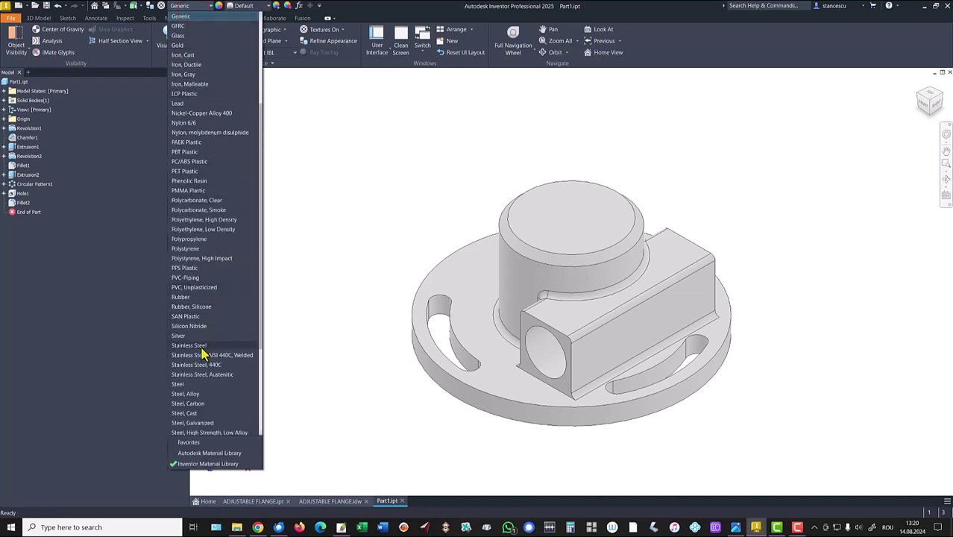
click(190, 403)
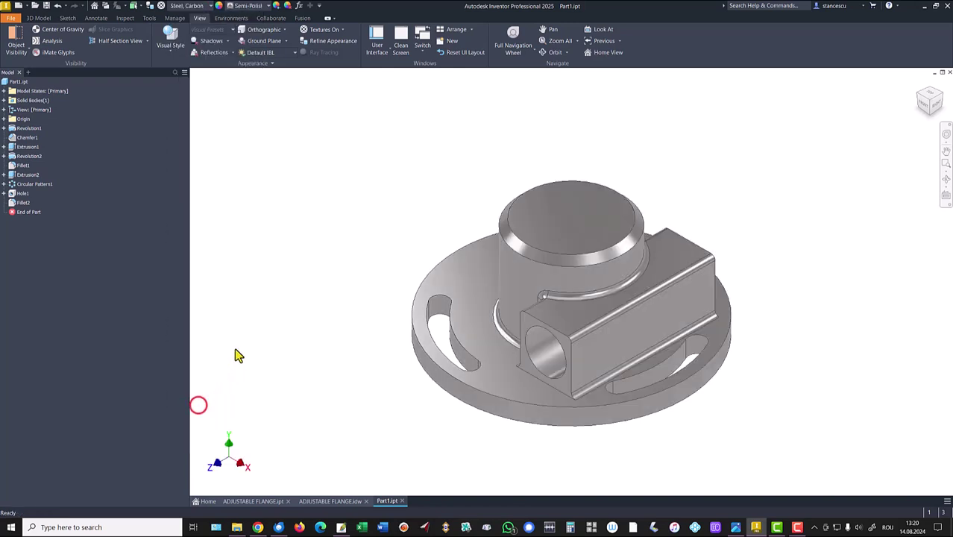
Set the lighting style to Default Lights and, after trying Shaded with Edges, set the visual style to Shaded.
click(292, 54)
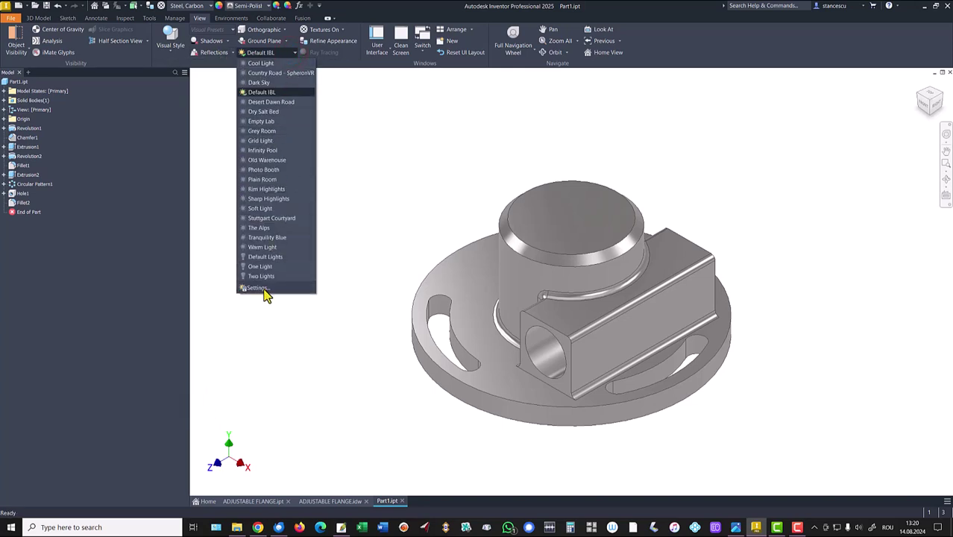
click(266, 257)
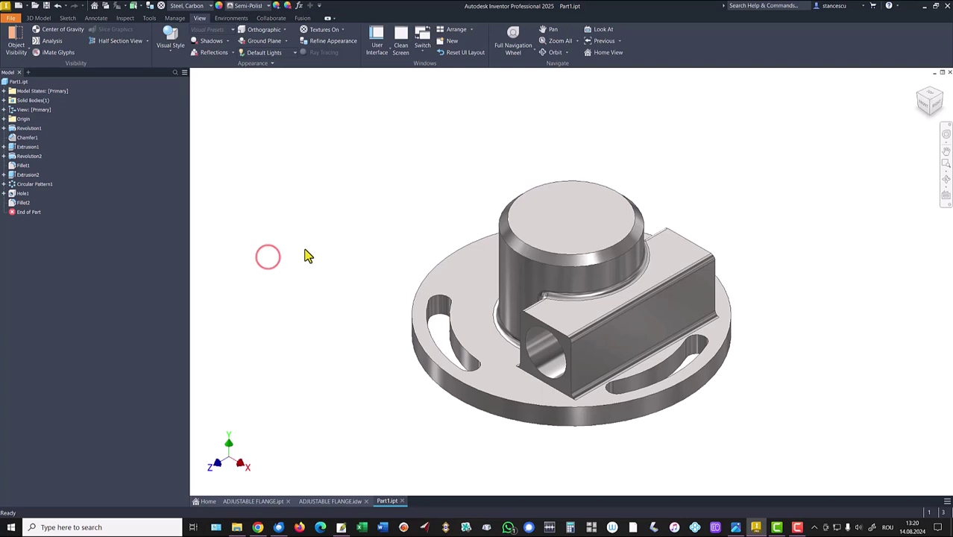
click(171, 45)
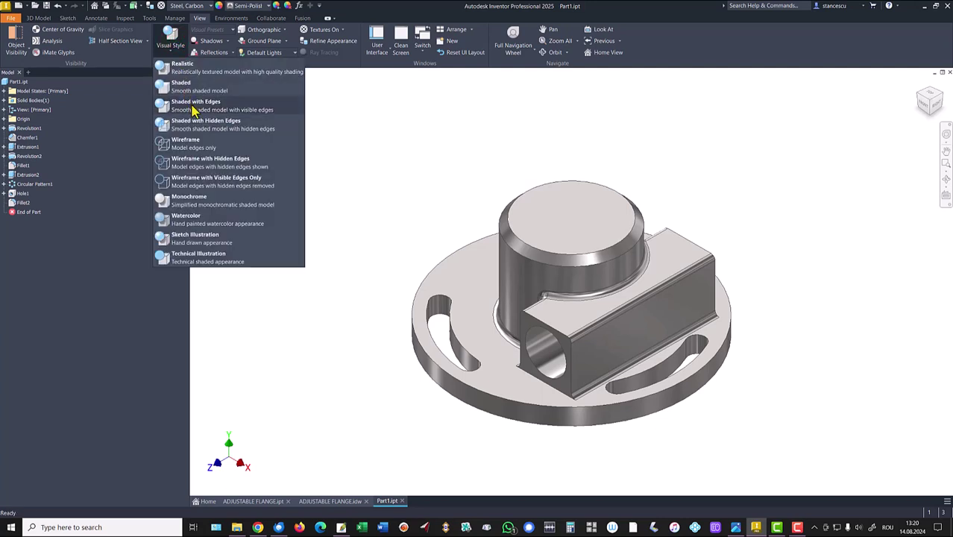
click(192, 105)
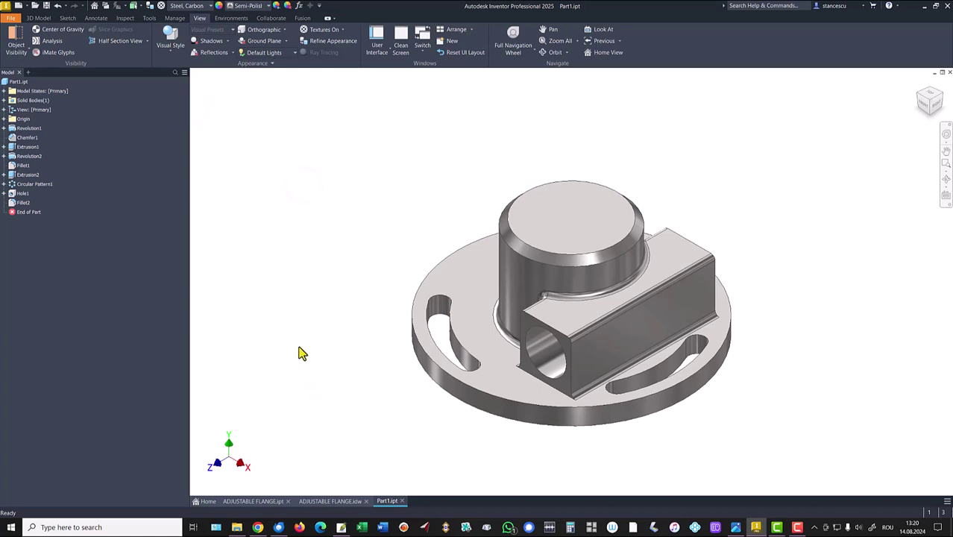
click(171, 45)
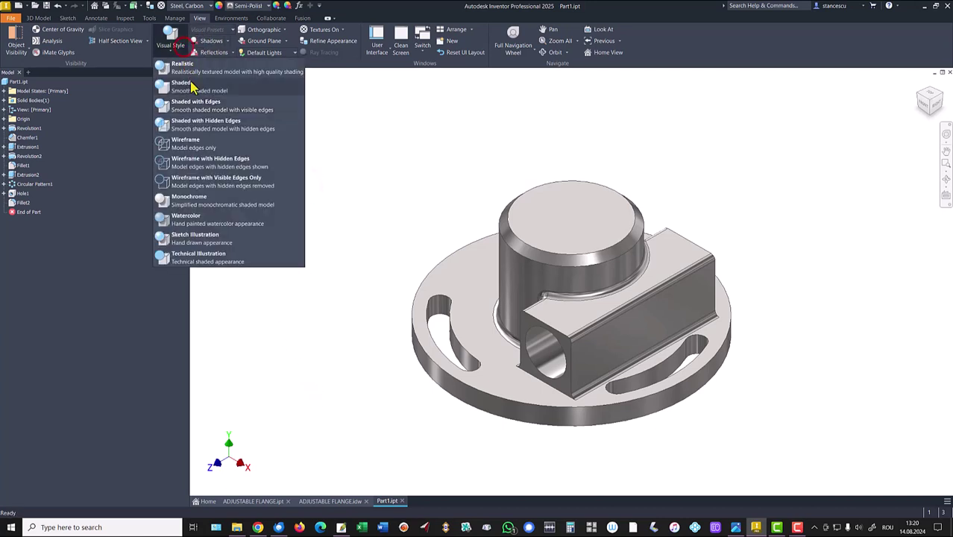
click(184, 89)
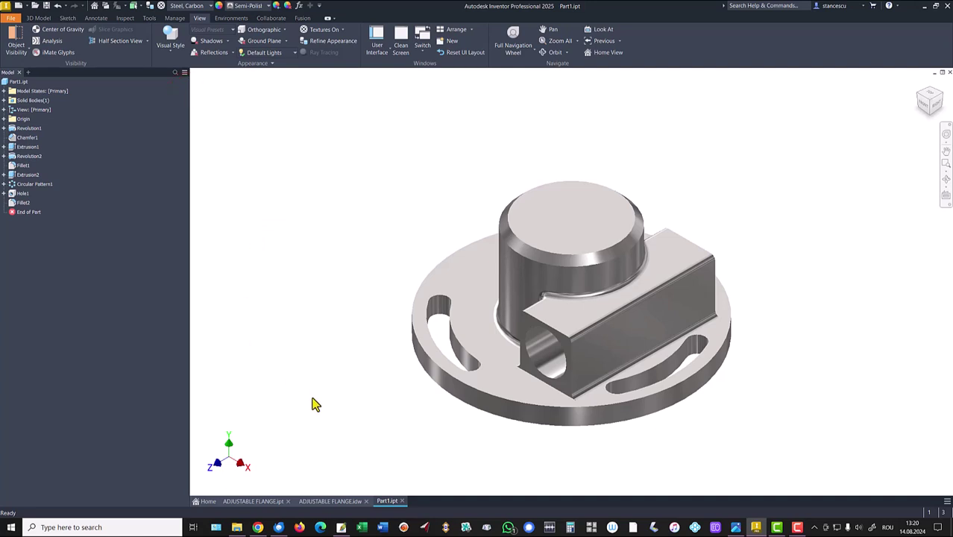
Compare the appearance of Part1.ipt with the reference part ADJUSTABLE FLANGE.ipt.
click(261, 501)
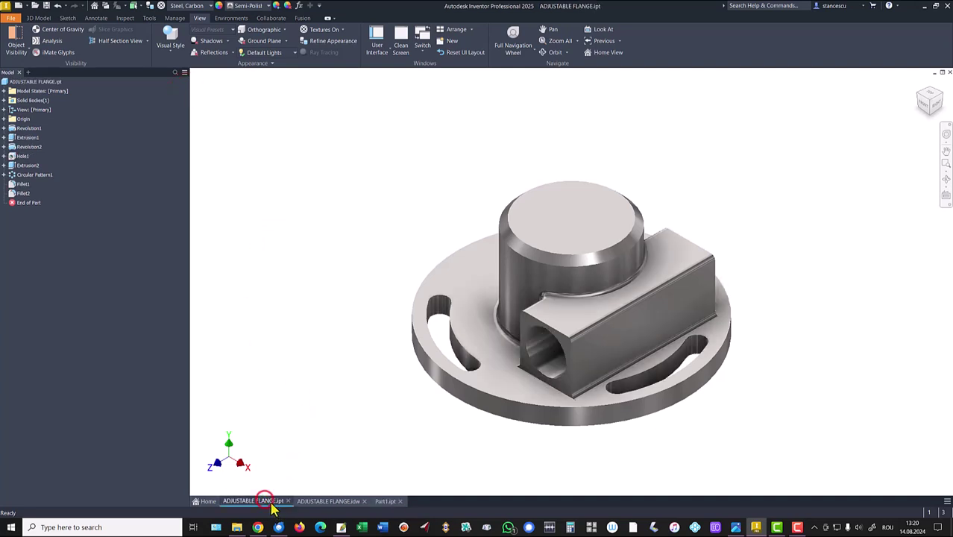
click(386, 501)
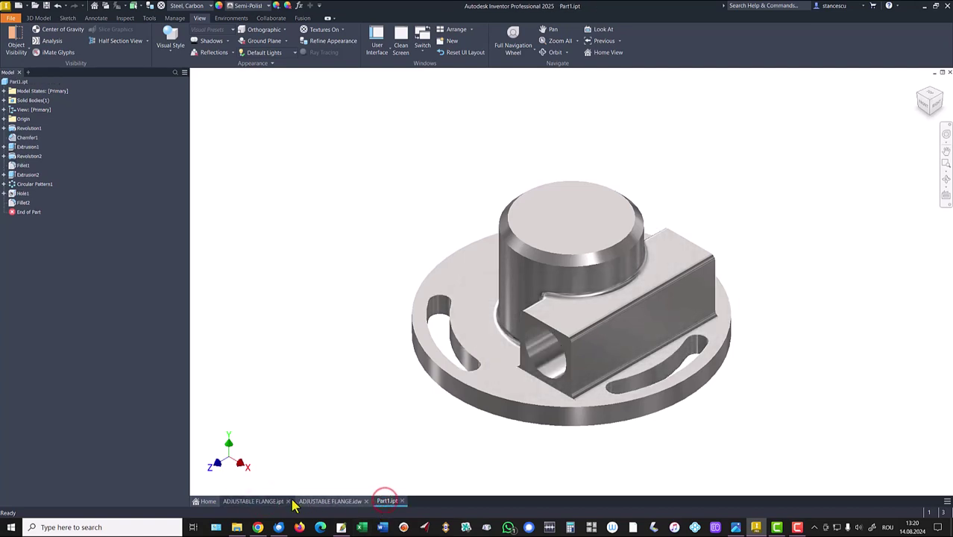
click(267, 504)
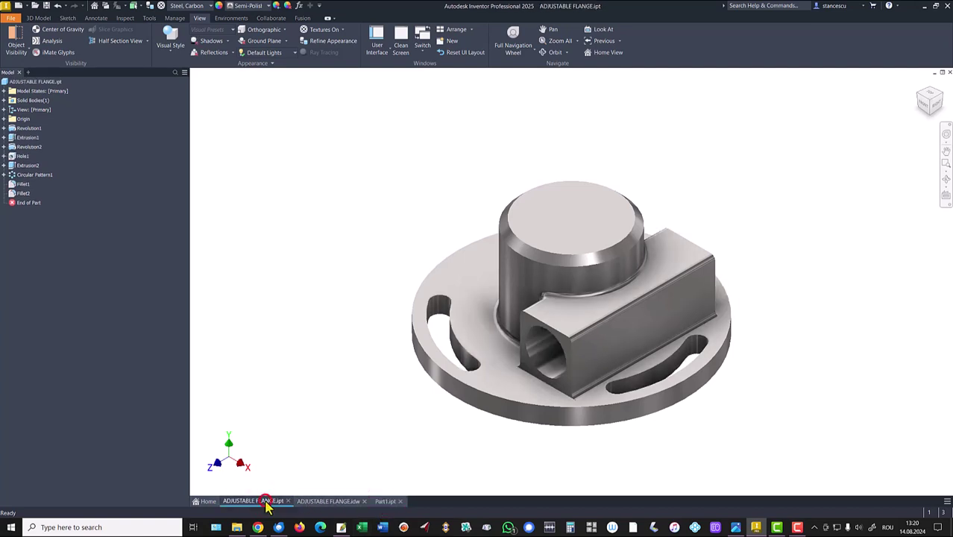
click(383, 502)
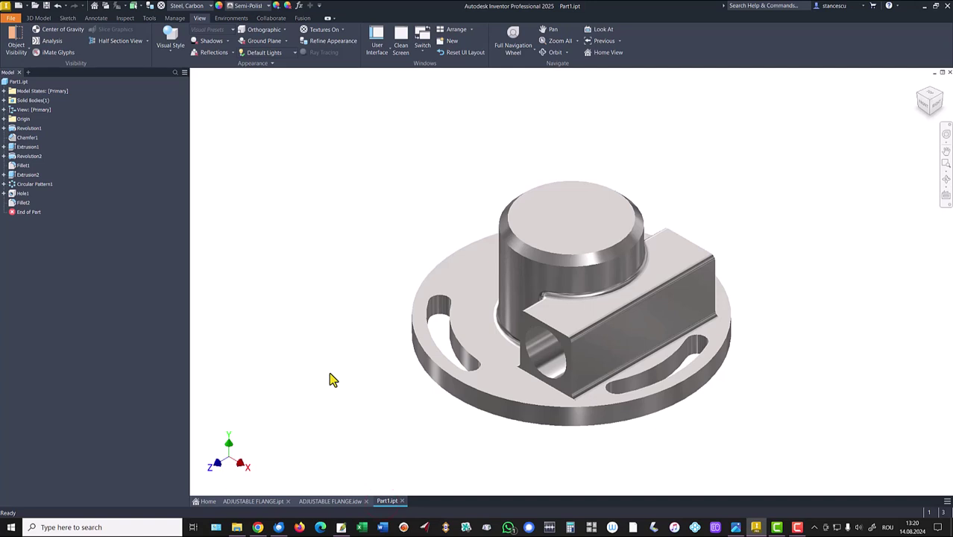
click(398, 182)
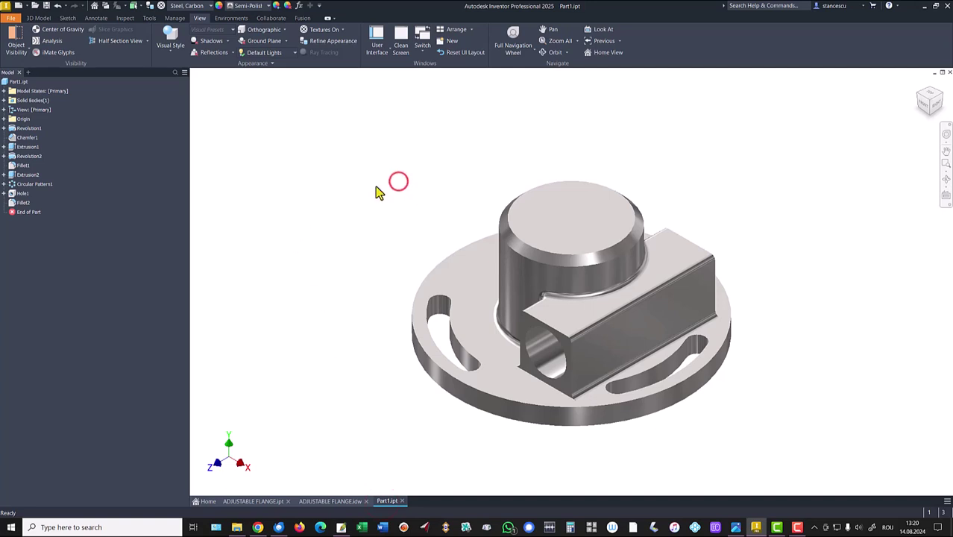